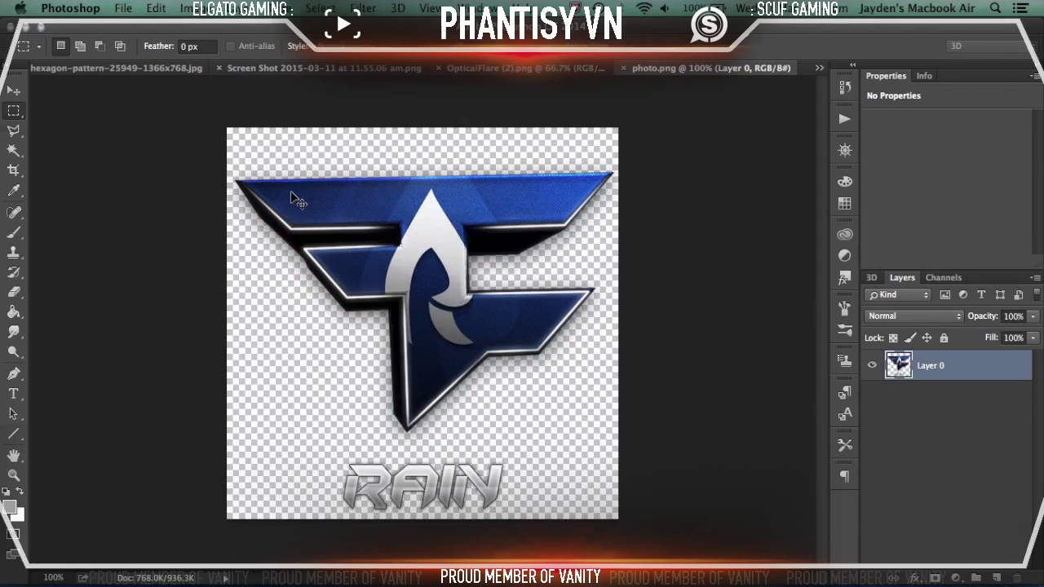
# Create a new document 800 pixels wide and 800 pixels high
pyautogui.press('super+n')
pyautogui.press('Tab')
pyautogui.write('800')
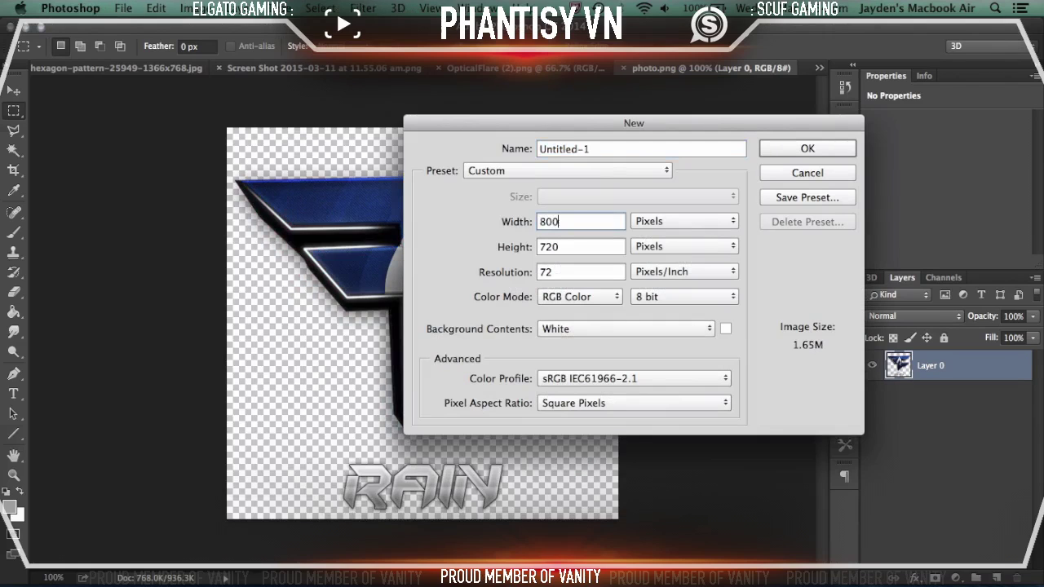
pyautogui.press('Tab')
pyautogui.write('800')
pyautogui.press('Return')
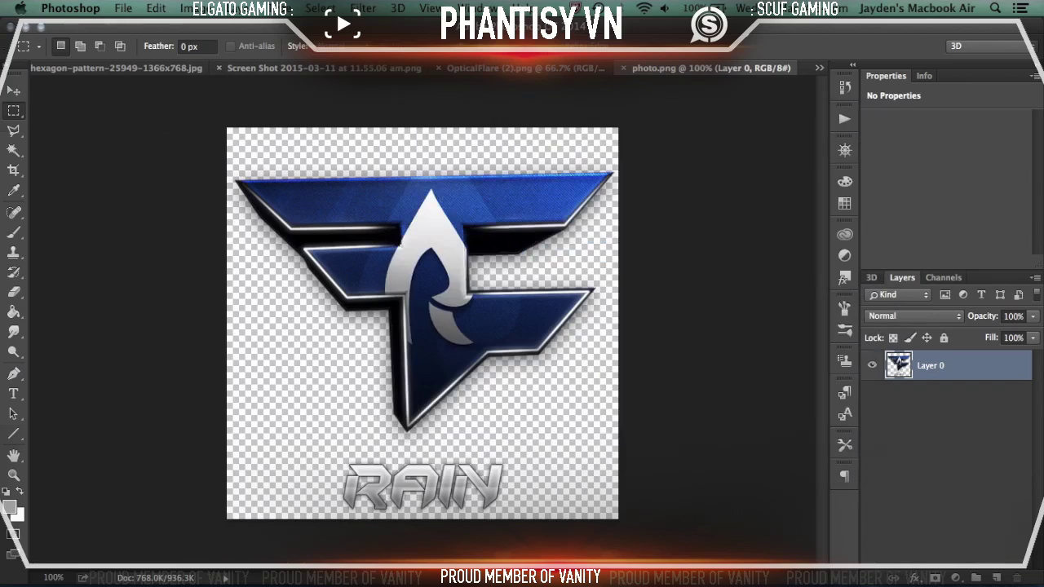
# Copy the whole logo image from photo.png into the new 800 × 800 document and close photo.png
pyautogui.click(555, 70)
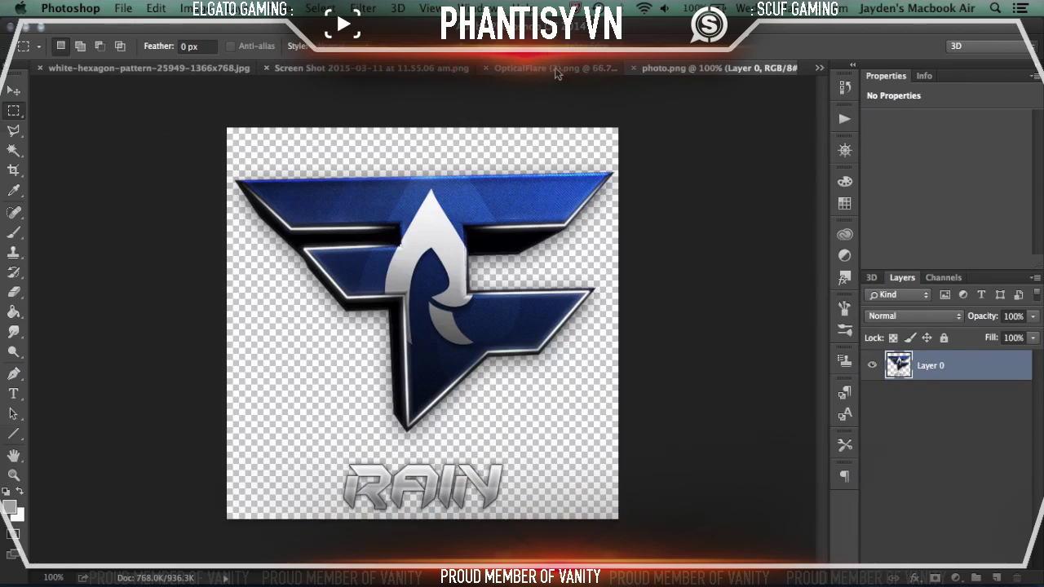
pyautogui.moveTo(228, 128); pyautogui.dragTo(669, 555)
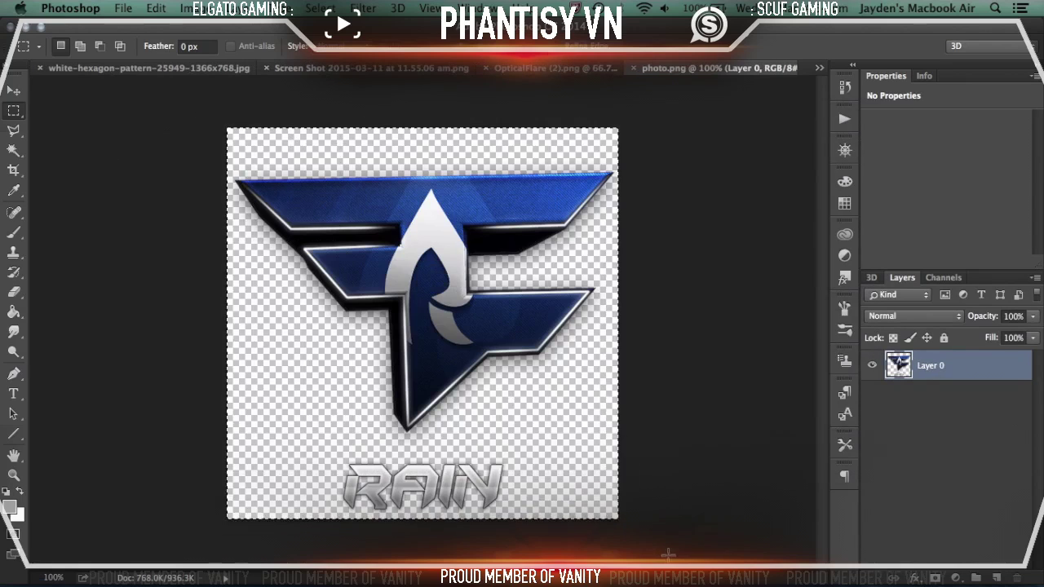
pyautogui.click(634, 69)
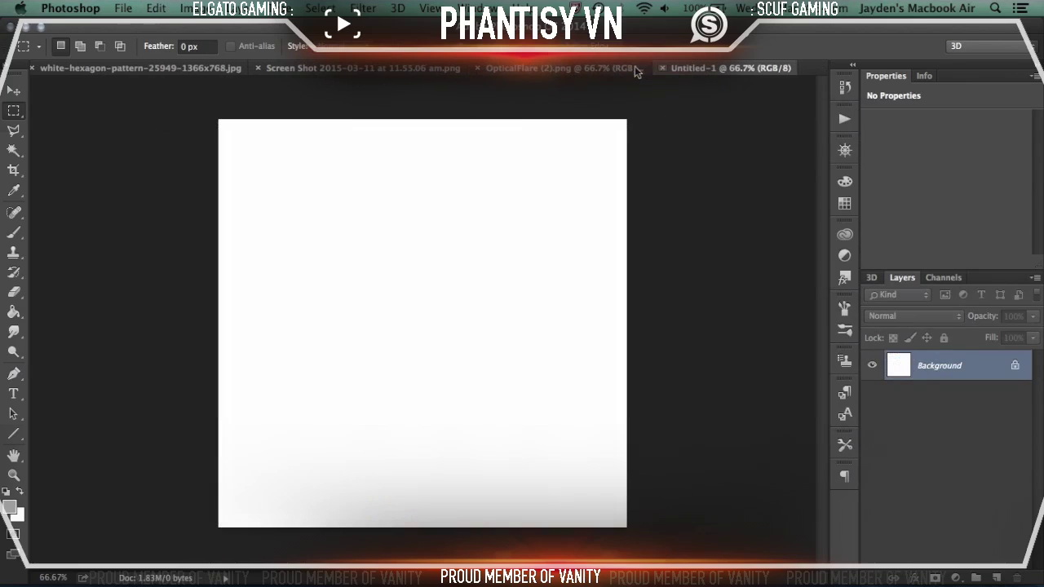
pyautogui.hotkey('ctrl', 'v')
# Scale the pasted logo up until it nearly fills the width of the canvas
pyautogui.hotkey('ctrl', 't')
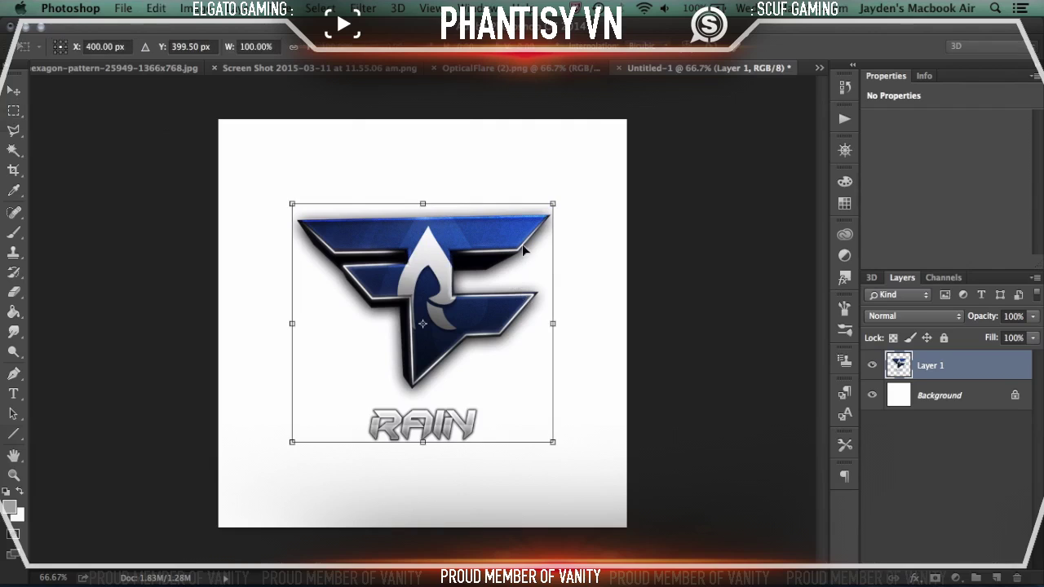
pyautogui.moveTo(553, 195); pyautogui.dragTo(645, 211)
pyautogui.press('Return')
pyautogui.press('super+t')
pyautogui.hotkey('ctrl', 't')
pyautogui.moveTo(616, 155)
pyautogui.mouseDown()
pyautogui.moveTo(634, 144)
pyautogui.moveTo(633, 154)
pyautogui.mouseUp()
pyautogui.press('Return')
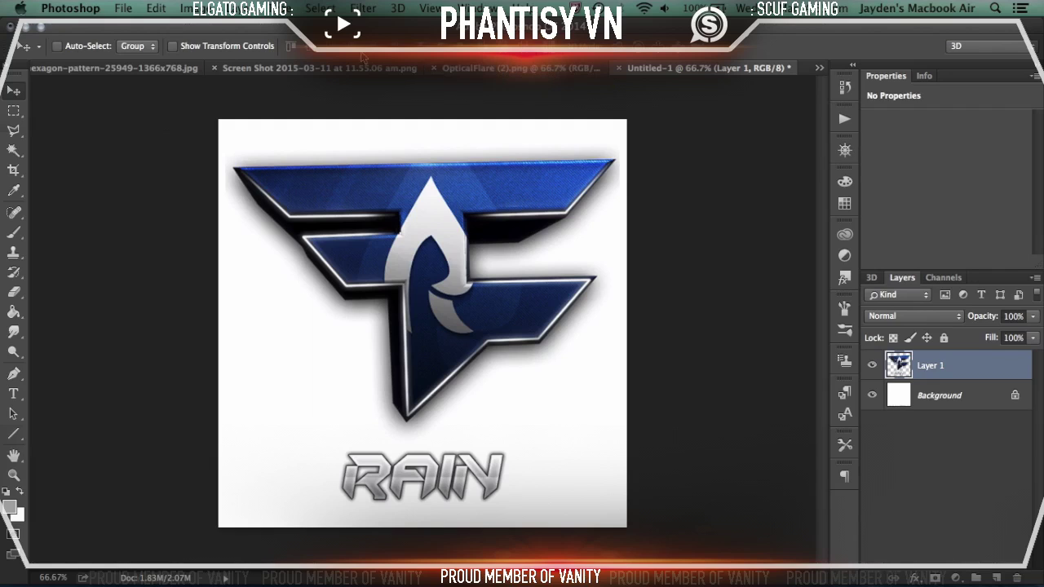
# In the trooper screenshot, use the Quick Selection tool to select the helmet and the outstretched arm with its gun
pyautogui.click(319, 70)
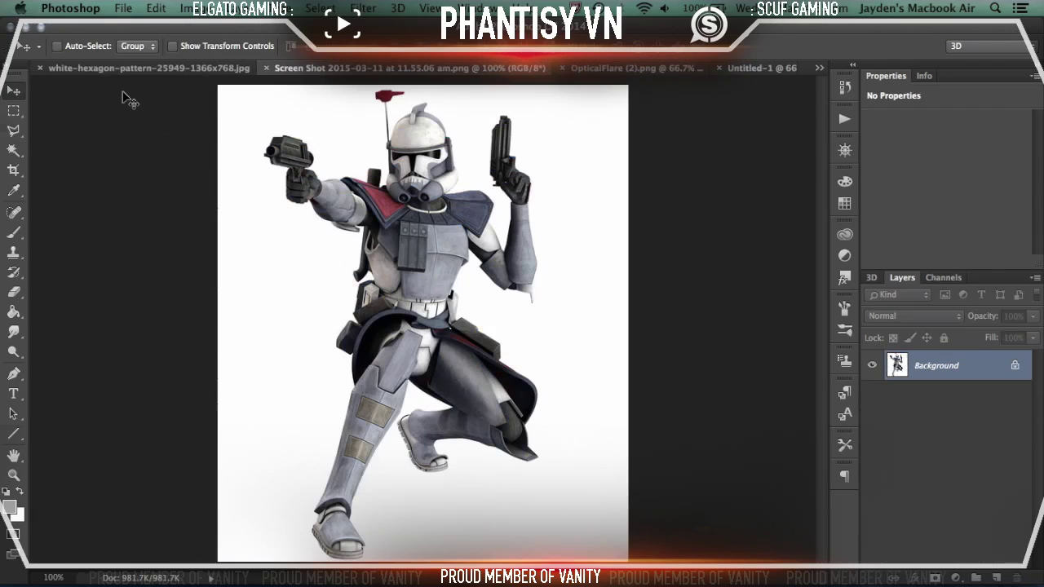
pyautogui.click(13, 130)
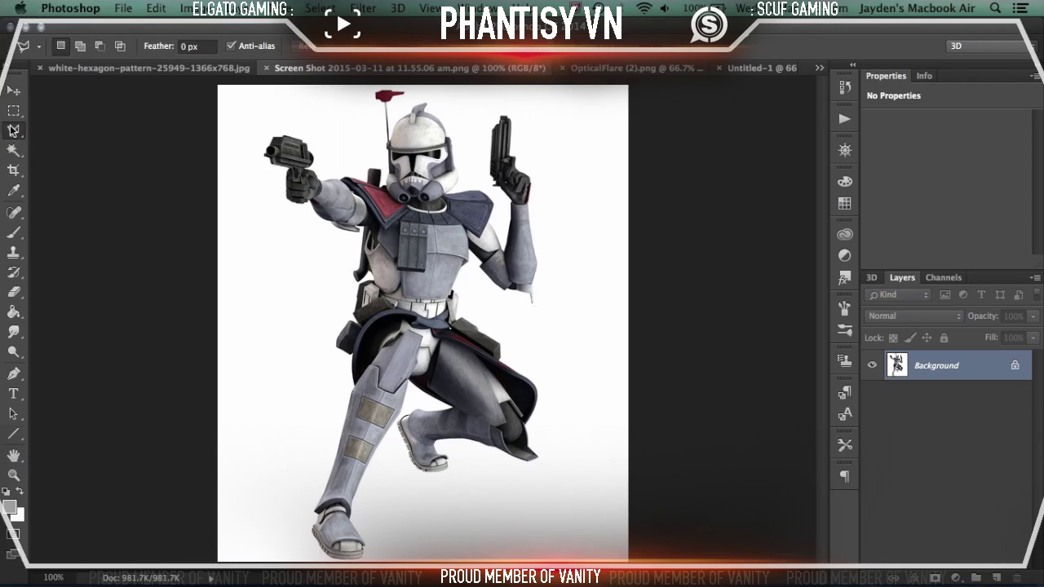
pyautogui.click(13, 137)
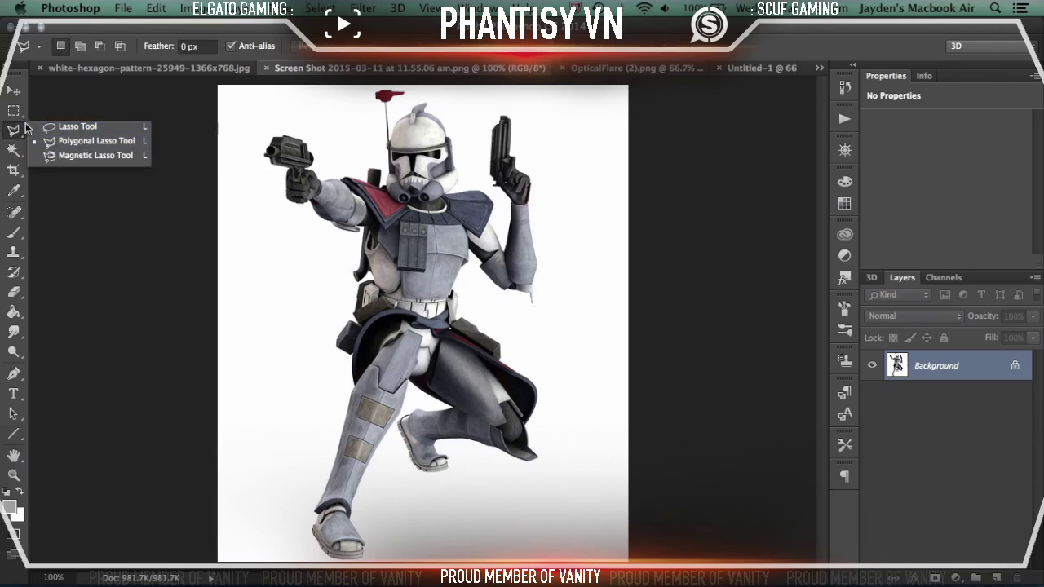
pyautogui.click(12, 152)
pyautogui.moveTo(12, 156); pyautogui.dragTo(47, 149)
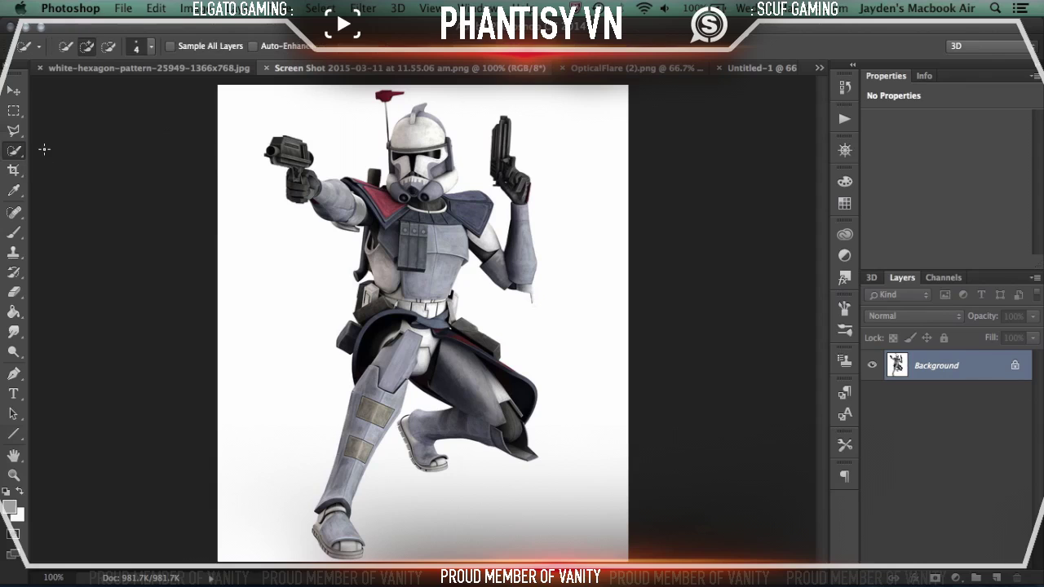
pyautogui.scroll(4, 354, 175)
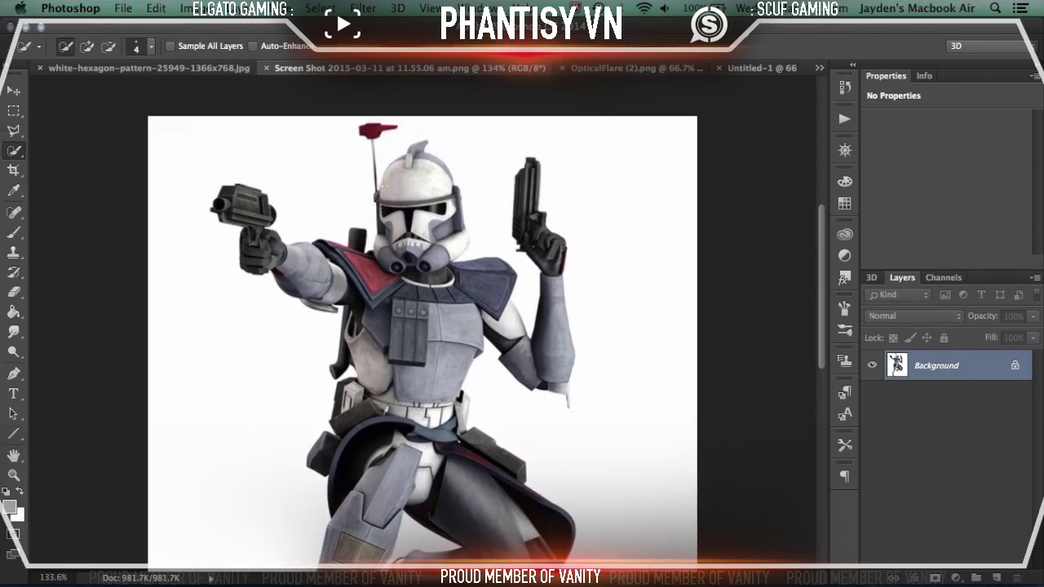
pyautogui.moveTo(412, 167)
pyautogui.mouseDown()
pyautogui.moveTo(390, 259)
pyautogui.moveTo(421, 262)
pyautogui.moveTo(351, 325)
pyautogui.moveTo(328, 282)
pyautogui.moveTo(247, 249)
pyautogui.moveTo(243, 204)
pyautogui.mouseUp()
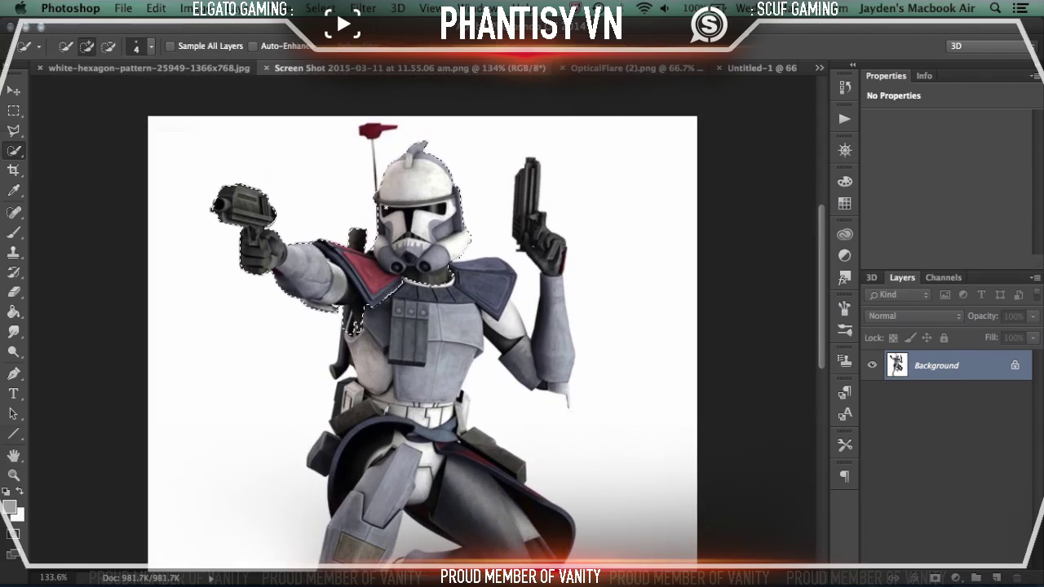
# Extend the selection down the trooper's side, belt and front leg to include the front foot
pyautogui.scroll(-3, 248, 204)
pyautogui.moveTo(354, 239)
pyautogui.mouseDown()
pyautogui.moveTo(363, 316)
pyautogui.moveTo(304, 453)
pyautogui.mouseUp()
pyautogui.scroll(-3, 348, 366)
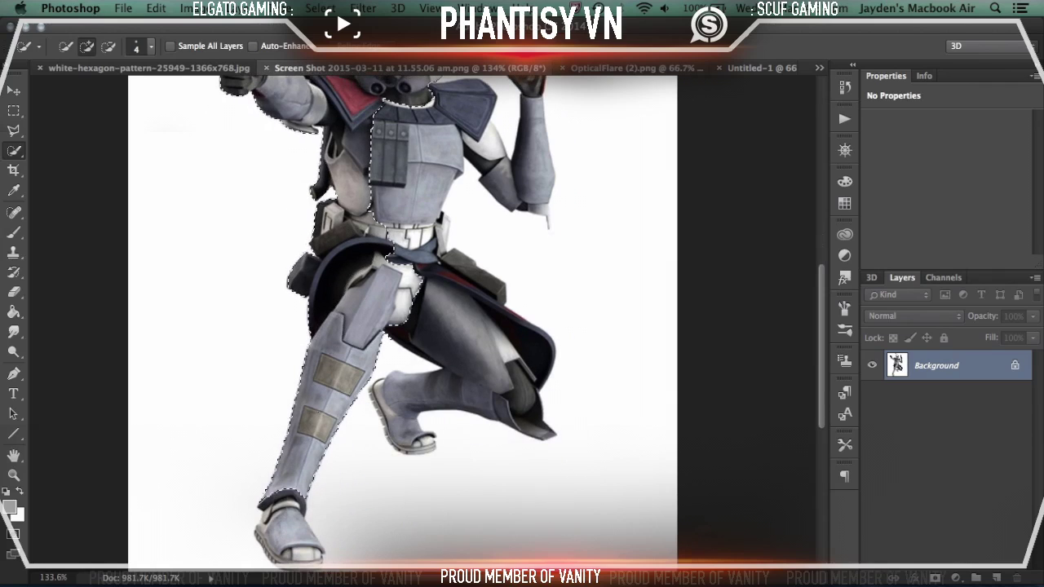
pyautogui.scroll(-5, 303, 454)
pyautogui.moveTo(282, 363); pyautogui.dragTo(297, 404)
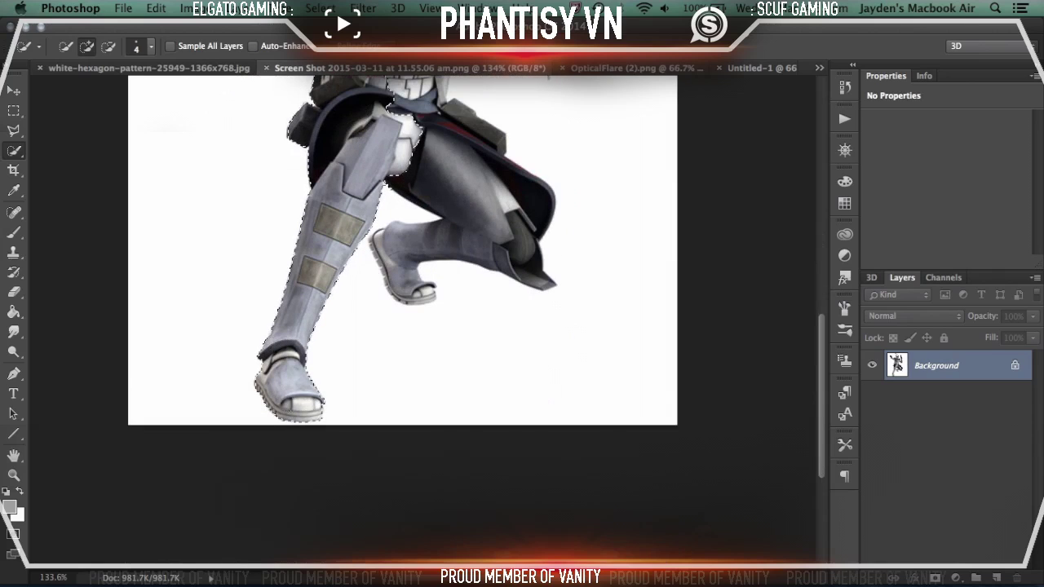
# Add the trooper's rear leg, chest, shoulder and raised arm with the second gun to the selection
pyautogui.scroll(9, 288, 378)
pyautogui.scroll(-4, 383, 481)
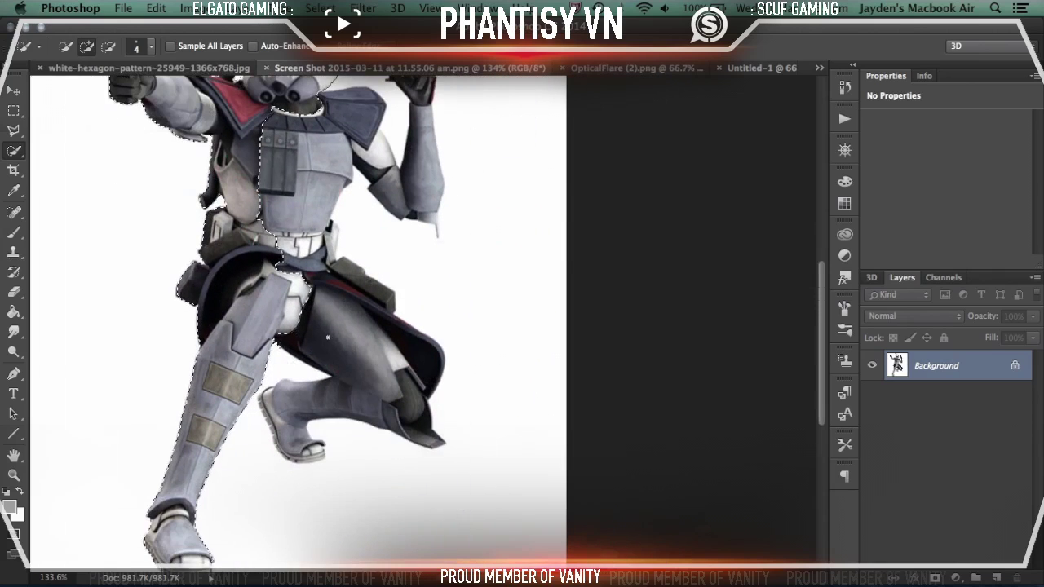
pyautogui.moveTo(324, 328); pyautogui.dragTo(336, 327)
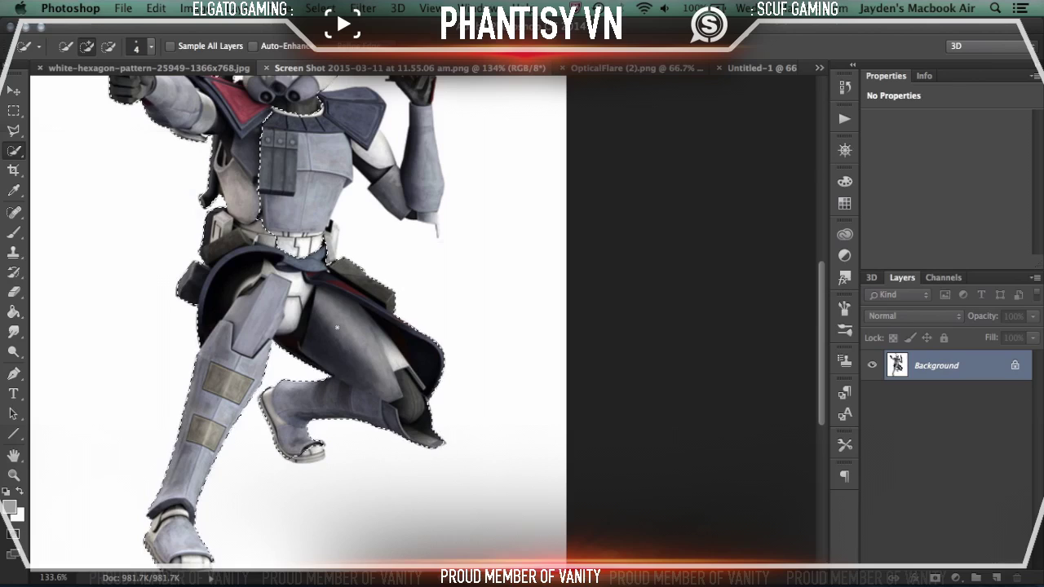
pyautogui.scroll(5, 299, 325)
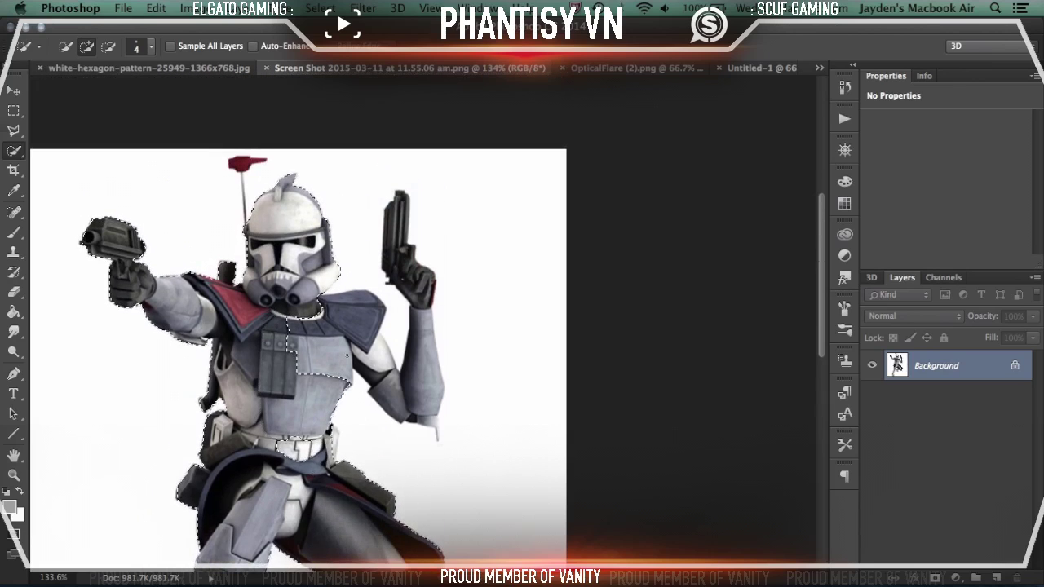
pyautogui.moveTo(320, 412)
pyautogui.mouseDown()
pyautogui.moveTo(343, 326)
pyautogui.moveTo(367, 342)
pyautogui.moveTo(387, 383)
pyautogui.moveTo(424, 402)
pyautogui.mouseUp()
pyautogui.click(424, 402)
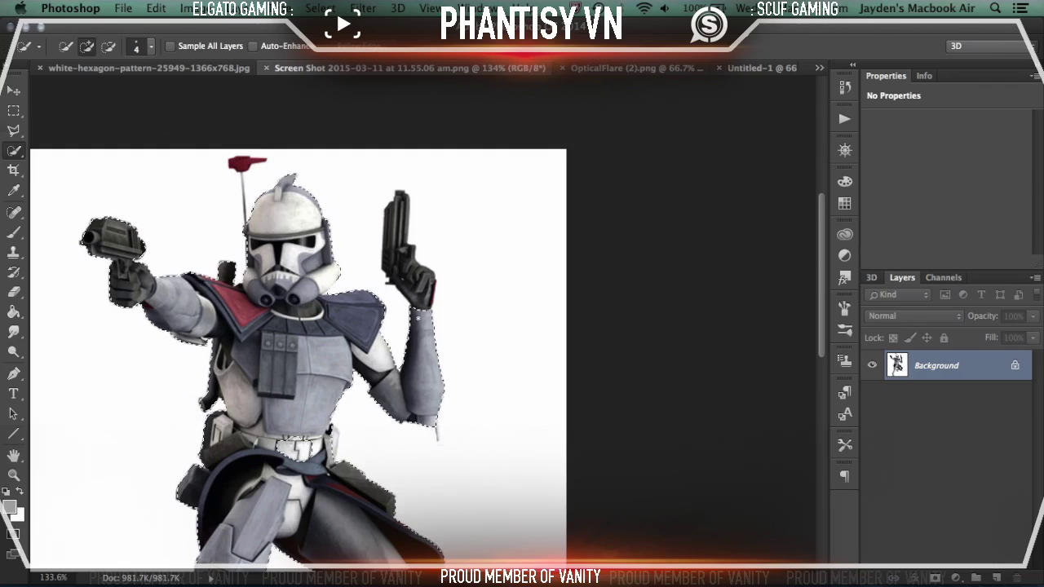
pyautogui.scroll(-3, 414, 279)
pyautogui.hscroll(-3, 414, 279)
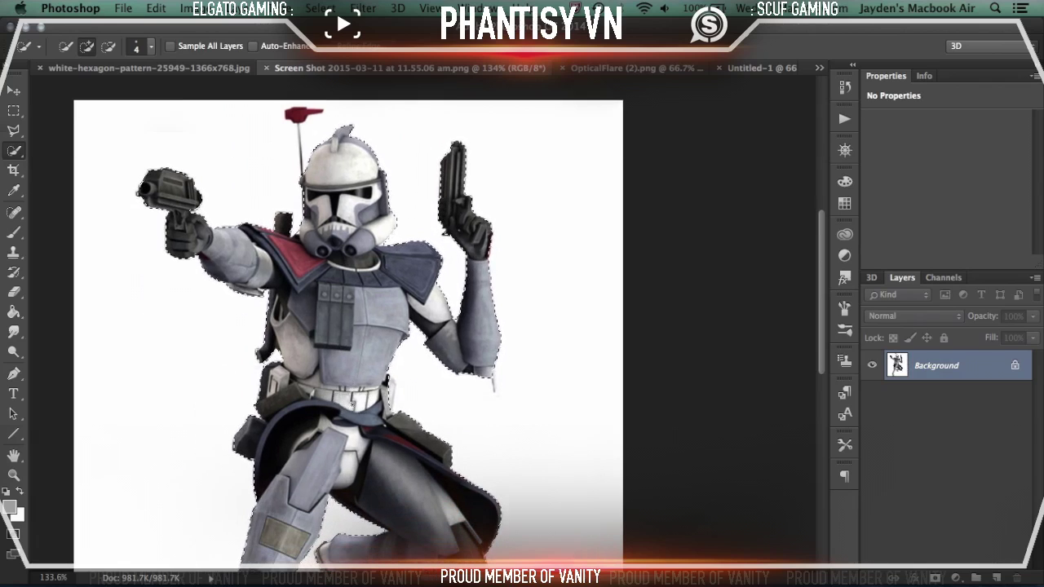
pyautogui.scroll(-3, 353, 340)
pyautogui.scroll(4, 353, 339)
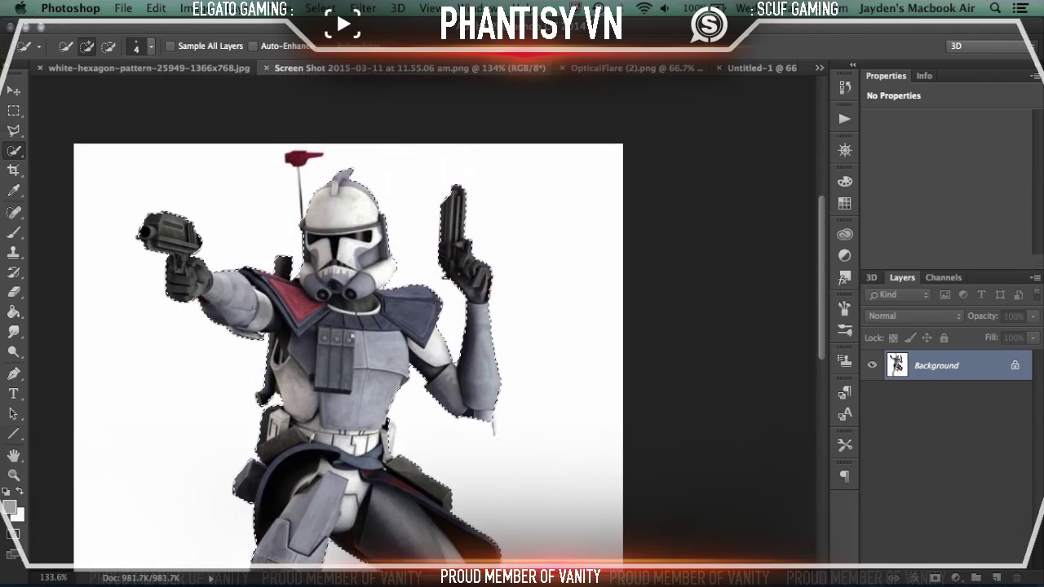
# Transfer the selected trooper into the logo document, close the screenshot, and position the trooper over the middle of the logo
pyautogui.press('v')
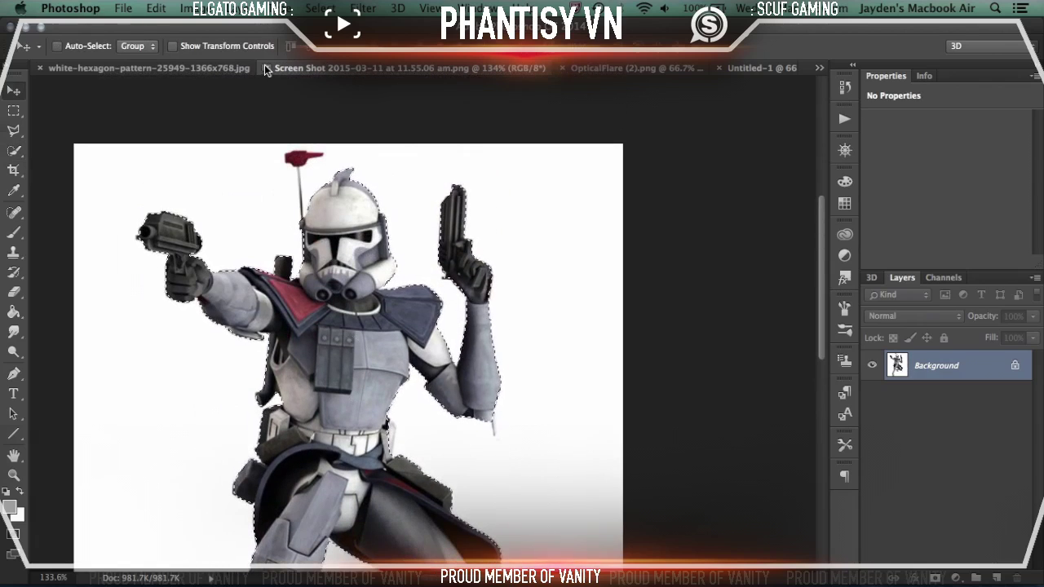
pyautogui.click(267, 69)
pyautogui.moveTo(432, 255); pyautogui.dragTo(429, 248)
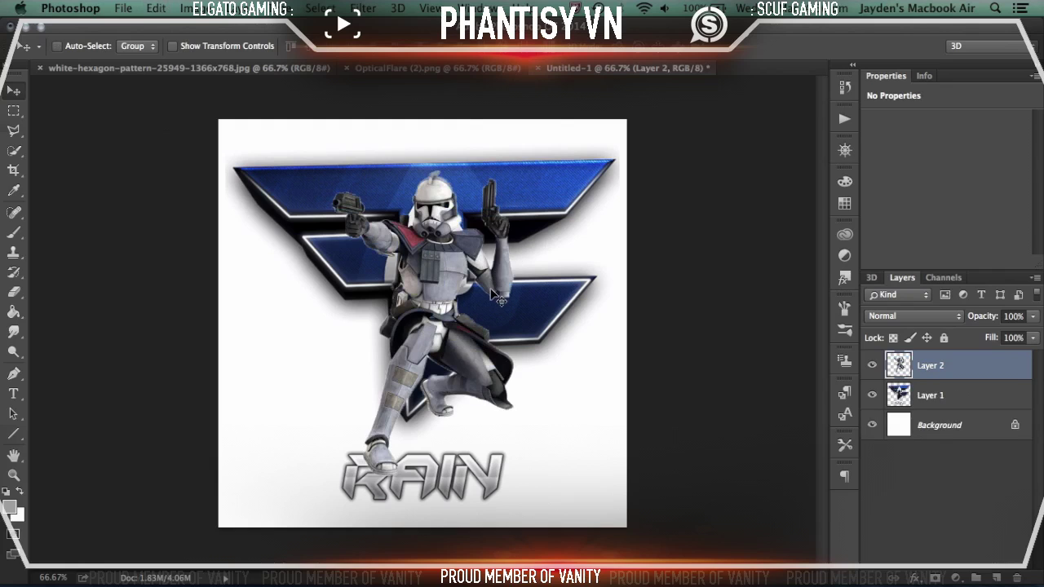
pyautogui.moveTo(499, 298)
pyautogui.mouseDown()
pyautogui.moveTo(189, 389)
pyautogui.moveTo(462, 238)
pyautogui.moveTo(462, 280)
pyautogui.moveTo(492, 270)
pyautogui.moveTo(451, 275)
pyautogui.moveTo(487, 270)
pyautogui.moveTo(494, 285)
pyautogui.mouseUp()
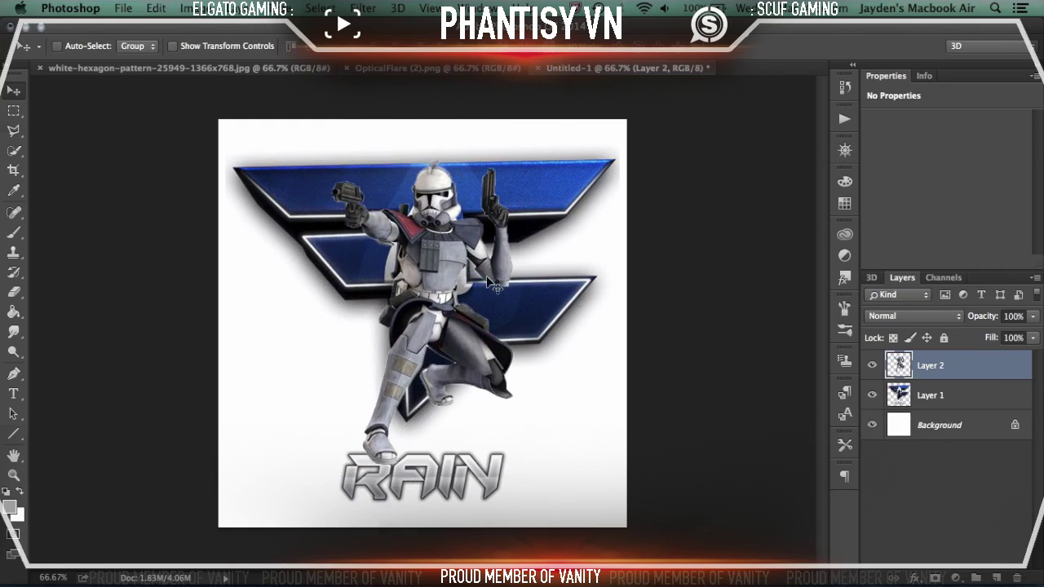
pyautogui.moveTo(449, 222)
pyautogui.mouseDown()
pyautogui.moveTo(412, 208)
pyautogui.moveTo(542, 204)
pyautogui.moveTo(538, 237)
pyautogui.moveTo(453, 226)
pyautogui.mouseUp()
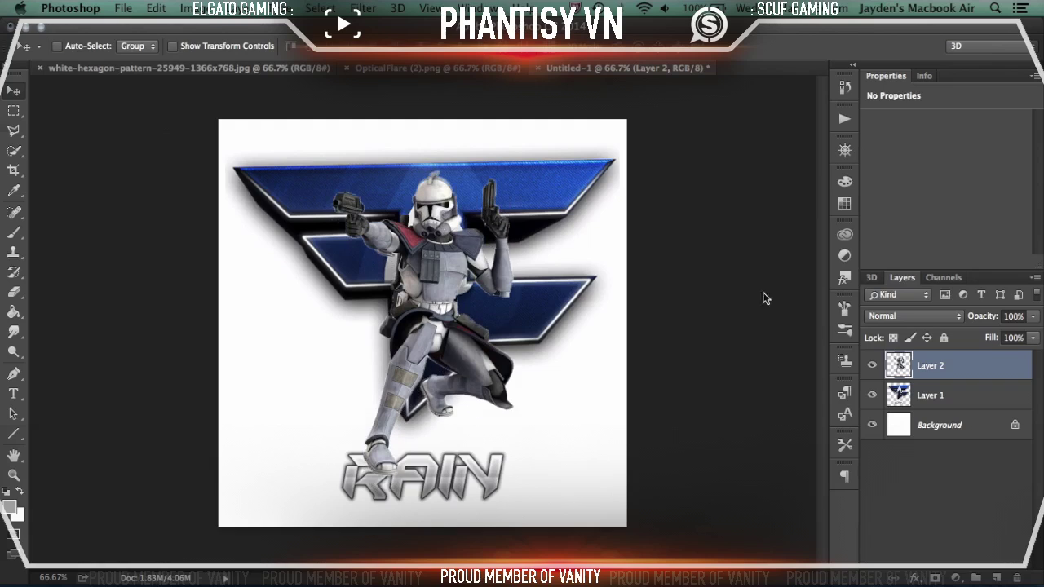
# Set the trooper layer's opacity to 66% and enlarge the trooper to almost the full canvas height
pyautogui.click(1034, 317)
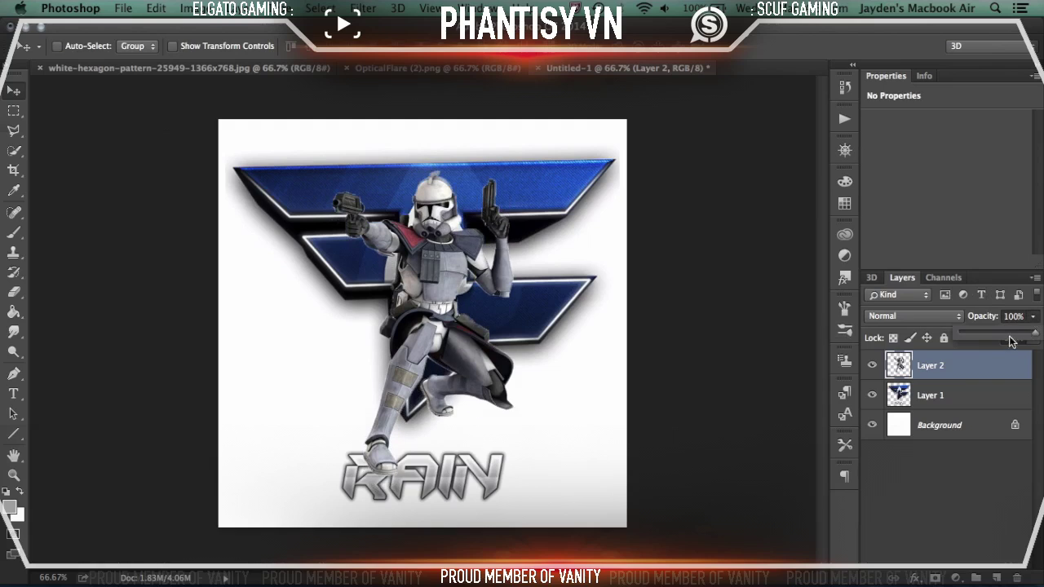
pyautogui.click(979, 323)
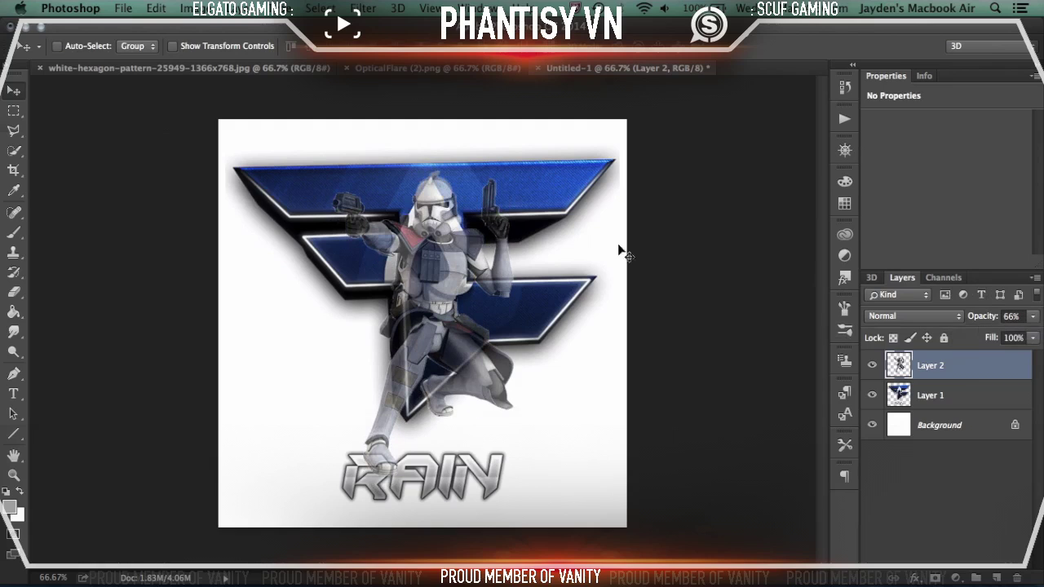
pyautogui.press('super+t')
pyautogui.moveTo(512, 169); pyautogui.dragTo(608, 88)
pyautogui.press('Return')
pyautogui.moveTo(509, 155); pyautogui.dragTo(470, 217)
# Scale the trooper down slightly and reposition it so the whole figure fits centrally over the logo
pyautogui.press('super+t')
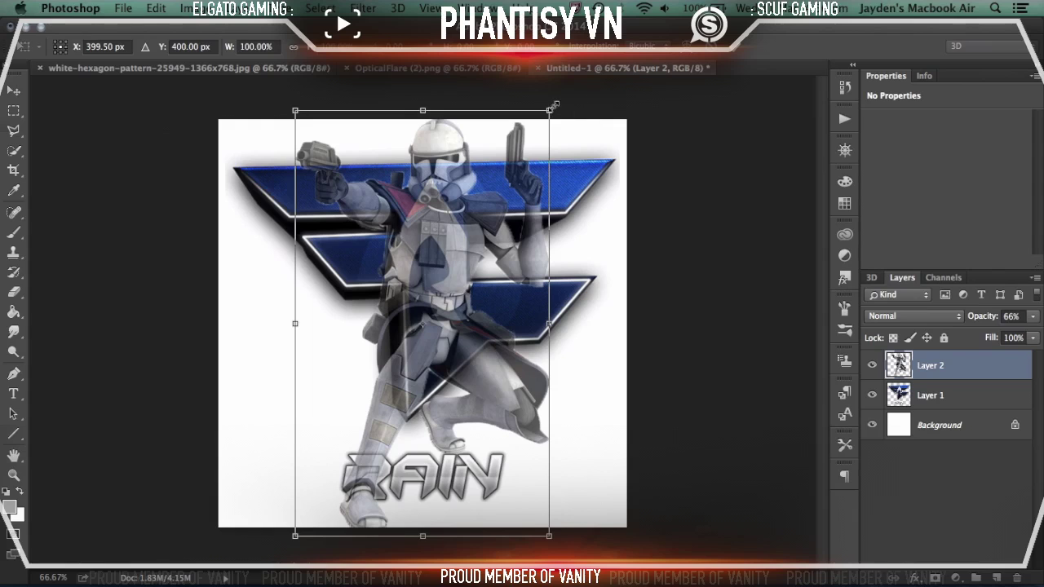
pyautogui.moveTo(549, 110); pyautogui.dragTo(531, 140)
pyautogui.press('Return')
pyautogui.moveTo(509, 190); pyautogui.dragTo(521, 175)
pyautogui.scroll(2, 524, 292)
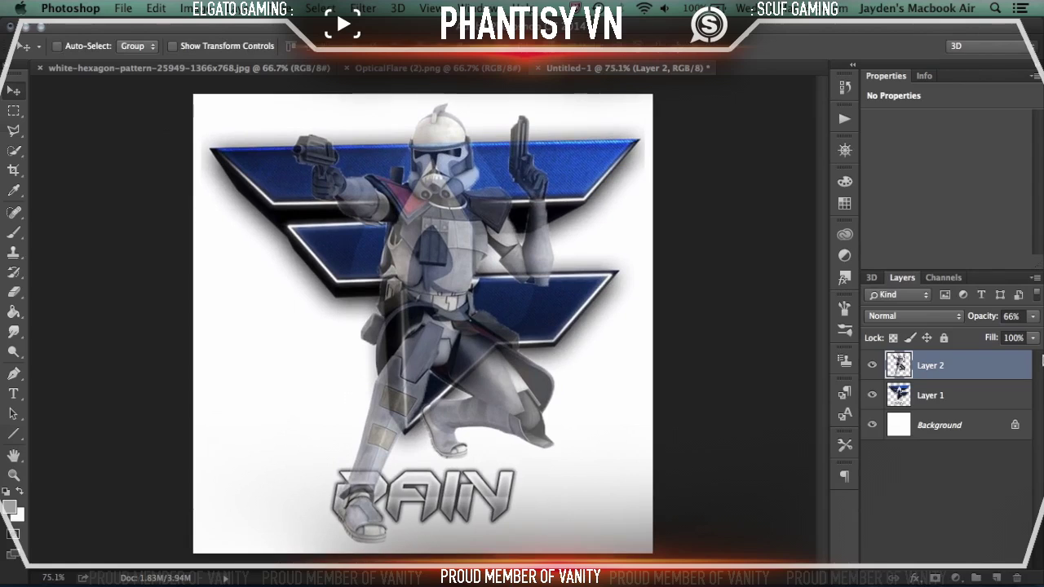
# Try shifting the trooper slightly upward over the logo, keeping the layer at 66% opacity
pyautogui.click(1034, 317)
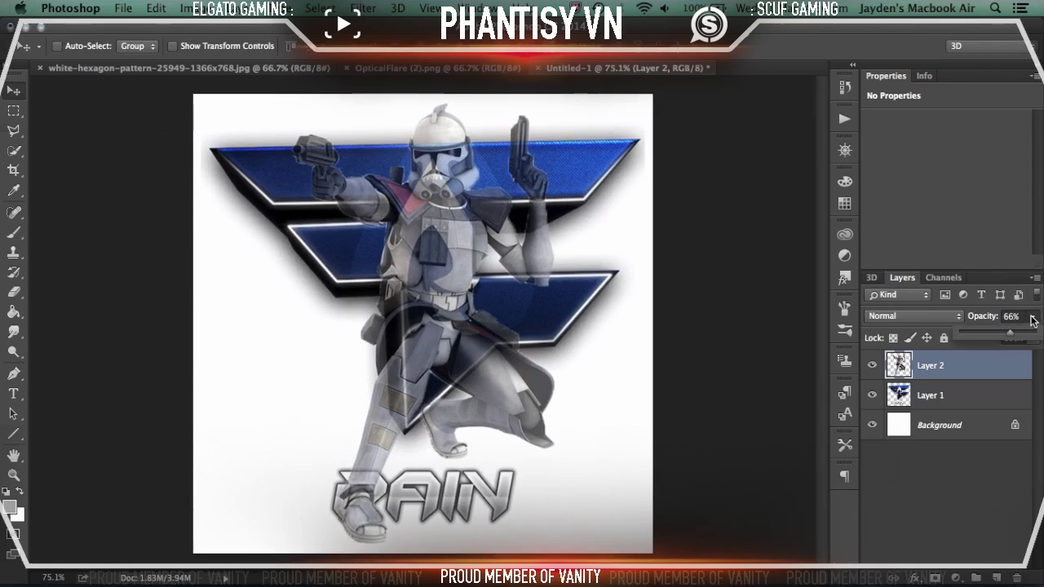
pyautogui.click(1031, 317)
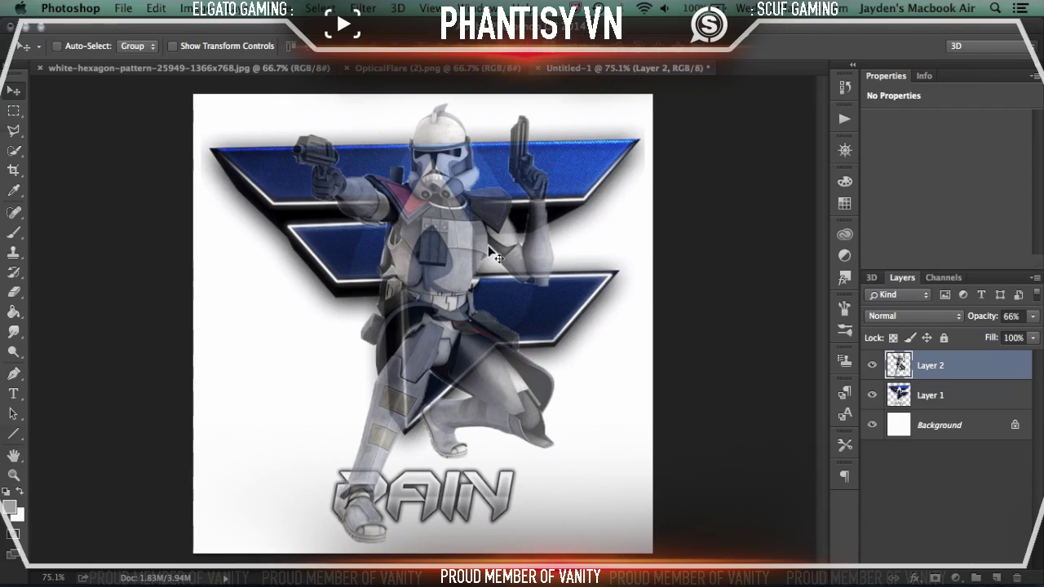
pyautogui.moveTo(493, 255)
pyautogui.mouseDown()
pyautogui.moveTo(490, 246)
pyautogui.moveTo(514, 245)
pyautogui.moveTo(489, 248)
pyautogui.mouseUp()
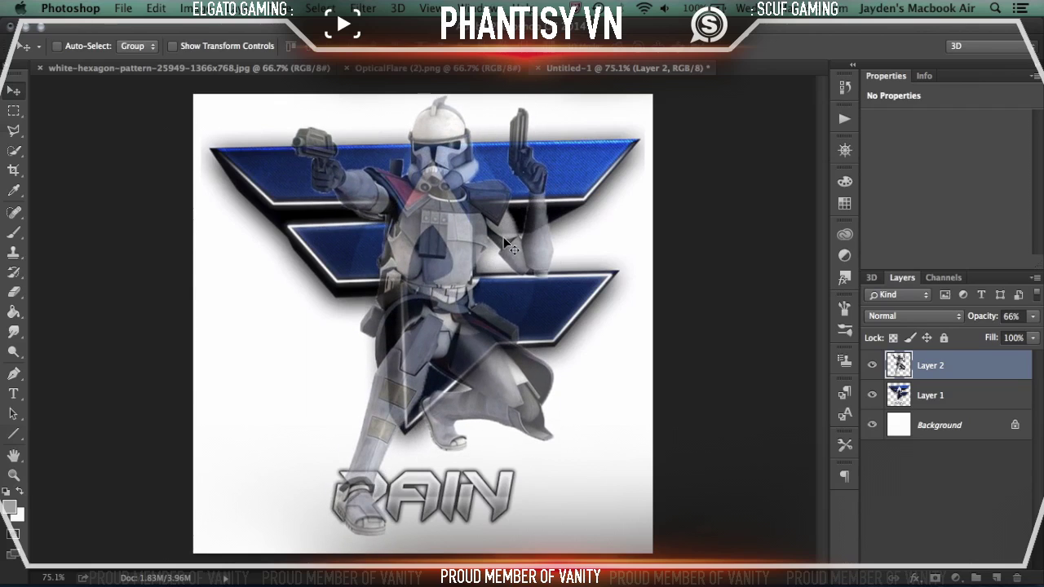
pyautogui.moveTo(503, 238); pyautogui.dragTo(504, 242)
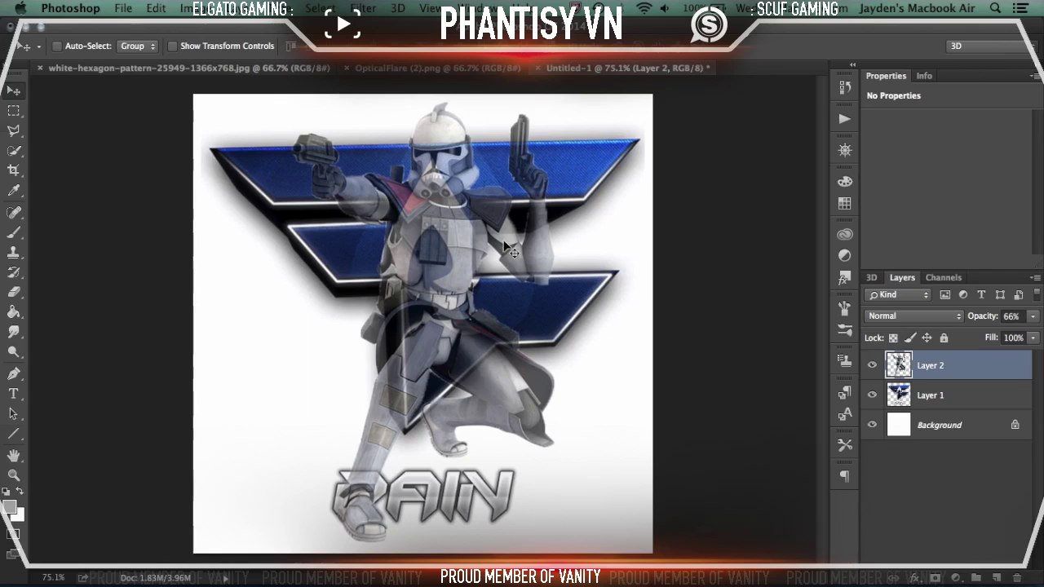
pyautogui.scroll(5, 503, 240)
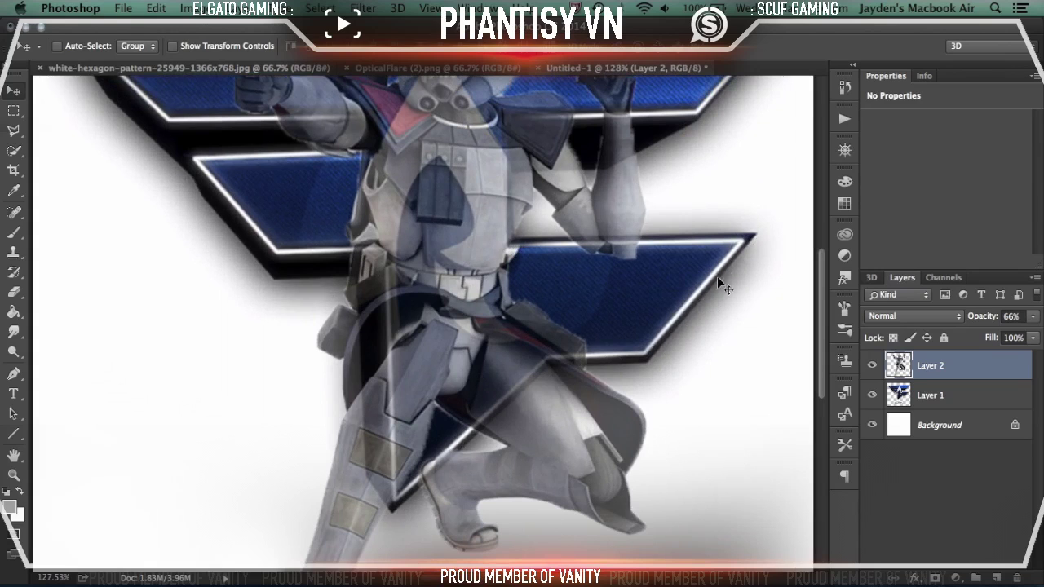
pyautogui.scroll(3, 351, 257)
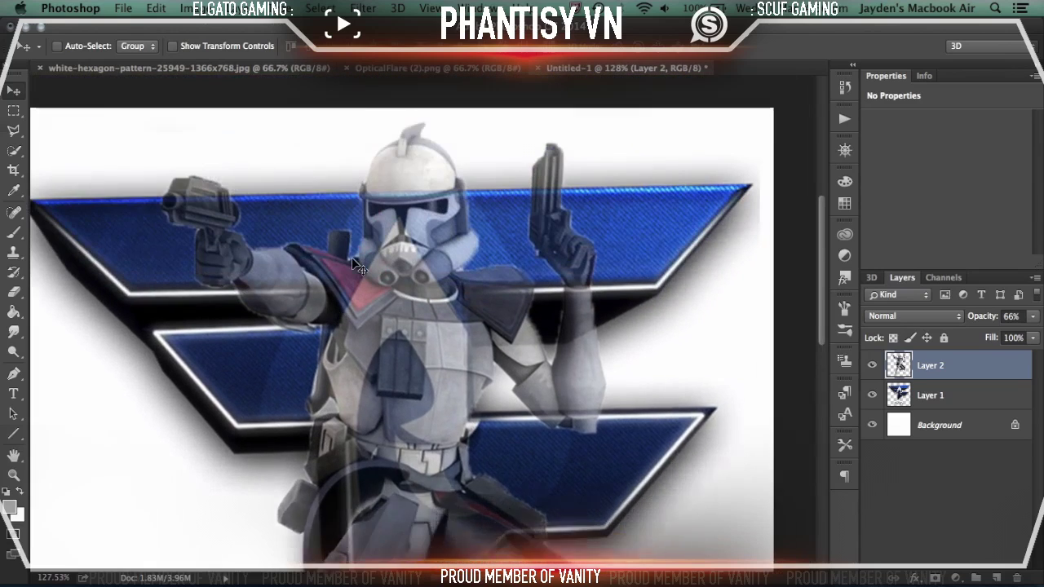
# Activate the Polygonal Lasso and lower the trooper layer's opacity to 50%
pyautogui.scroll(-3, 350, 261)
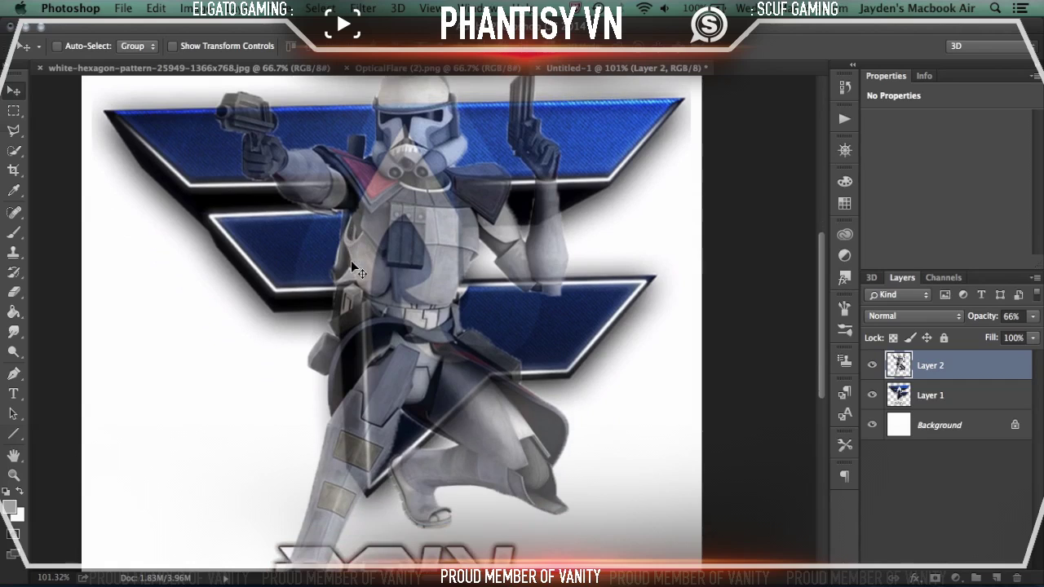
pyautogui.scroll(-3, 290, 231)
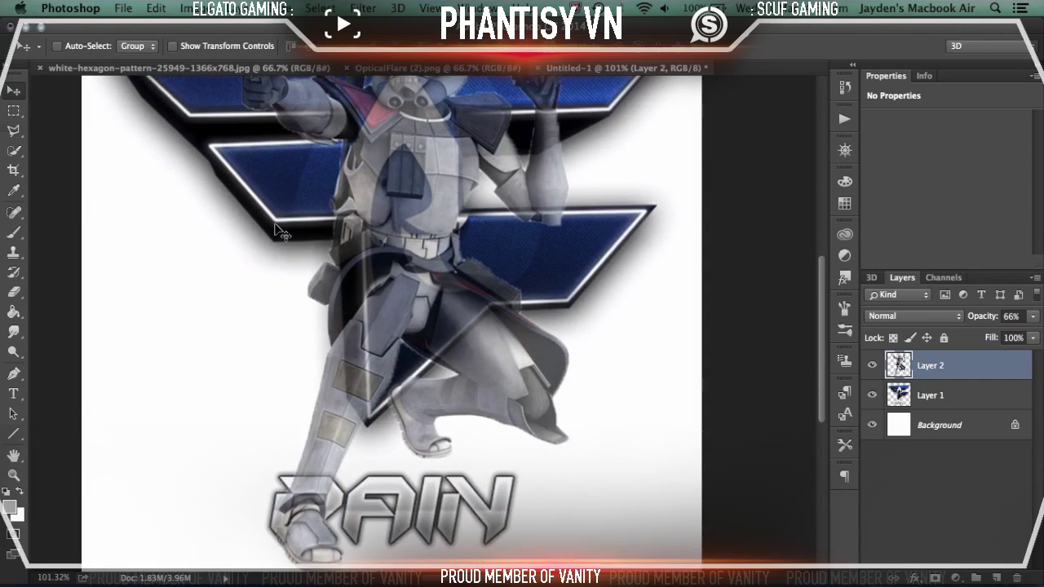
pyautogui.click(13, 132)
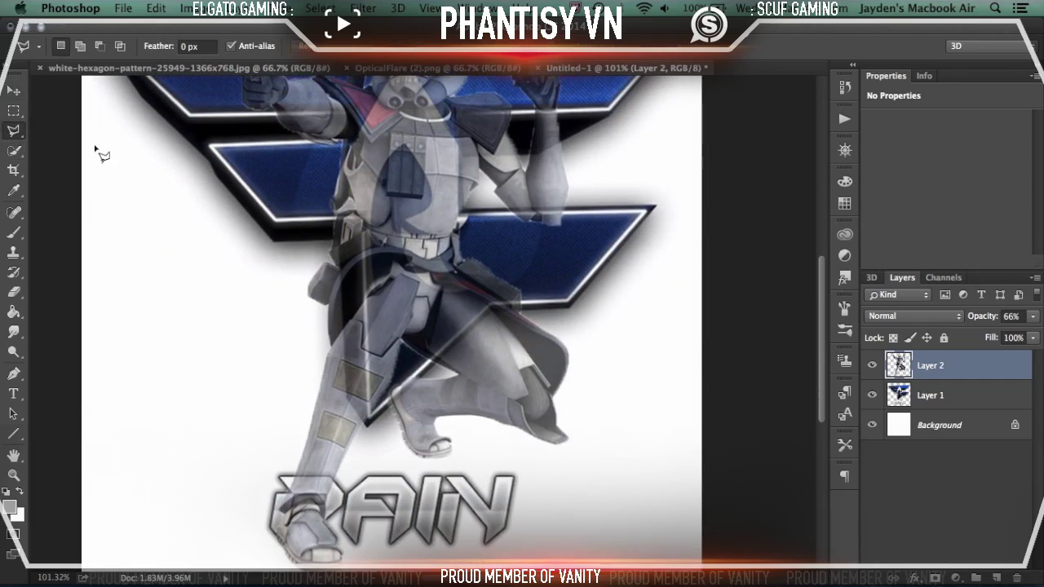
pyautogui.scroll(5, 233, 149)
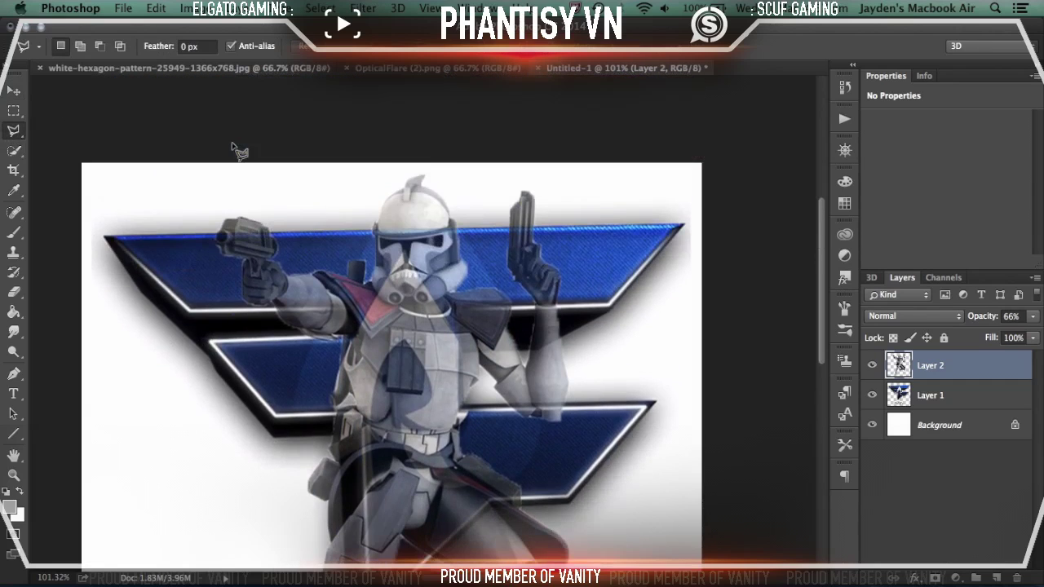
pyautogui.scroll(-10, 241, 181)
pyautogui.scroll(3, 241, 182)
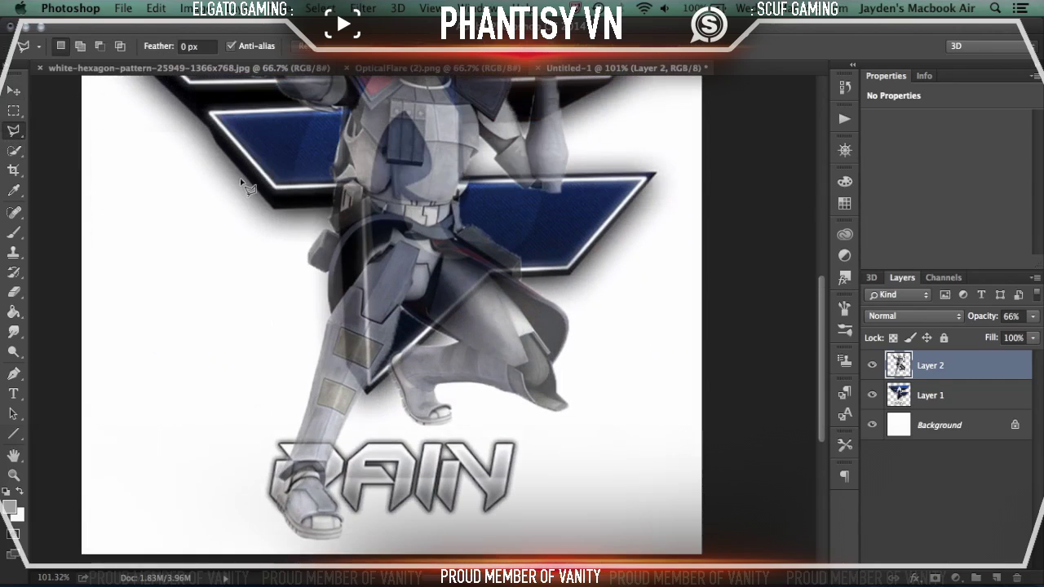
pyautogui.click(1033, 317)
pyautogui.moveTo(1010, 330); pyautogui.dragTo(996, 330)
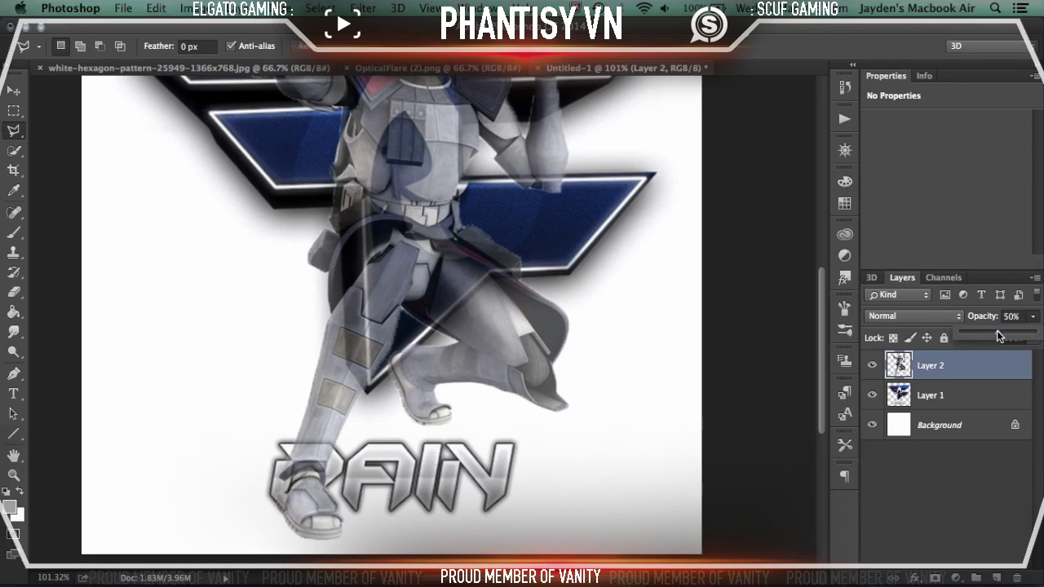
# Lasso the trooper's front leg and hip pouch where they extend beyond the logo's vertical stem, and delete that area
pyautogui.scroll(5, 519, 232)
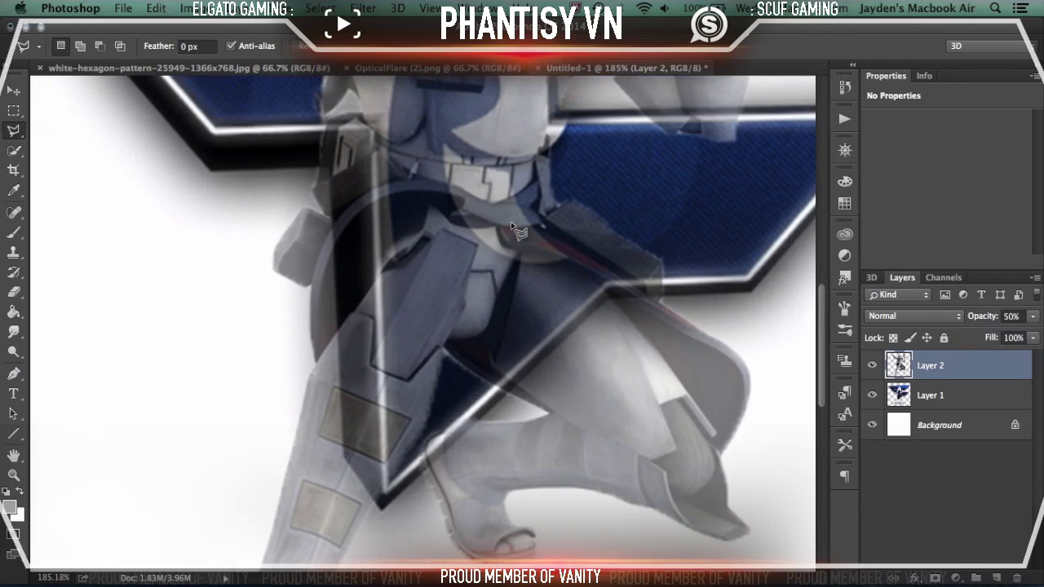
pyautogui.scroll(6, 342, 135)
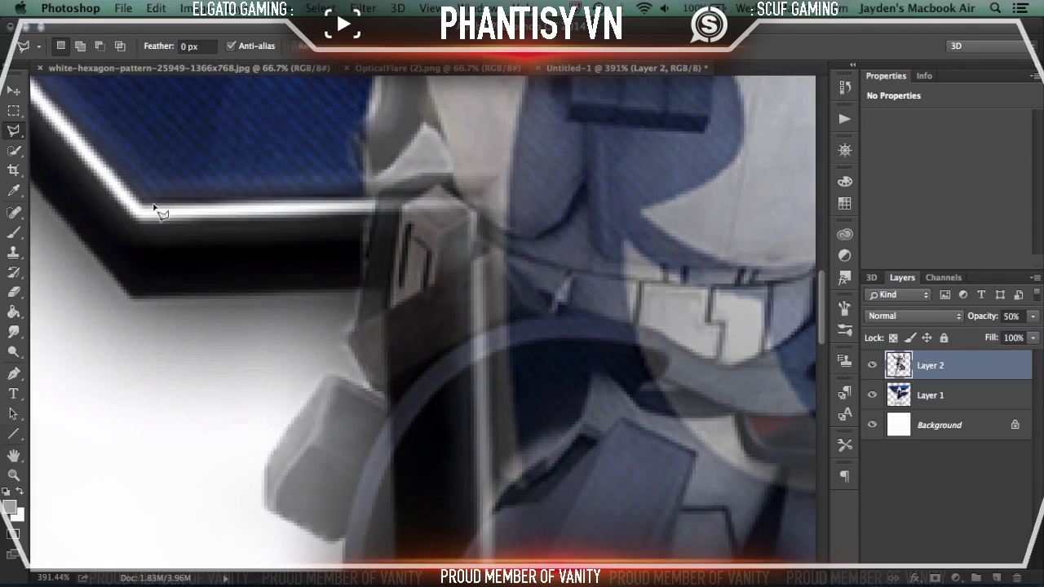
pyautogui.click(194, 204)
pyautogui.scroll(-10, 485, 204)
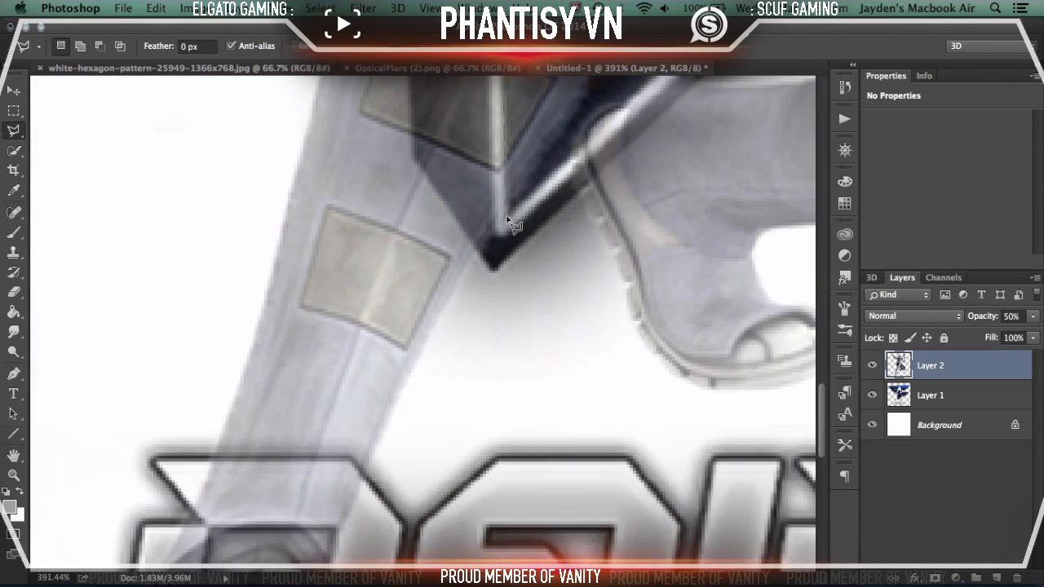
pyautogui.scroll(-5, 512, 293)
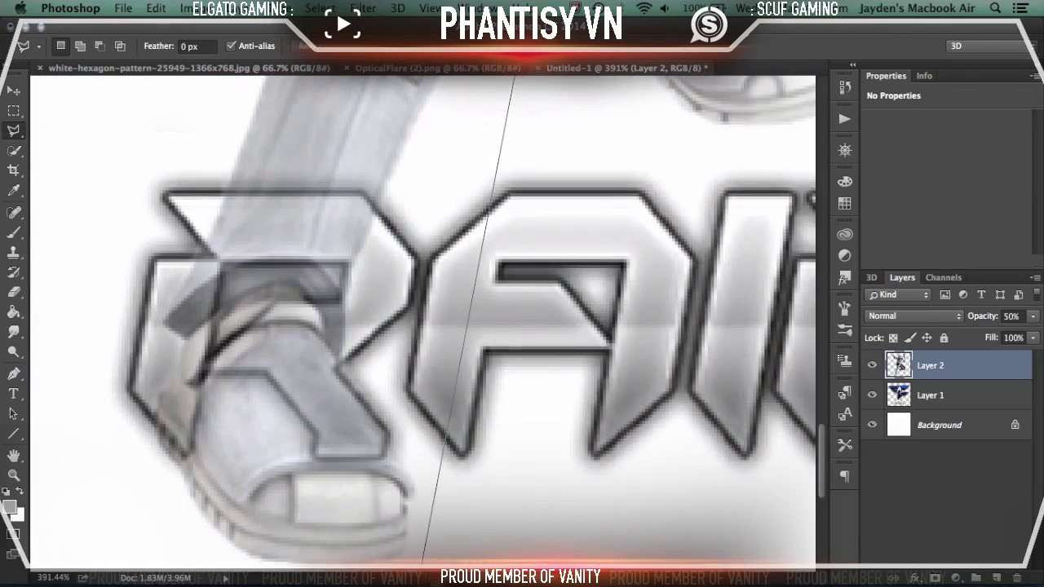
pyautogui.click(432, 561)
pyautogui.click(204, 561)
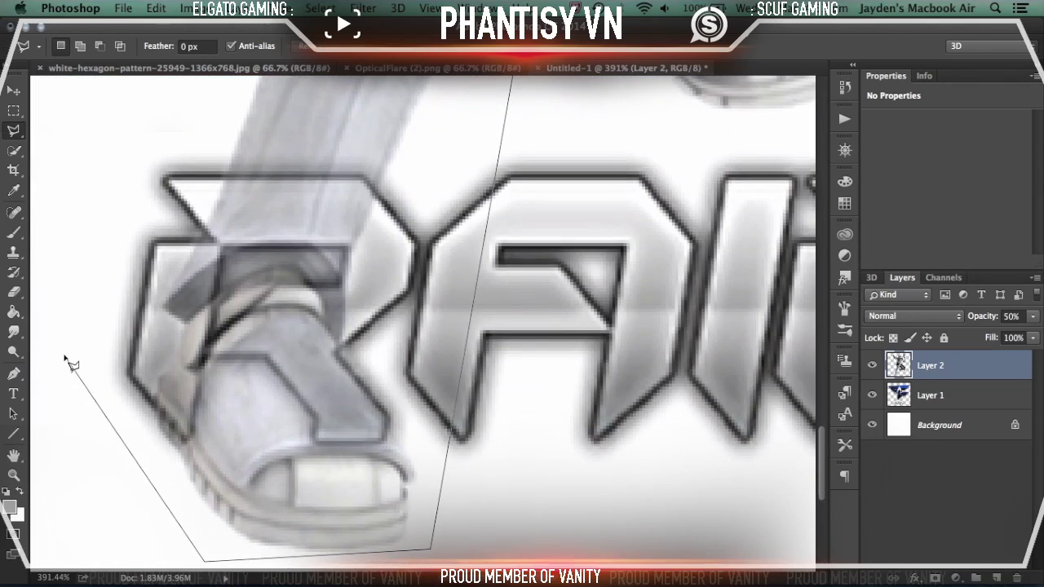
pyautogui.scroll(15, 65, 359)
pyautogui.scroll(3, 110, 266)
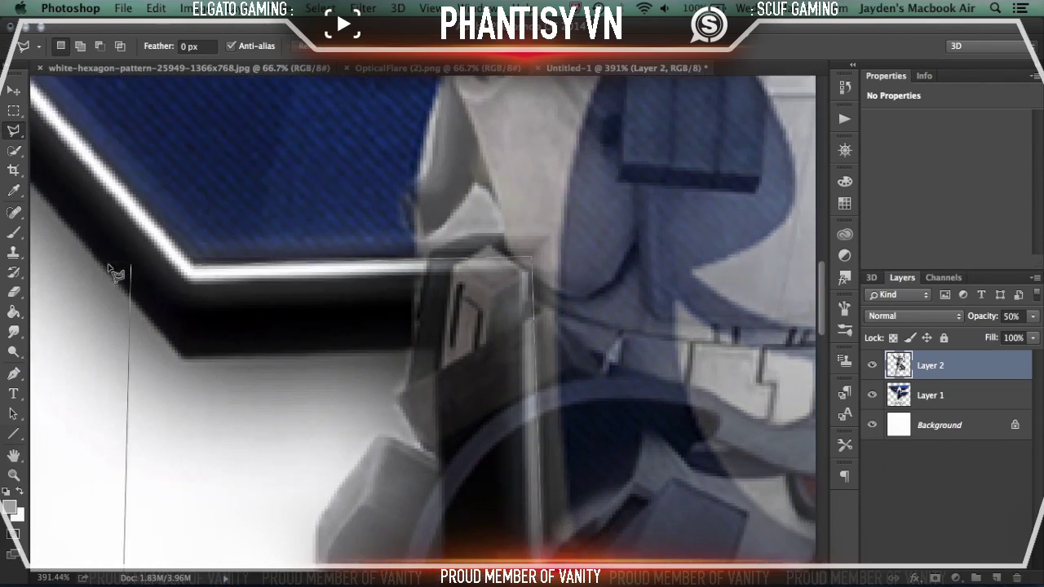
pyautogui.hscroll(-2, 113, 269)
pyautogui.doubleClick(292, 240)
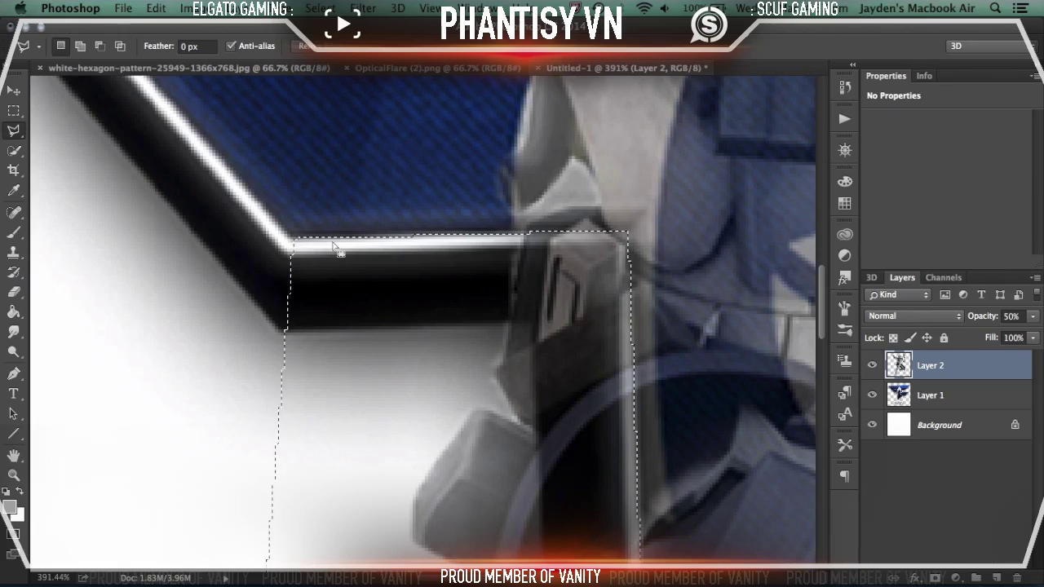
pyautogui.scroll(-10, 400, 271)
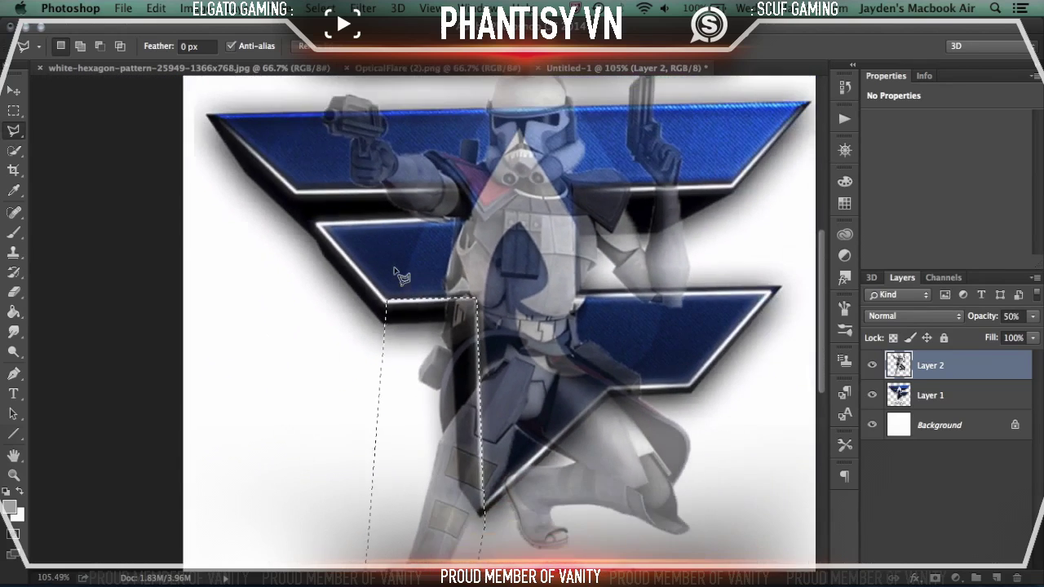
pyautogui.scroll(-3, 399, 276)
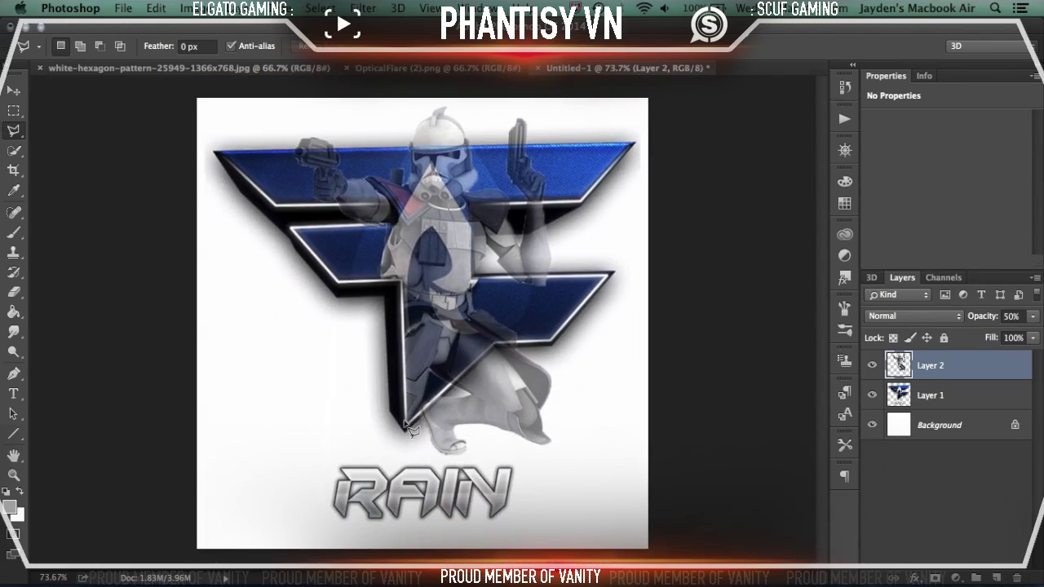
# Lasso the trooper's rear leg and kama beyond the logo's lower diagonal edge, delete that area, and deselect
pyautogui.scroll(6, 406, 425)
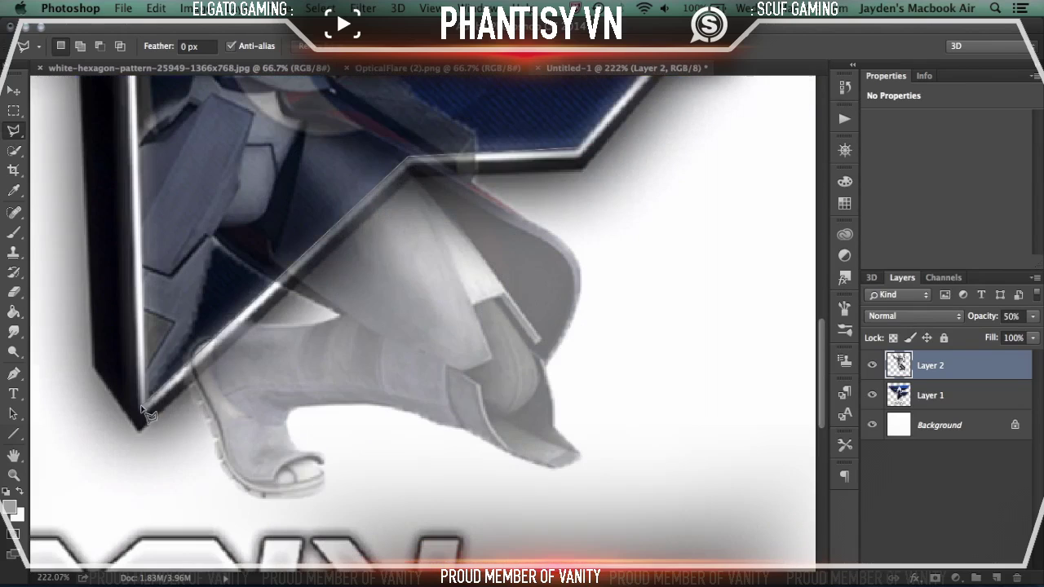
pyautogui.click(258, 514)
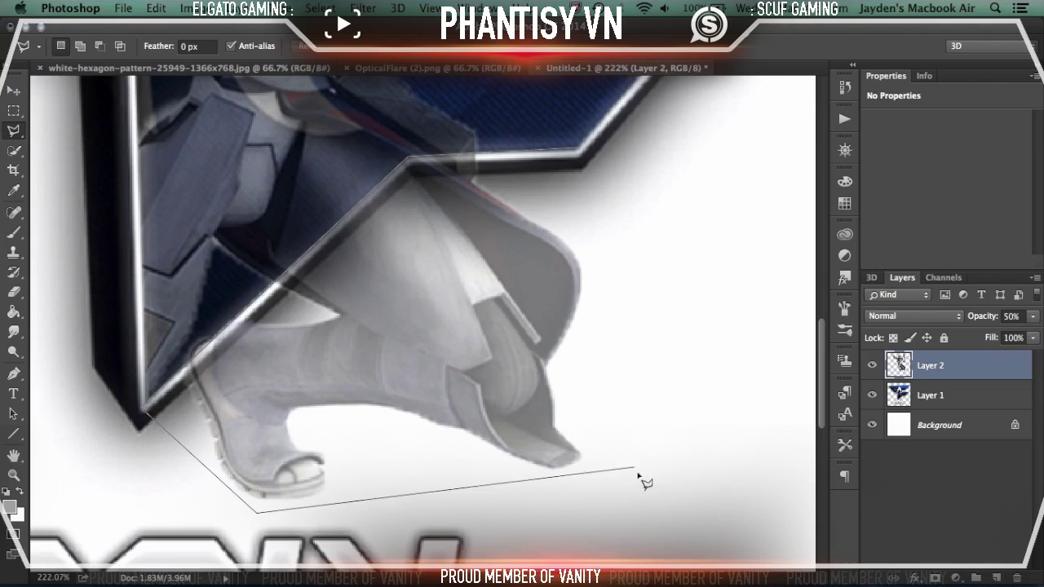
pyautogui.click(644, 482)
pyautogui.click(578, 149)
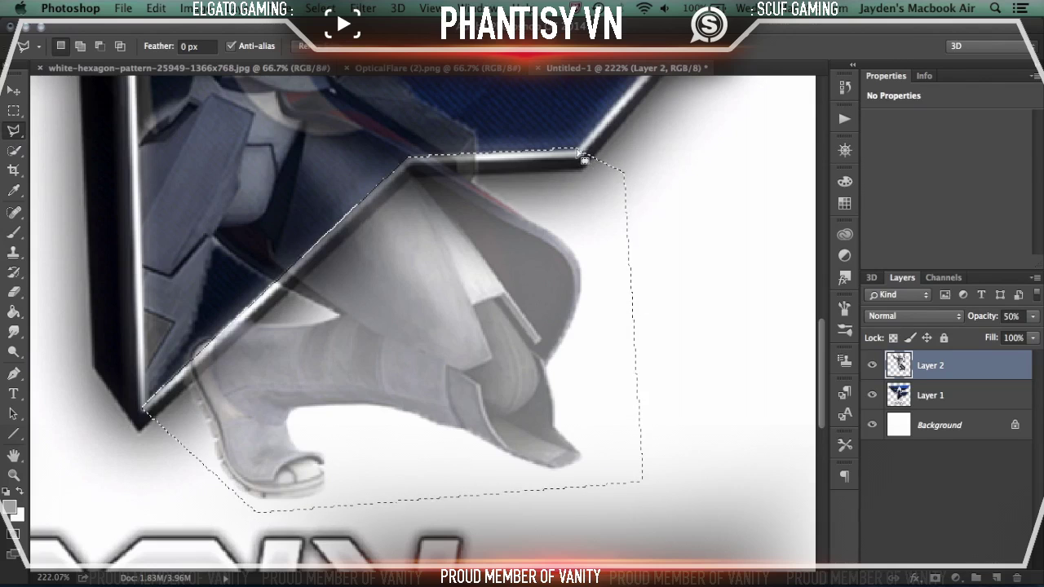
pyautogui.press('BackSpace')
pyautogui.press('super+d')
# Lasso the part of the pointing arm that hangs between the logo's upper two bars, delete it, and deselect
pyautogui.scroll(2, 576, 150)
pyautogui.scroll(-6, 582, 156)
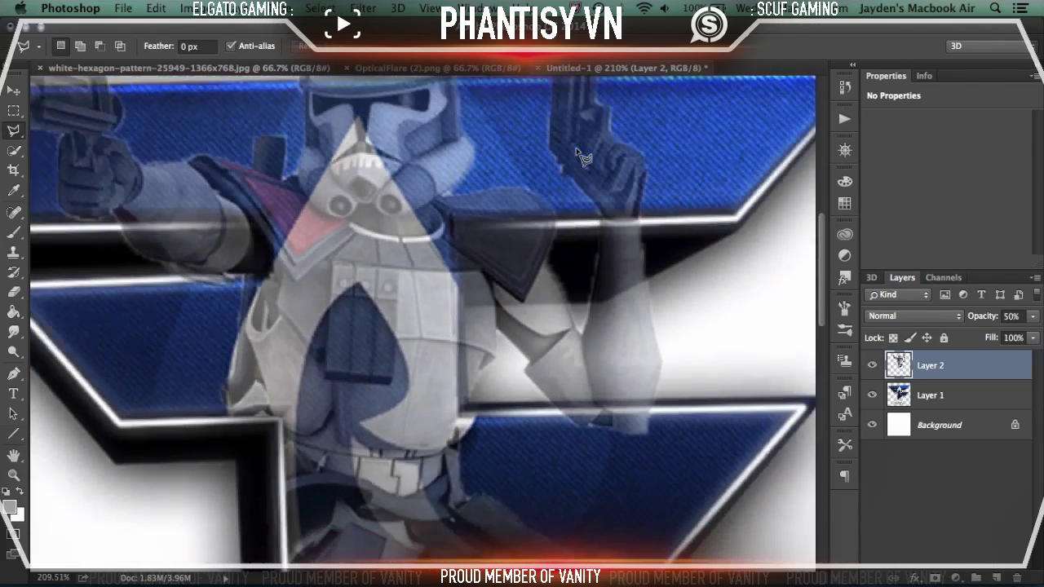
pyautogui.scroll(6, 580, 156)
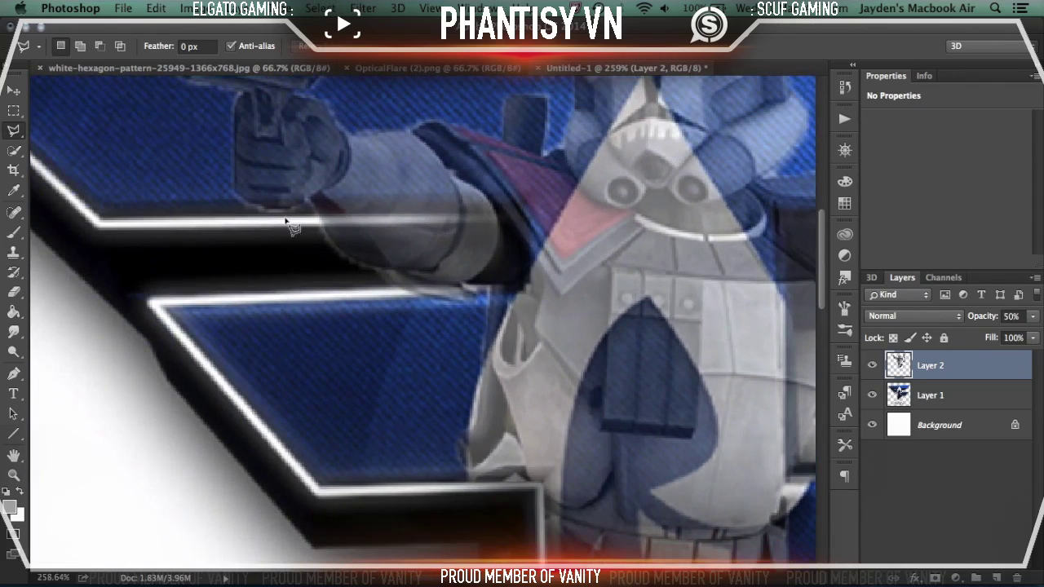
pyautogui.click(499, 217)
pyautogui.click(501, 291)
pyautogui.click(275, 221)
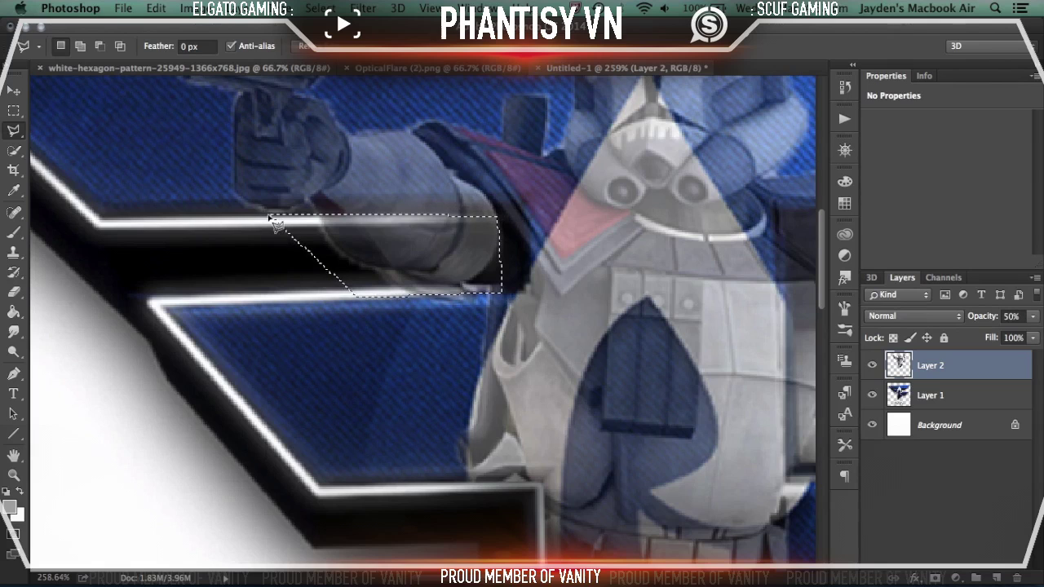
pyautogui.press('BackSpace')
pyautogui.press('super+d')
# Restore the trooper layer's opacity to 100% and check the trimmed figure against the logo
pyautogui.press('v')
pyautogui.scroll(-10, 596, 268)
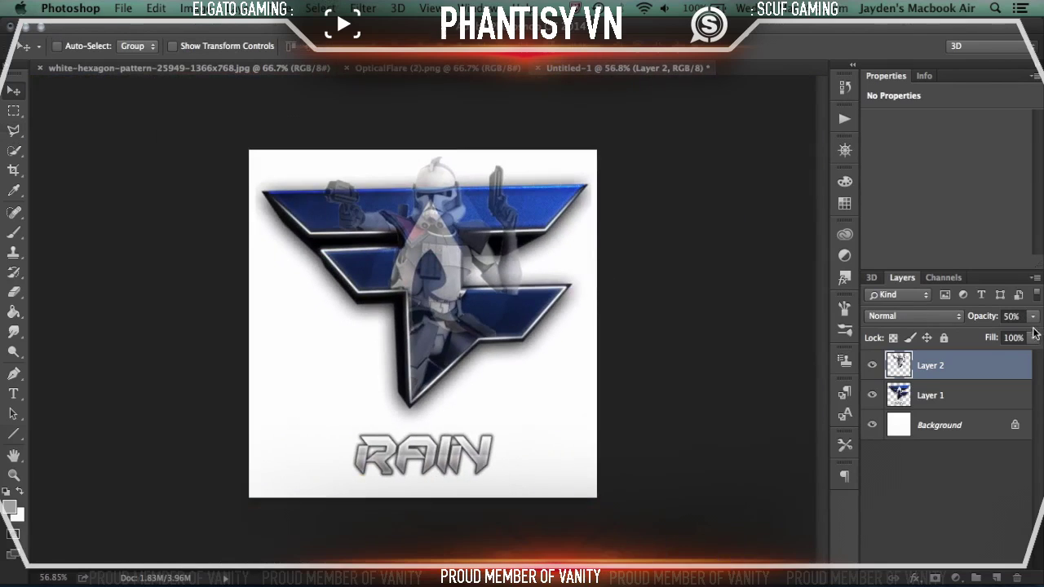
pyautogui.click(1033, 317)
pyautogui.moveTo(1014, 331); pyautogui.dragTo(1039, 331)
pyautogui.click(691, 253)
pyautogui.scroll(-2, 522, 294)
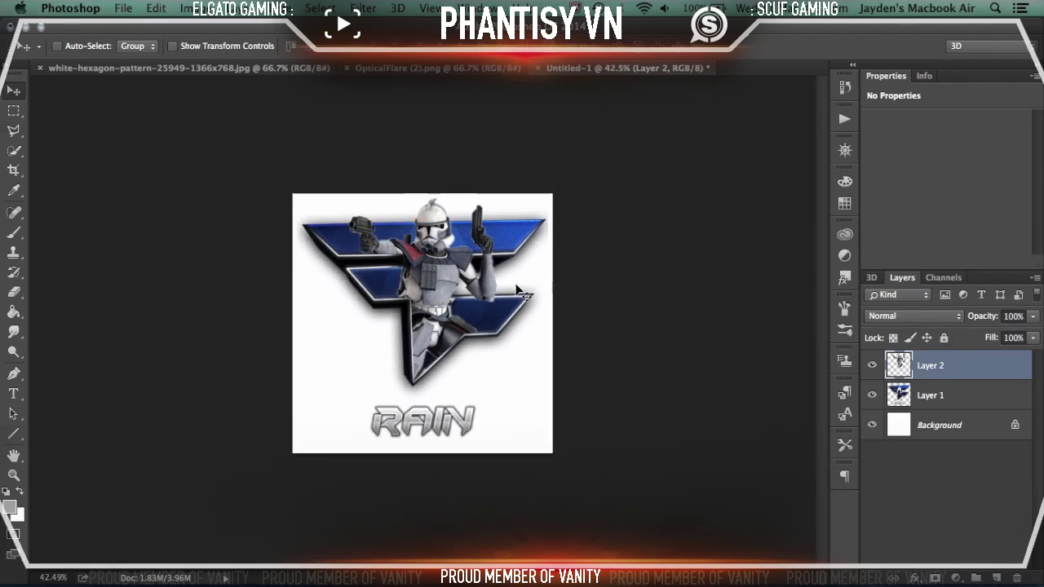
pyautogui.scroll(4, 499, 315)
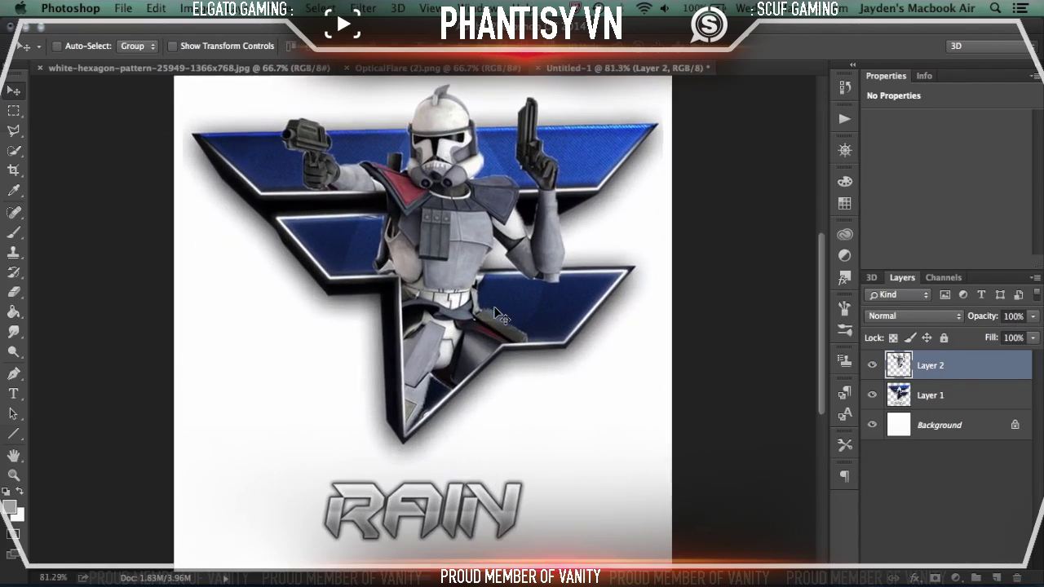
pyautogui.scroll(2, 499, 315)
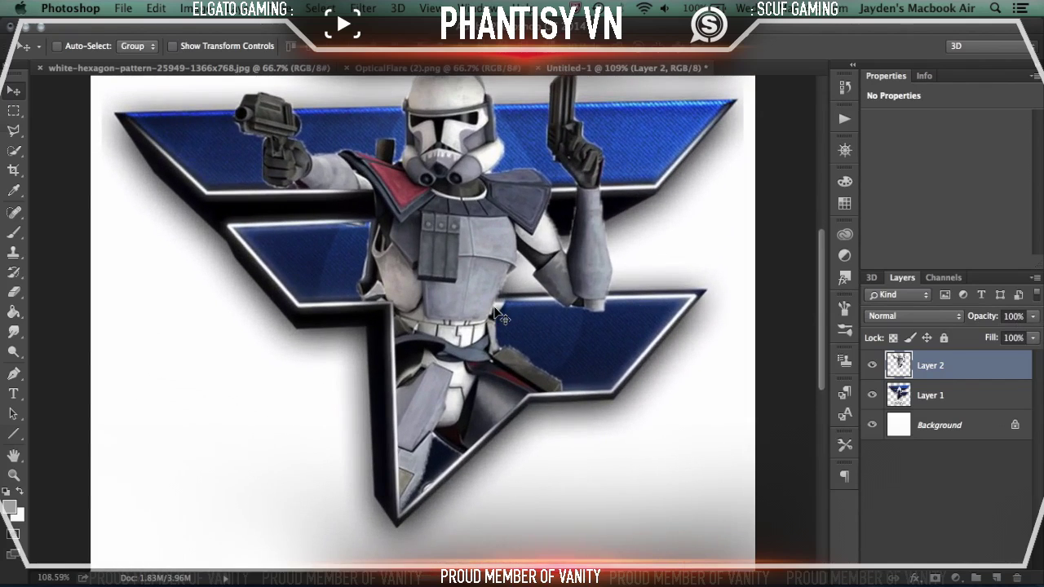
pyautogui.scroll(-2, 530, 320)
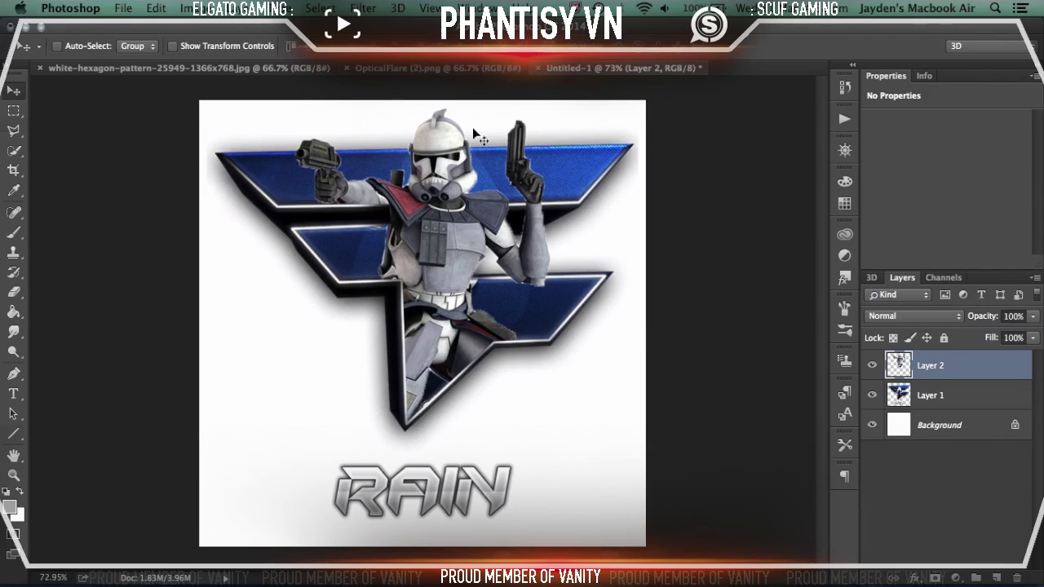
# Copy most of the white hexagon pattern image, close that image, and paste the pattern into the logo document
pyautogui.click(235, 68)
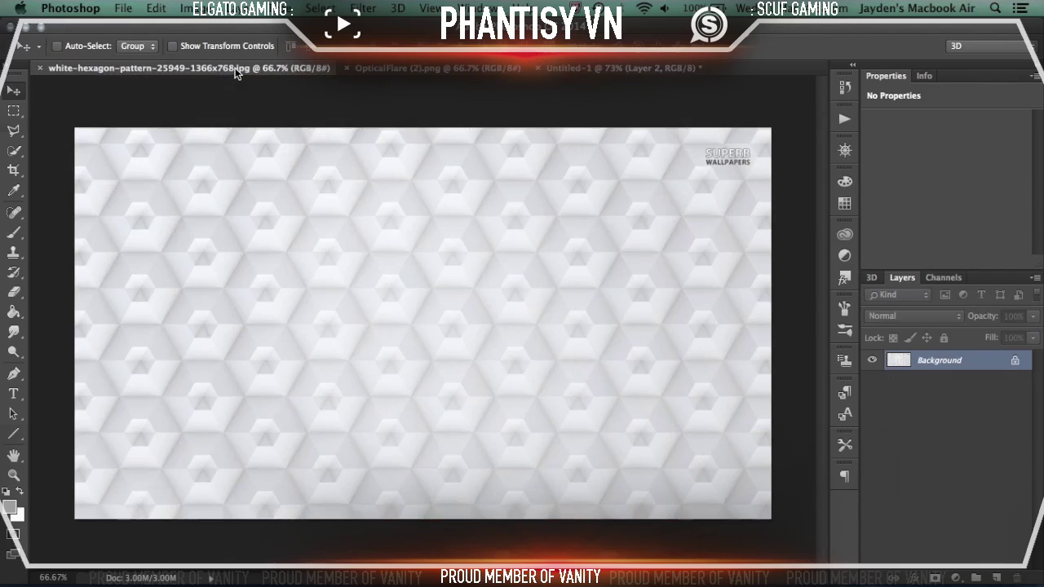
pyautogui.press('m')
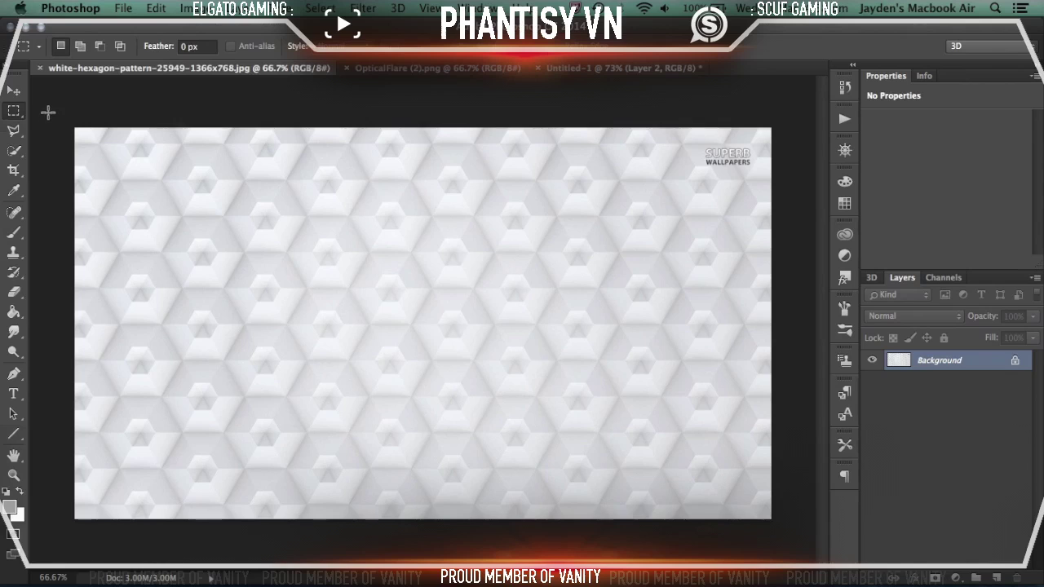
pyautogui.moveTo(47, 112); pyautogui.dragTo(683, 545)
pyautogui.click(40, 68)
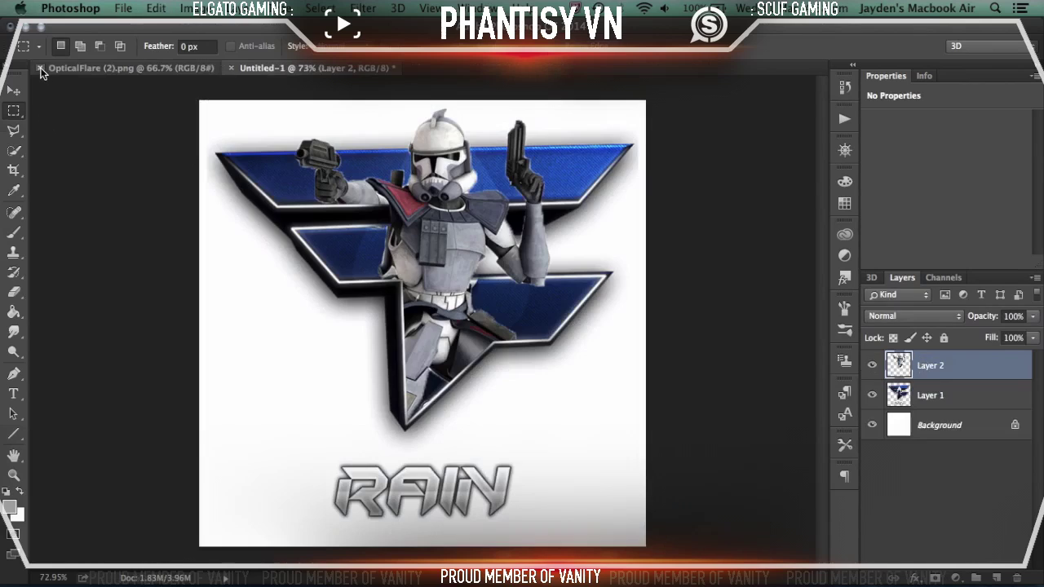
pyautogui.press('super+v')
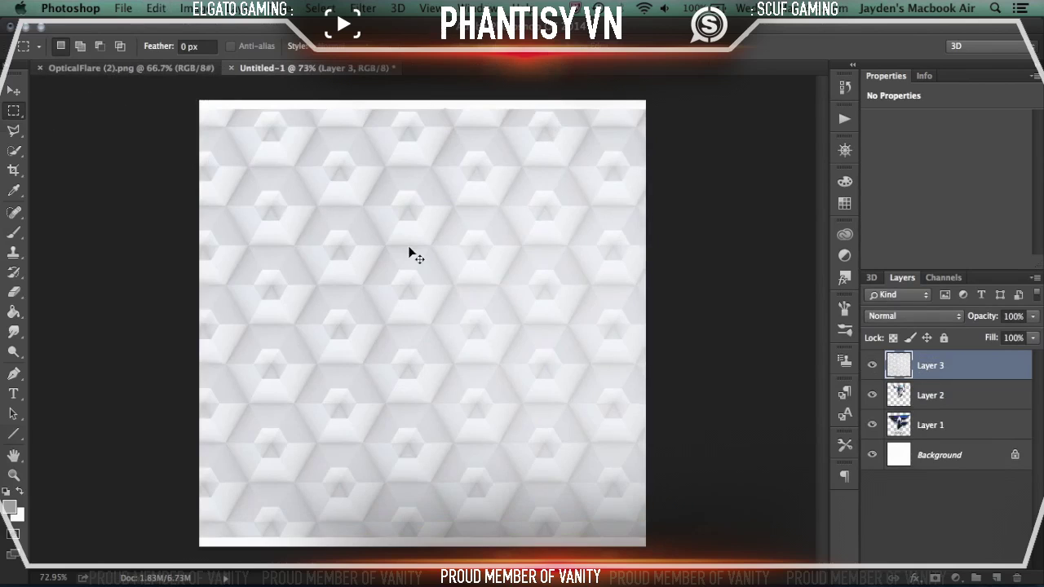
# Scale the hexagon pattern down and move it over the upper part of the canvas
pyautogui.press('super+t')
pyautogui.moveTo(199, 109); pyautogui.dragTo(340, 198)
pyautogui.press('Return')
pyautogui.moveTo(541, 373); pyautogui.dragTo(423, 275)
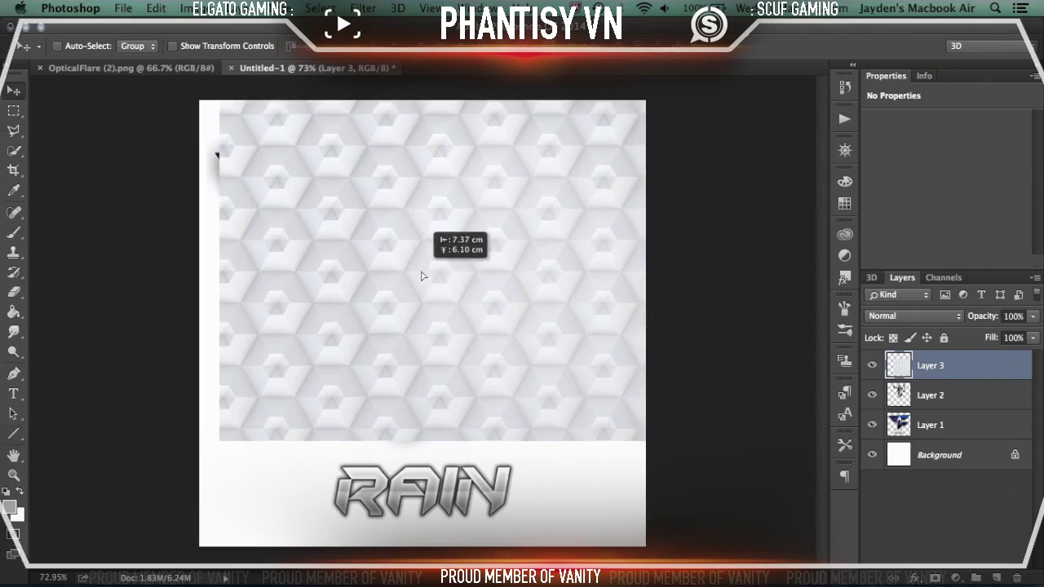
# Set the hexagon pattern layer's opacity to 54% and shift it slightly downward over the logo
pyautogui.click(1032, 316)
pyautogui.moveTo(1035, 333); pyautogui.dragTo(1000, 335)
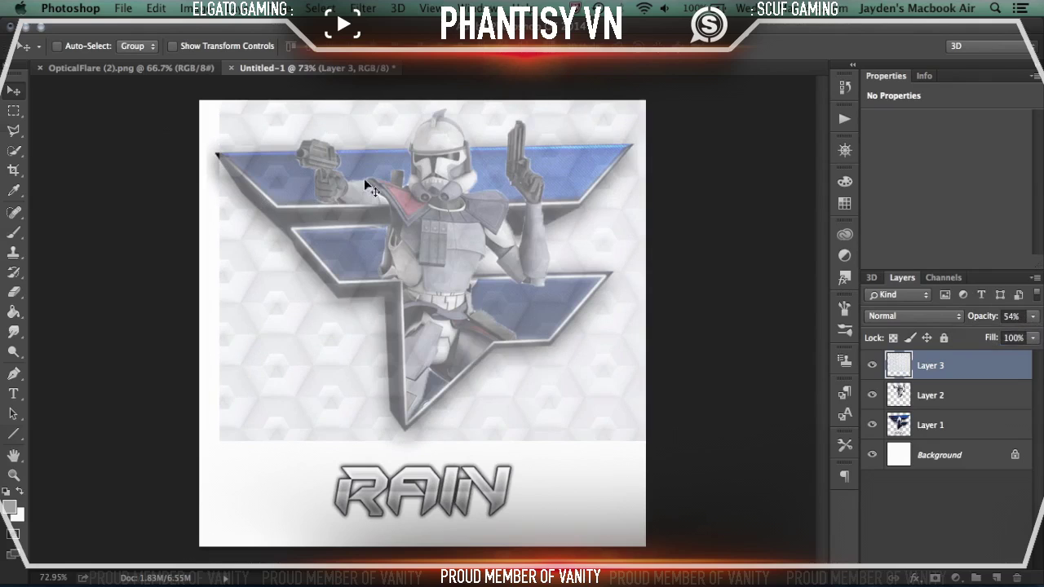
pyautogui.moveTo(456, 176); pyautogui.dragTo(458, 185)
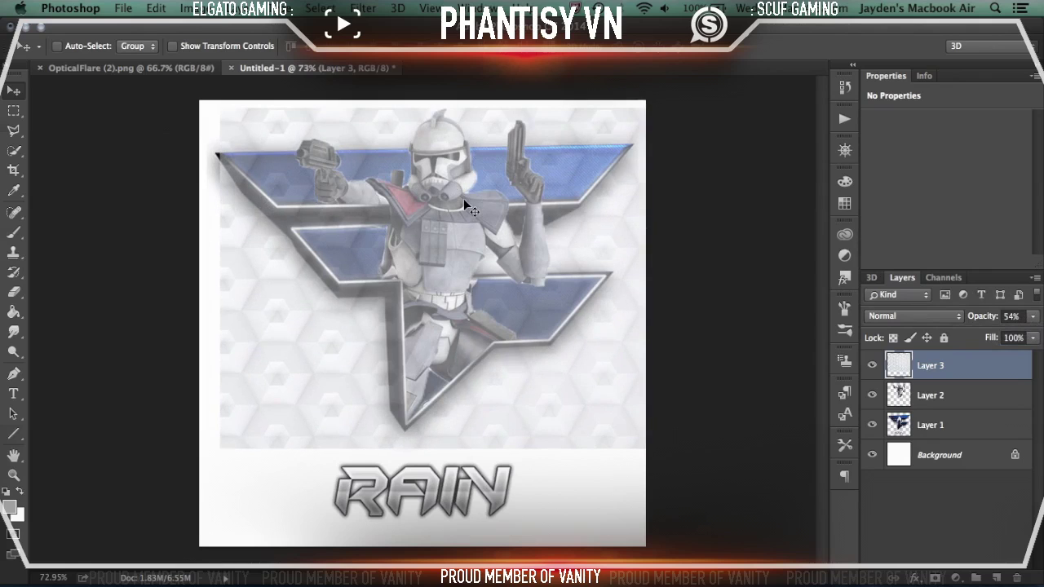
pyautogui.press('super+plus')
pyautogui.scroll(2, 464, 198)
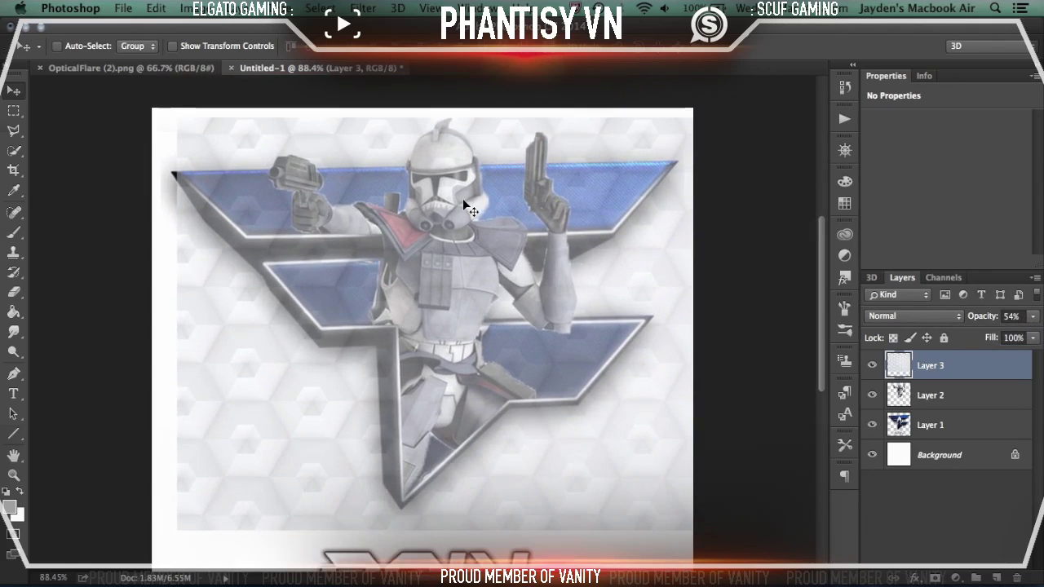
pyautogui.scroll(2, 458, 199)
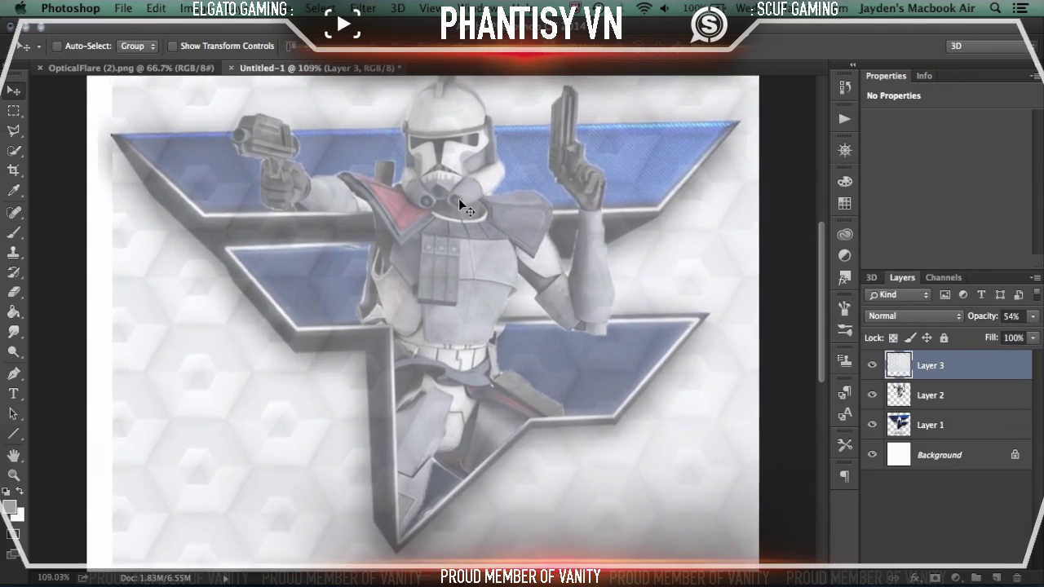
# Start a Polygonal Lasso outline from the logo's upper-left inner corner, around the black gap, to the middle bar's inner-left corner
pyautogui.click(14, 130)
pyautogui.scroll(4, 206, 188)
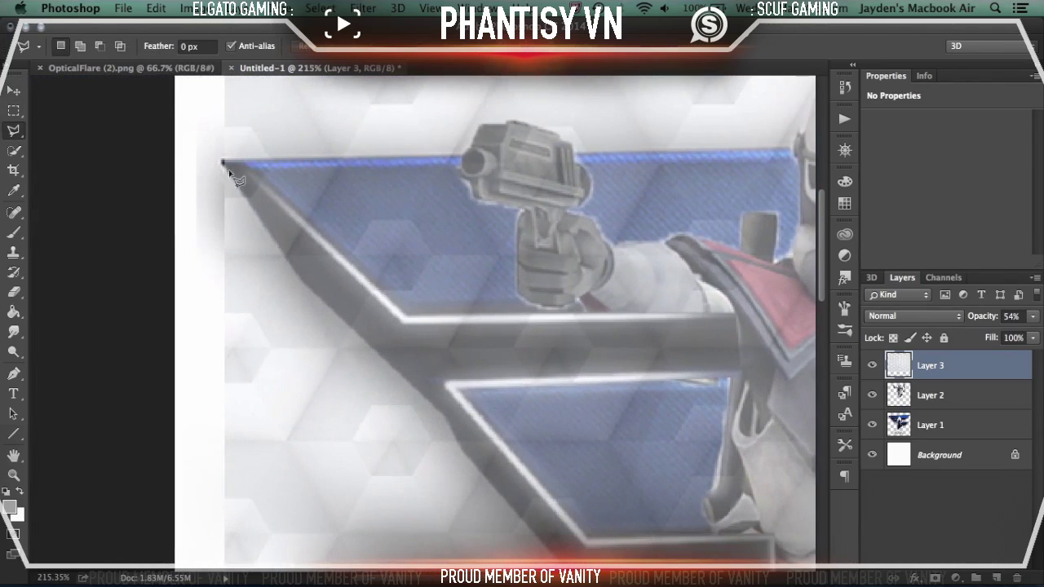
pyautogui.click(406, 317)
pyautogui.hscroll(5, 412, 317)
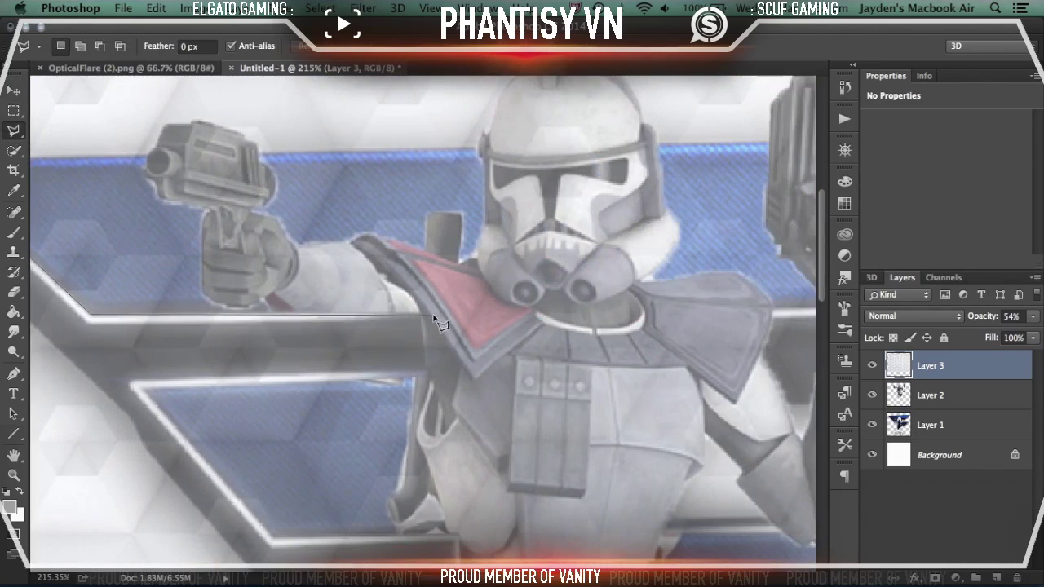
pyautogui.click(437, 314)
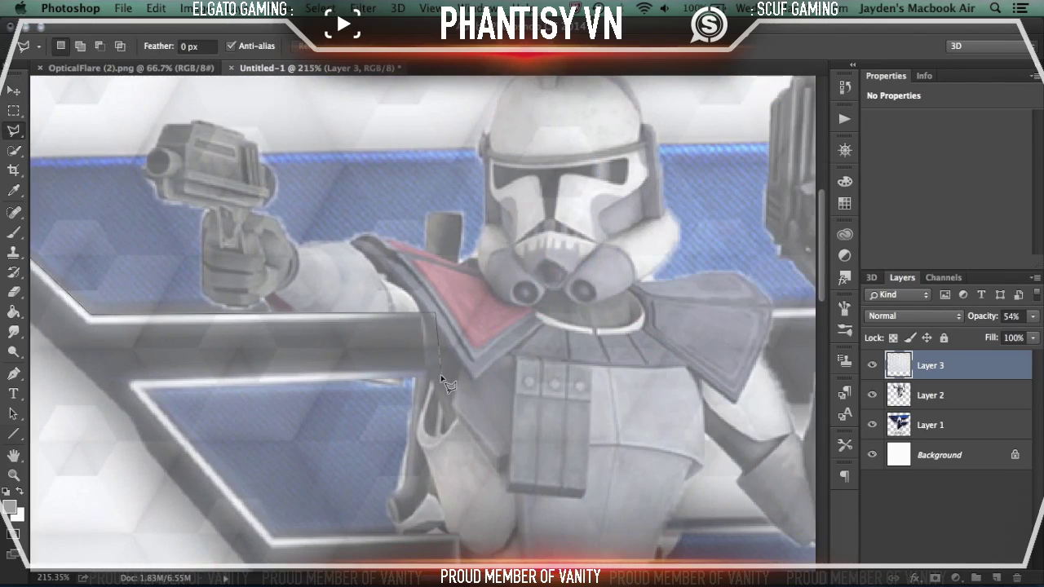
pyautogui.click(440, 376)
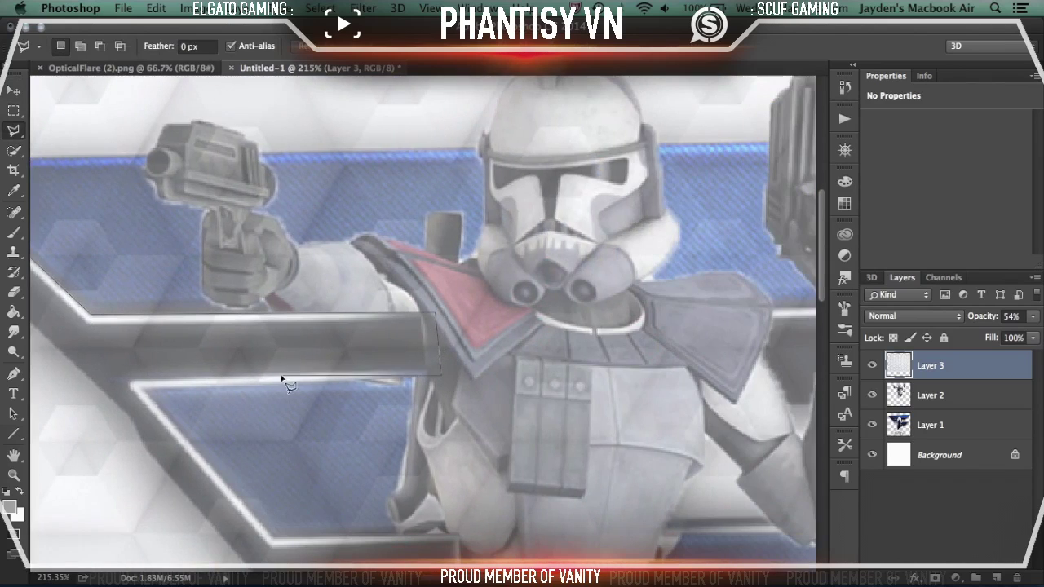
pyautogui.click(138, 389)
pyautogui.scroll(-5, 142, 392)
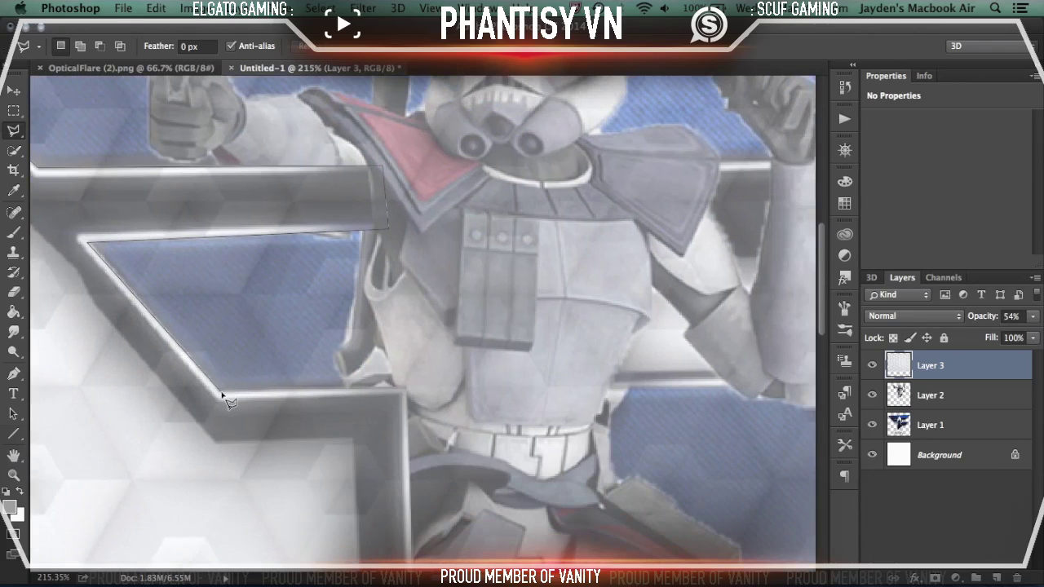
# Continue the lasso outline under the middle bar, down the stem to its tip, and up the diagonal to the lower bar
pyautogui.click(410, 394)
pyautogui.scroll(-10, 412, 394)
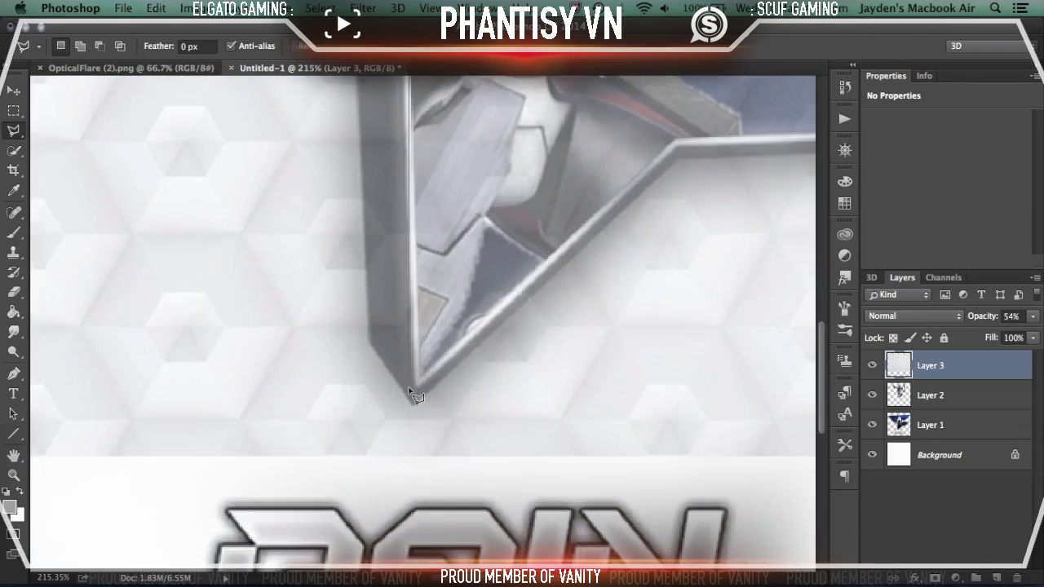
pyautogui.click(421, 378)
pyautogui.scroll(4, 420, 377)
pyautogui.hscroll(4, 420, 378)
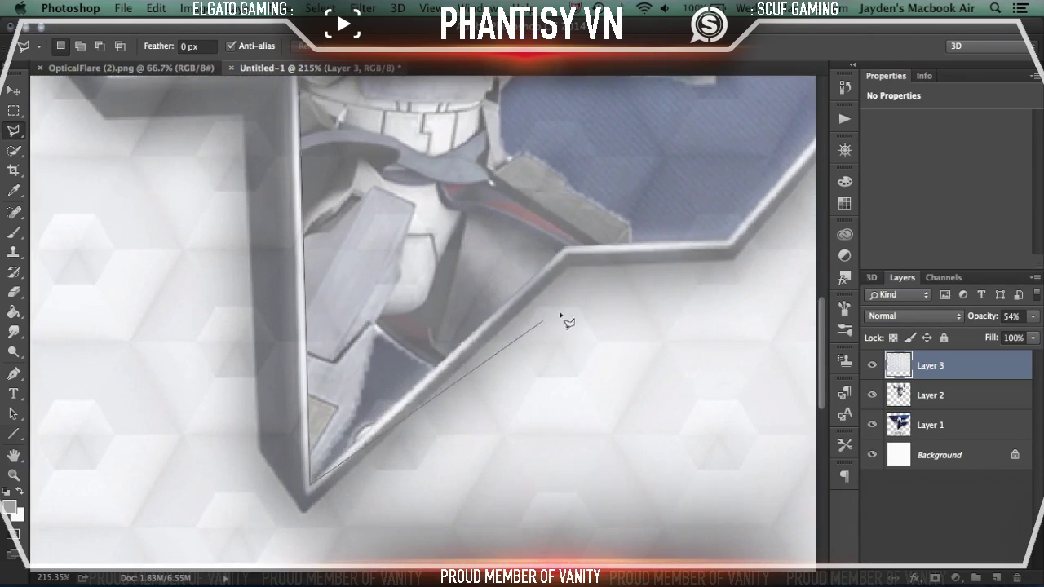
pyautogui.click(561, 250)
pyautogui.hscroll(5, 563, 247)
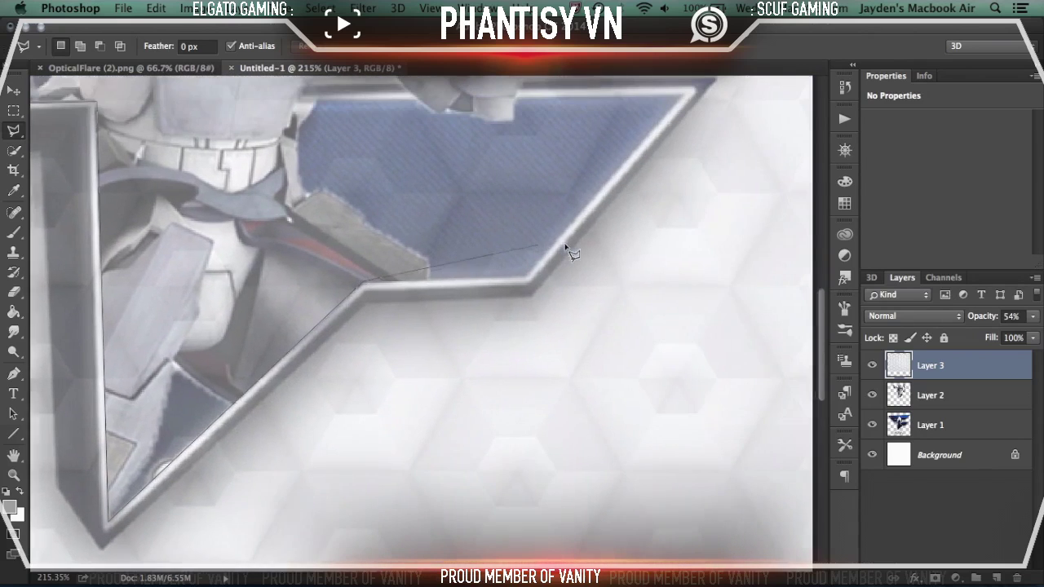
# Complete the lasso outline around the lower bar, the right-hand gap and the top bar, closing it at the starting corner
pyautogui.hscroll(1, 566, 244)
pyautogui.click(519, 278)
pyautogui.scroll(1, 519, 279)
pyautogui.hscroll(1, 519, 279)
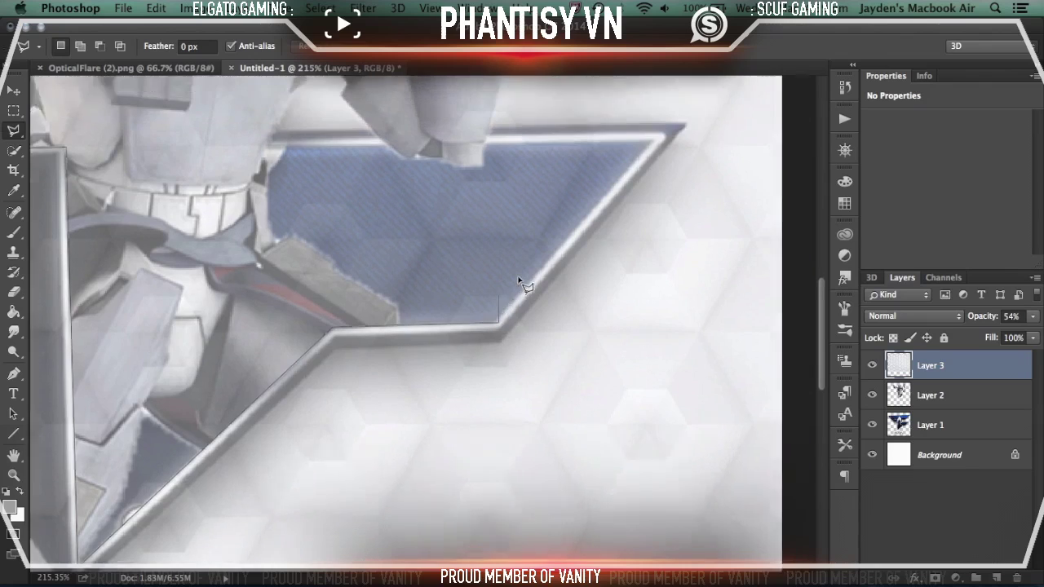
pyautogui.scroll(3, 518, 279)
pyautogui.hscroll(2, 518, 279)
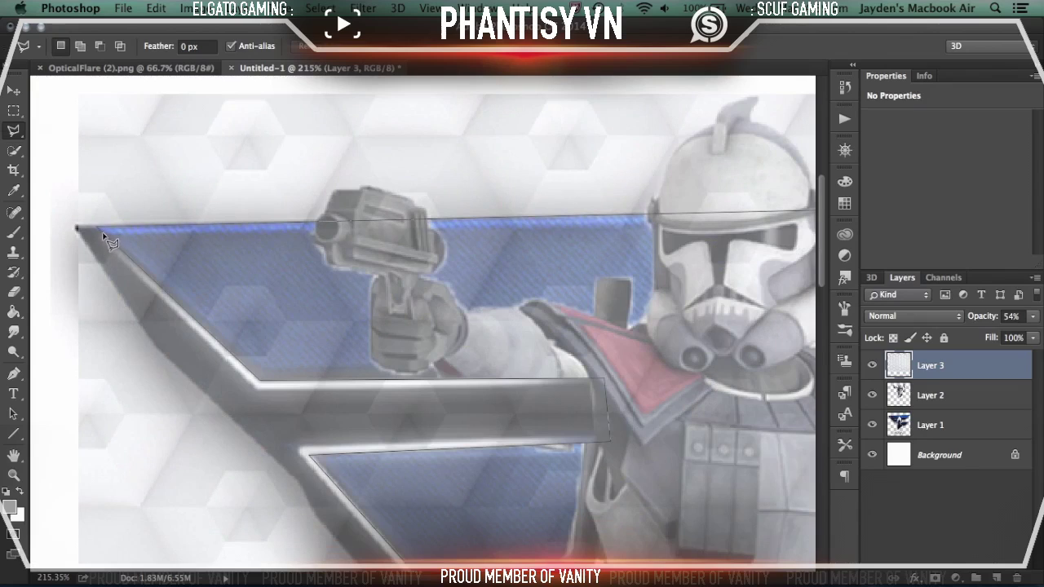
pyautogui.click(103, 234)
pyautogui.scroll(-5, 326, 226)
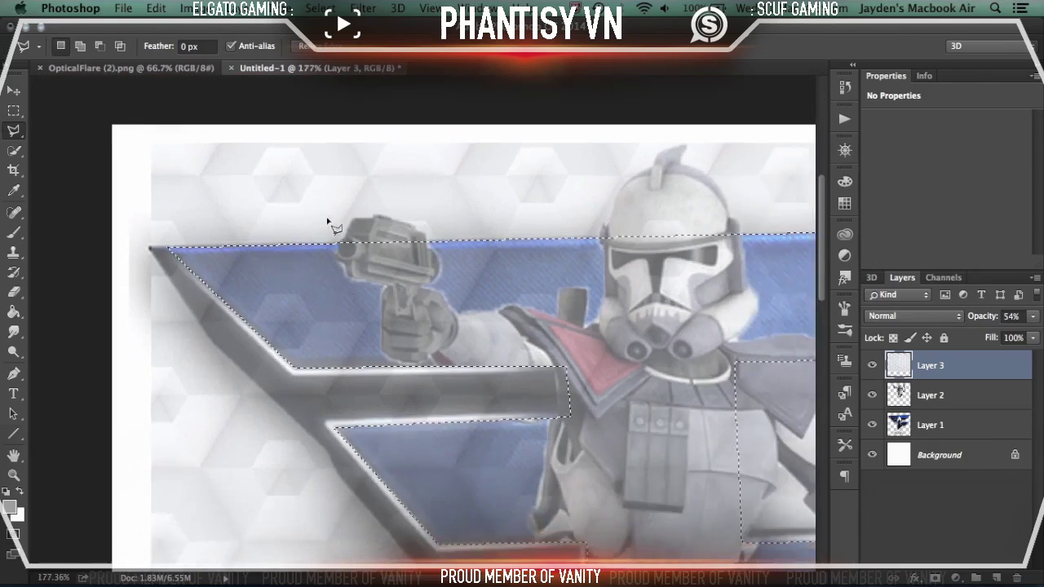
# Copy the selected pattern area to its own layer and delete the full hexagon pattern layer
pyautogui.hotkey('ctrl', 'j')
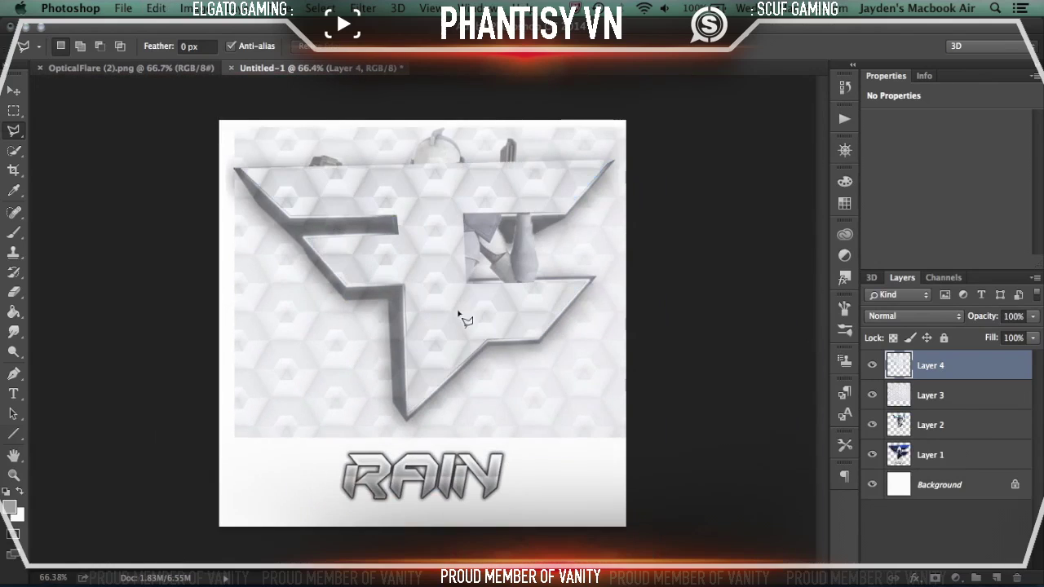
pyautogui.click(961, 398)
pyautogui.press('Delete')
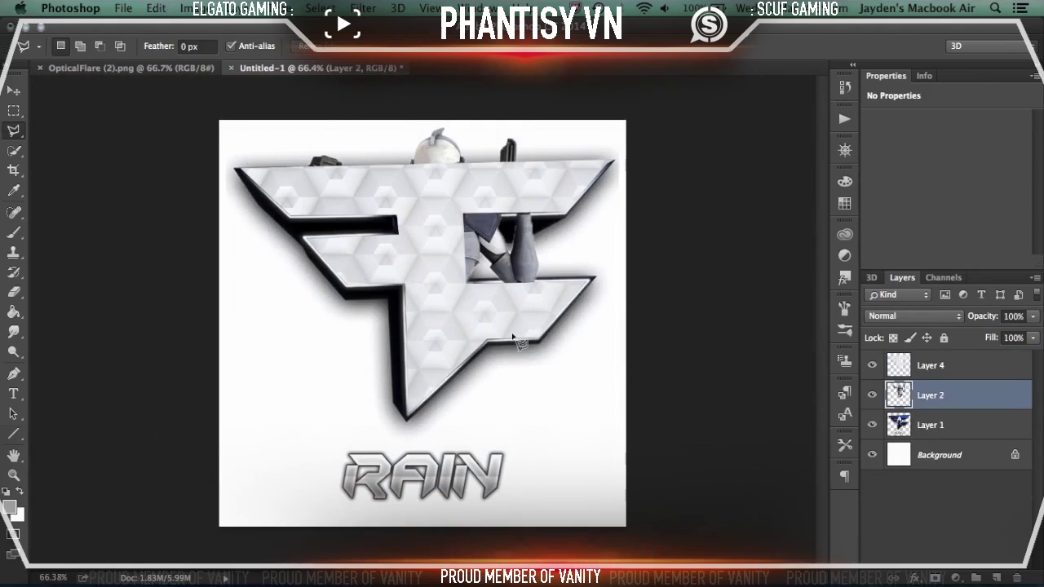
# Place the trimmed hexagon pattern layer beneath the trooper layer and check its fit inside the logo
pyautogui.press('v')
pyautogui.moveTo(956, 366)
pyautogui.mouseDown()
pyautogui.moveTo(963, 426)
pyautogui.moveTo(964, 415)
pyautogui.mouseUp()
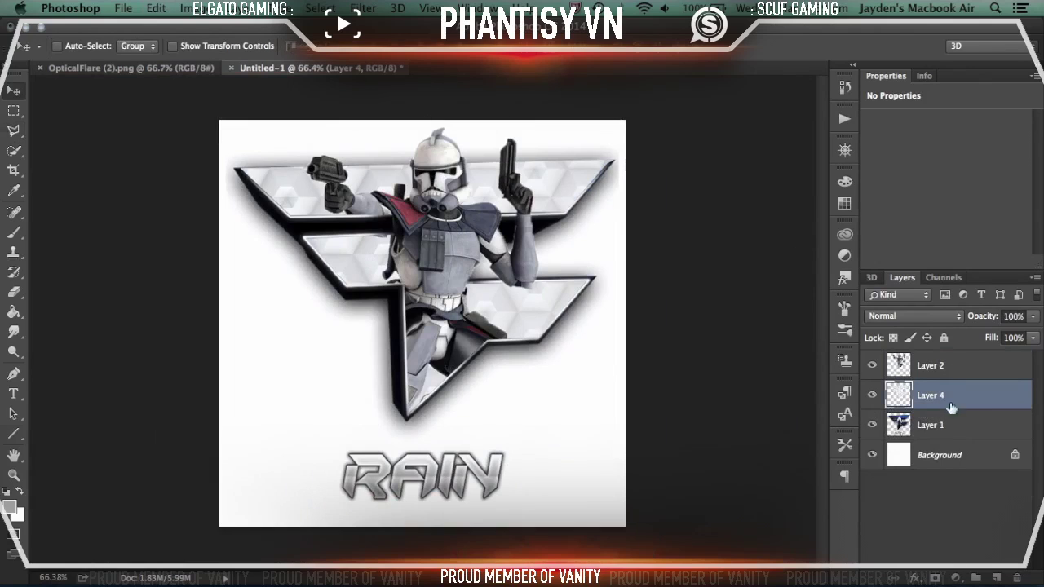
pyautogui.moveTo(572, 248); pyautogui.dragTo(618, 224)
pyautogui.press('super+z')
pyautogui.scroll(5, 618, 217)
pyautogui.scroll(-3, 619, 223)
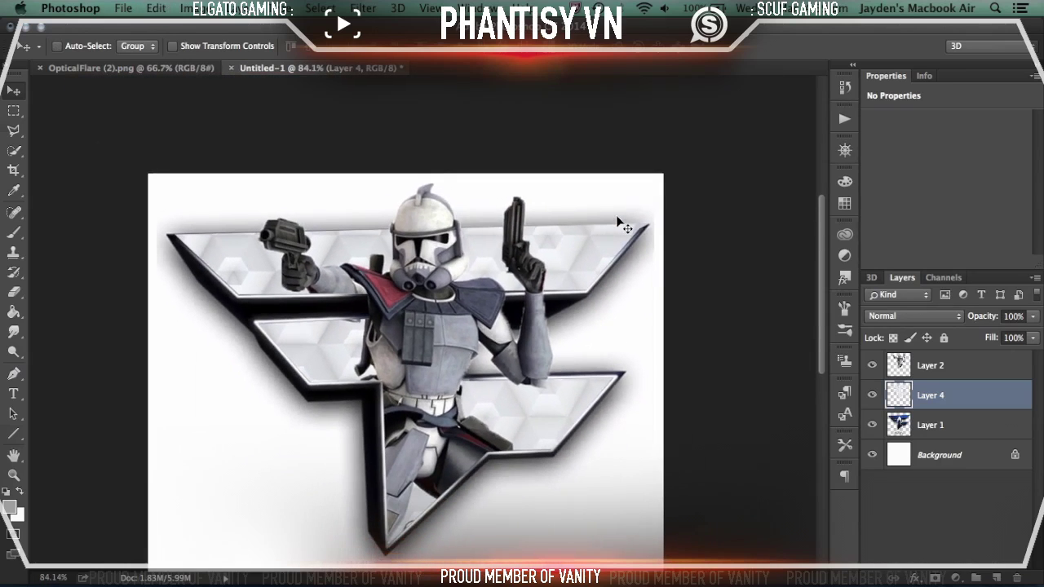
pyautogui.scroll(-2, 546, 343)
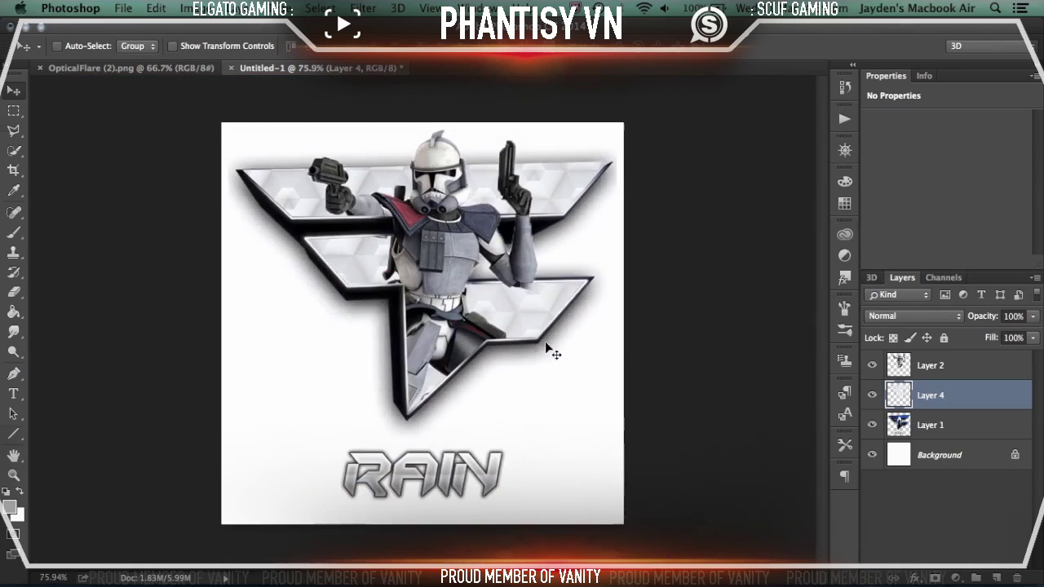
pyautogui.scroll(3, 545, 341)
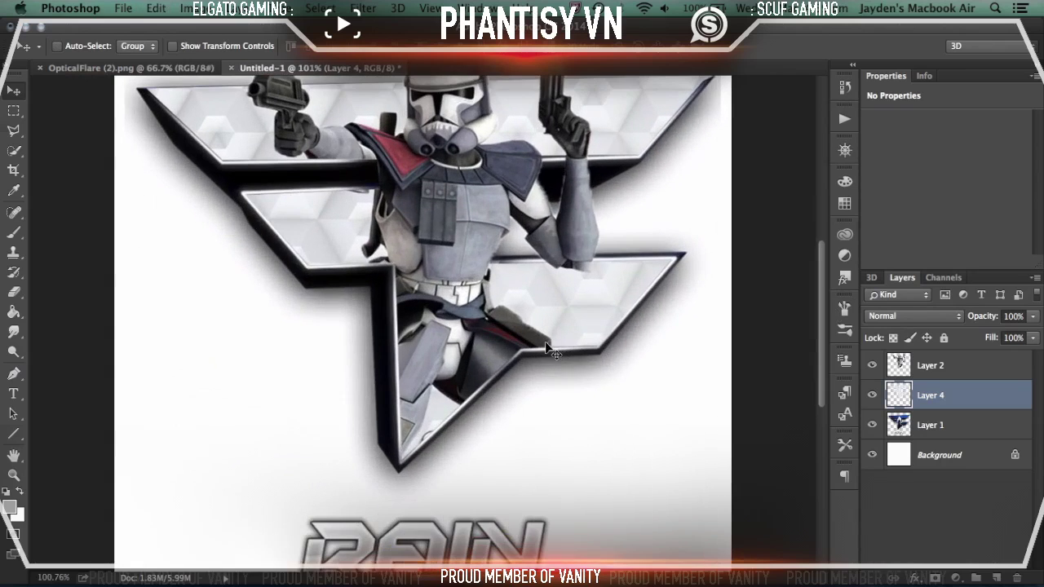
# Hide the pattern layer to examine the logo's white inner edges up close, and show the layer again
pyautogui.click(872, 395)
pyautogui.scroll(4, 579, 367)
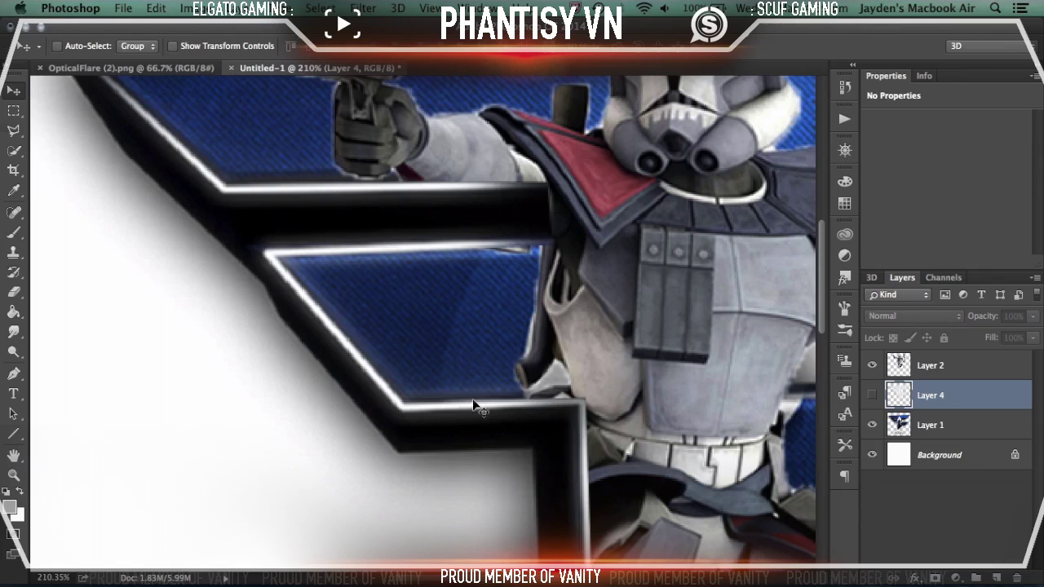
pyautogui.scroll(-3, 351, 330)
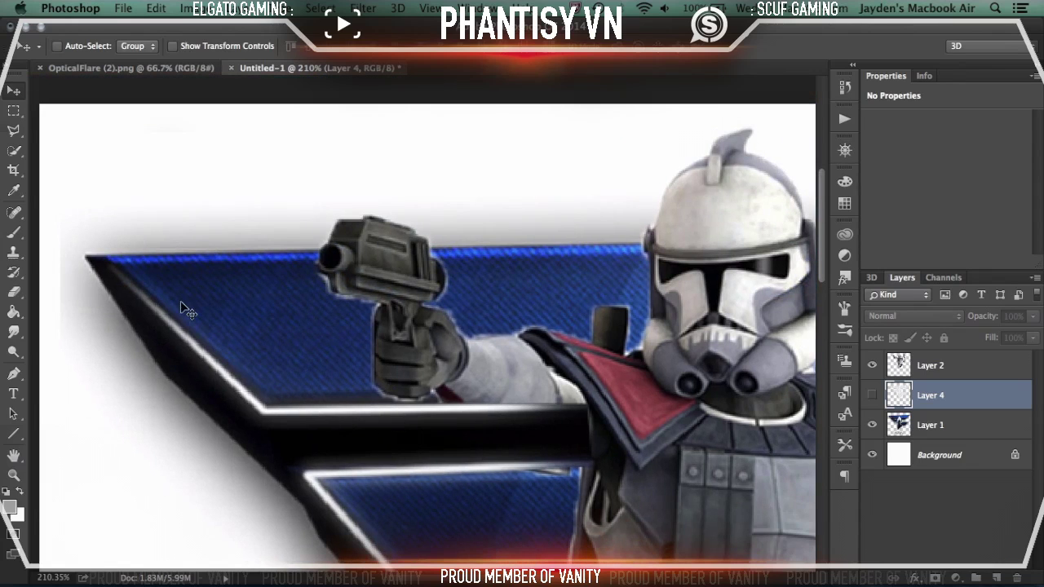
pyautogui.scroll(5, 250, 360)
pyautogui.moveTo(279, 347); pyautogui.dragTo(355, 293)
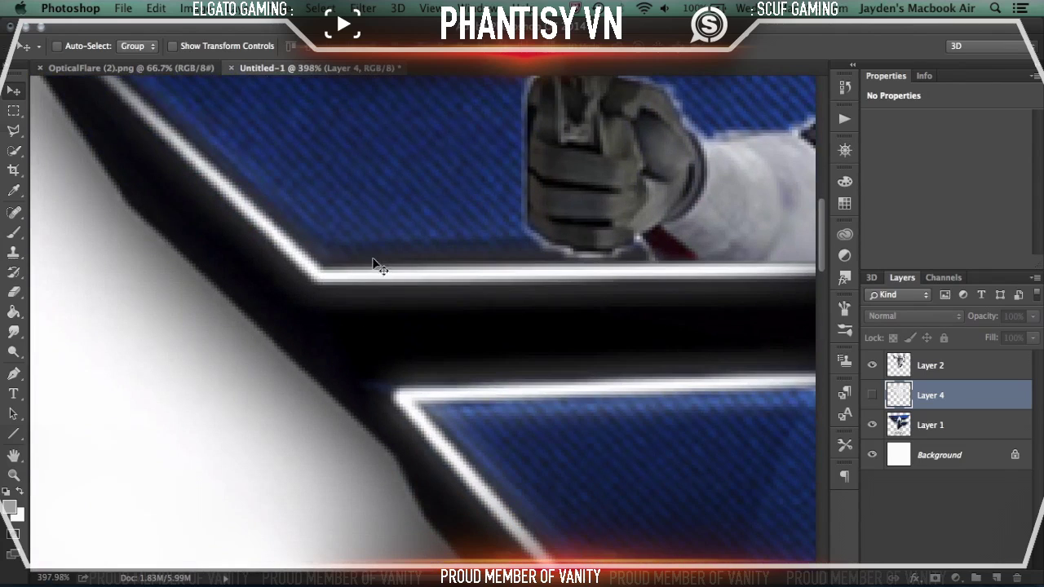
pyautogui.scroll(-10, 460, 235)
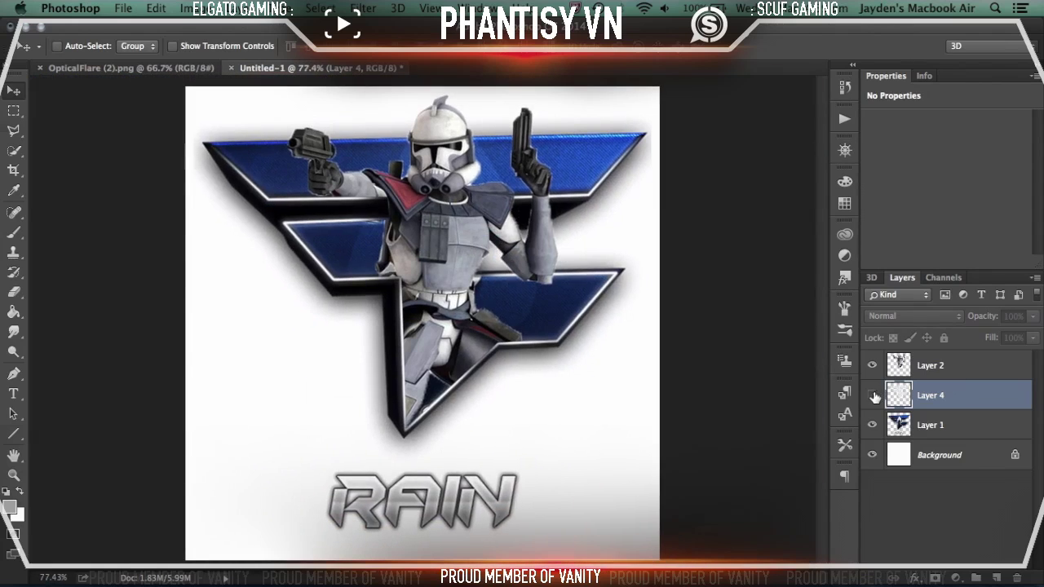
pyautogui.click(873, 396)
# Add a Bevel & Emboss effect to the trimmed pattern layer using Inner Bevel, Smooth, 100% depth and 5 px size
pyautogui.doubleClick(970, 394)
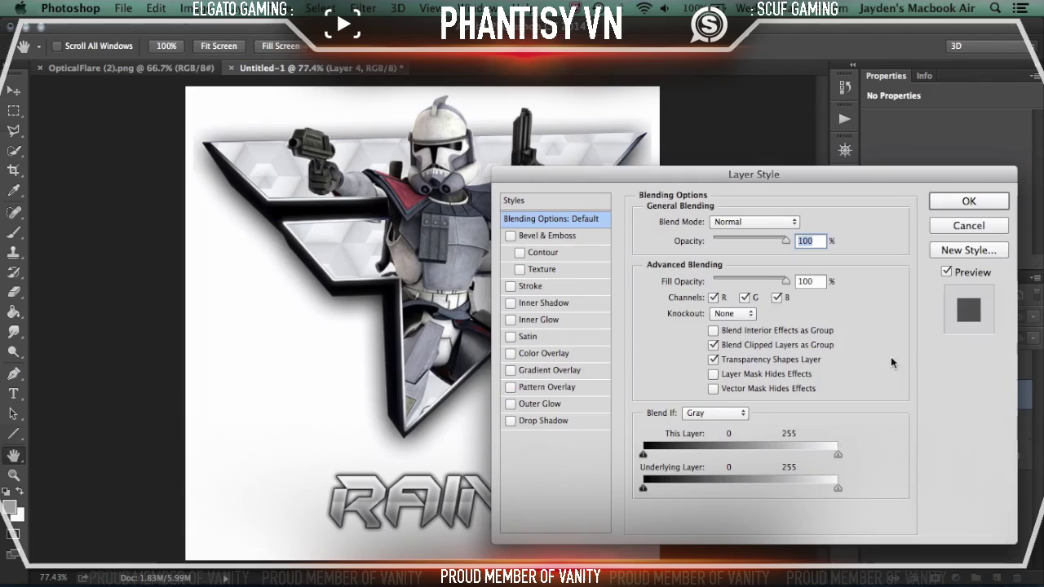
pyautogui.click(585, 238)
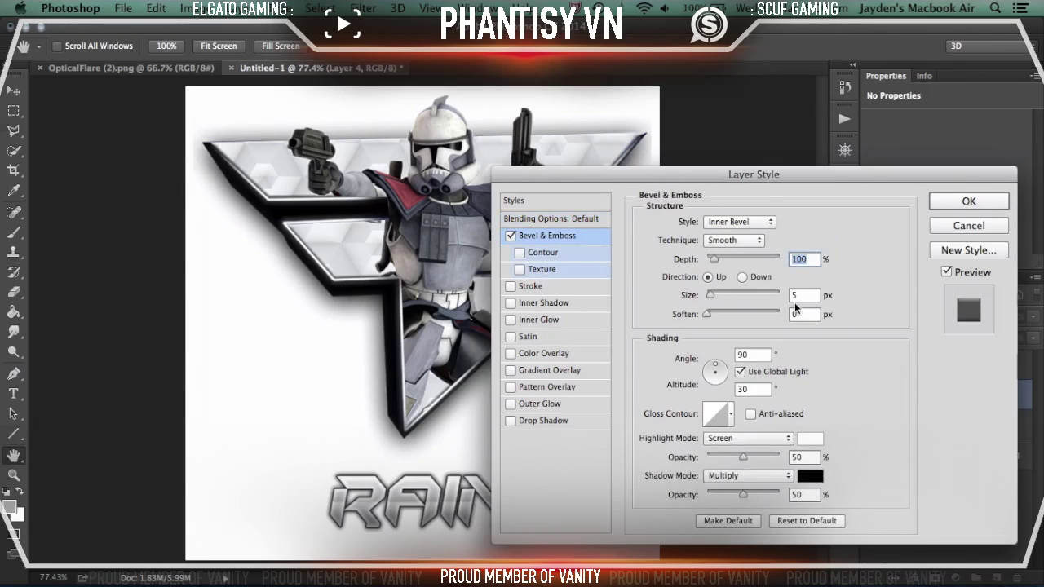
pyautogui.press('Return')
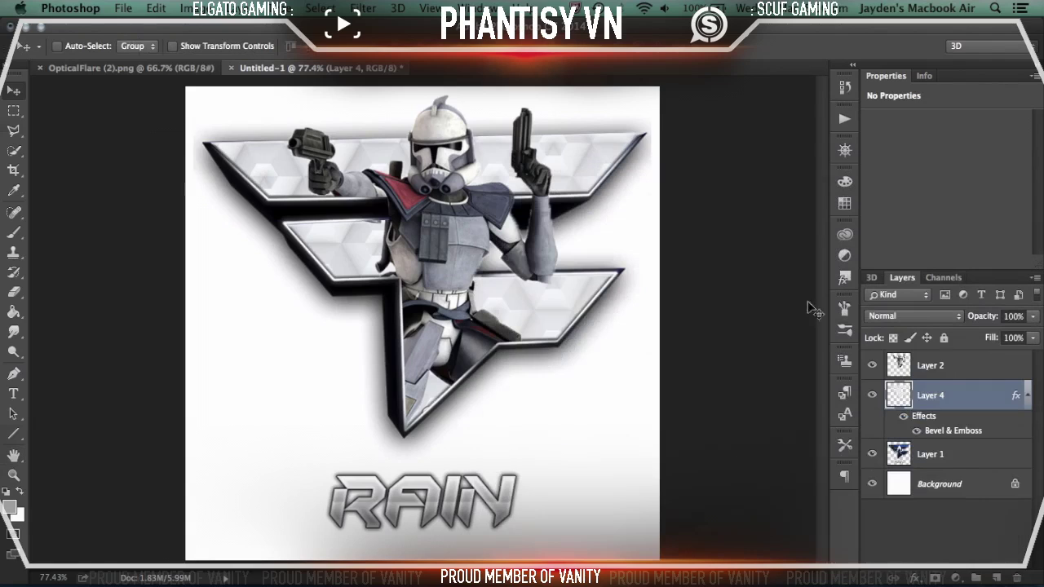
# Compare the logo with and without the Bevel & Emboss effect, and view the picture at a smaller scale
pyautogui.click(917, 431)
pyautogui.click(917, 430)
pyautogui.click(917, 430)
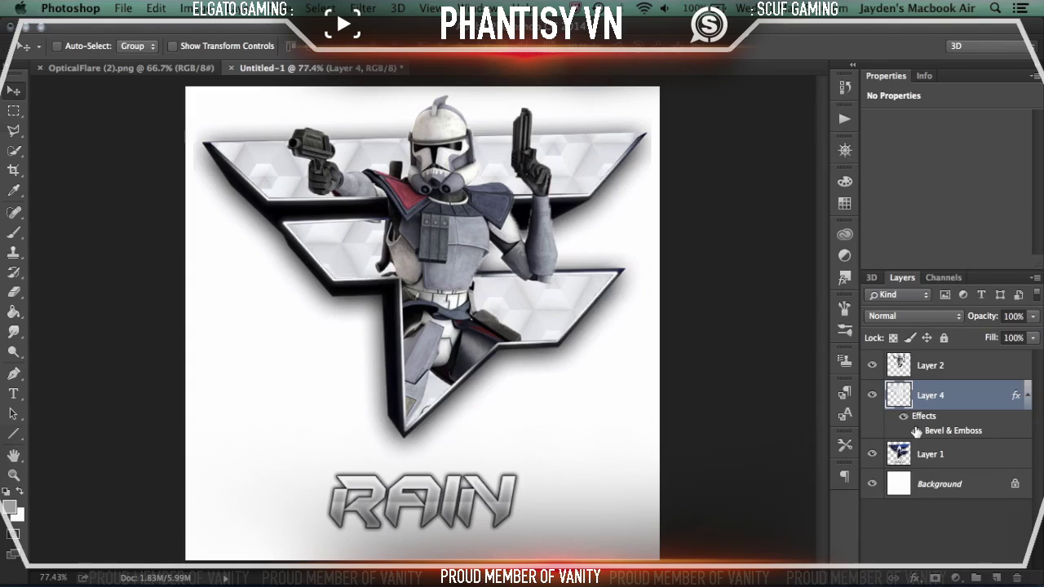
pyautogui.click(917, 431)
pyautogui.scroll(-10, 509, 483)
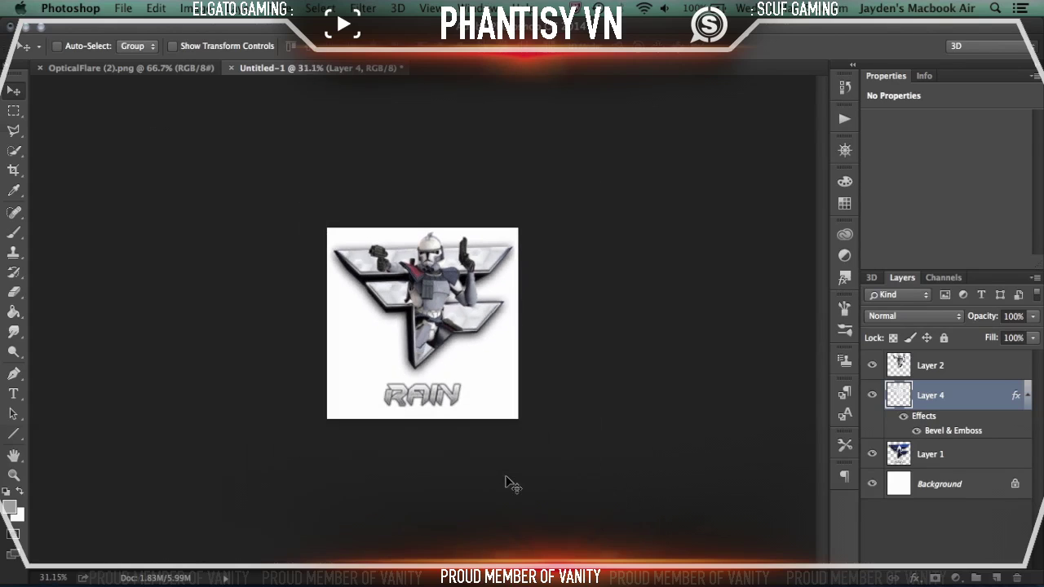
pyautogui.scroll(6, 489, 398)
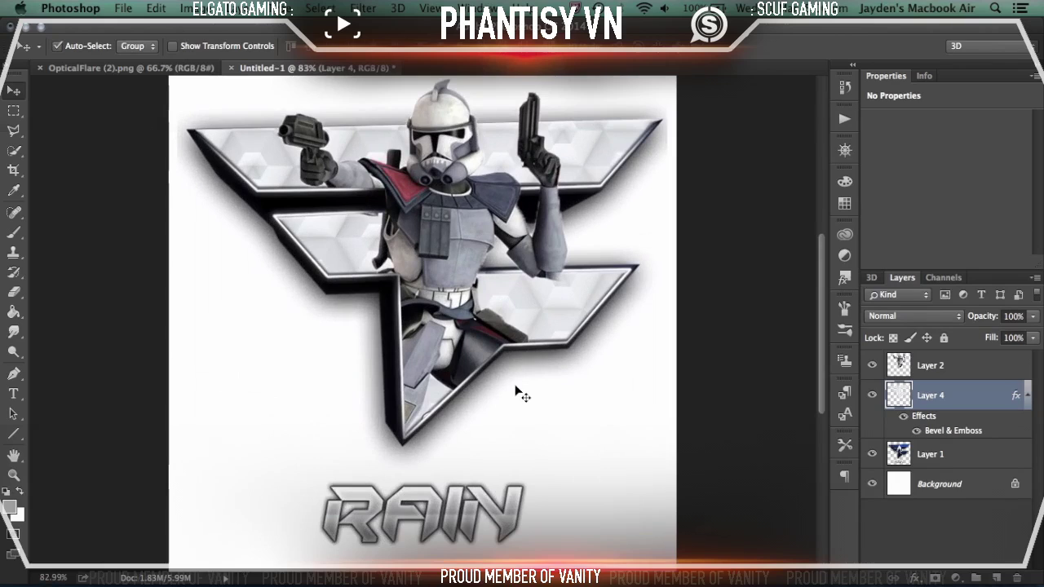
# Duplicate the beveled pattern layer, try Lighten and Color Burn on the copy, and settle on Linear Burn as its blend mode
pyautogui.press('super+j')
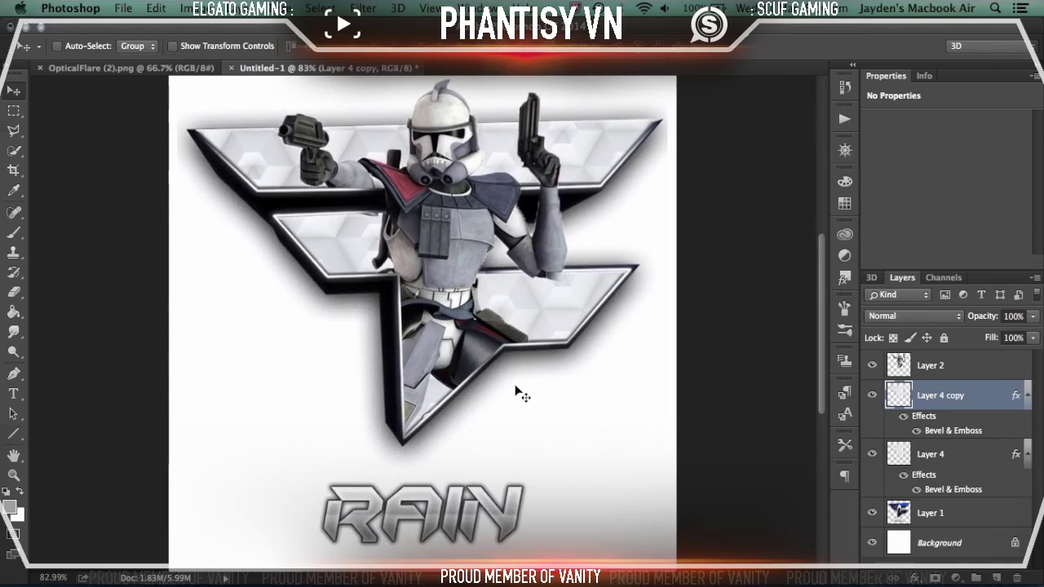
pyautogui.click(900, 316)
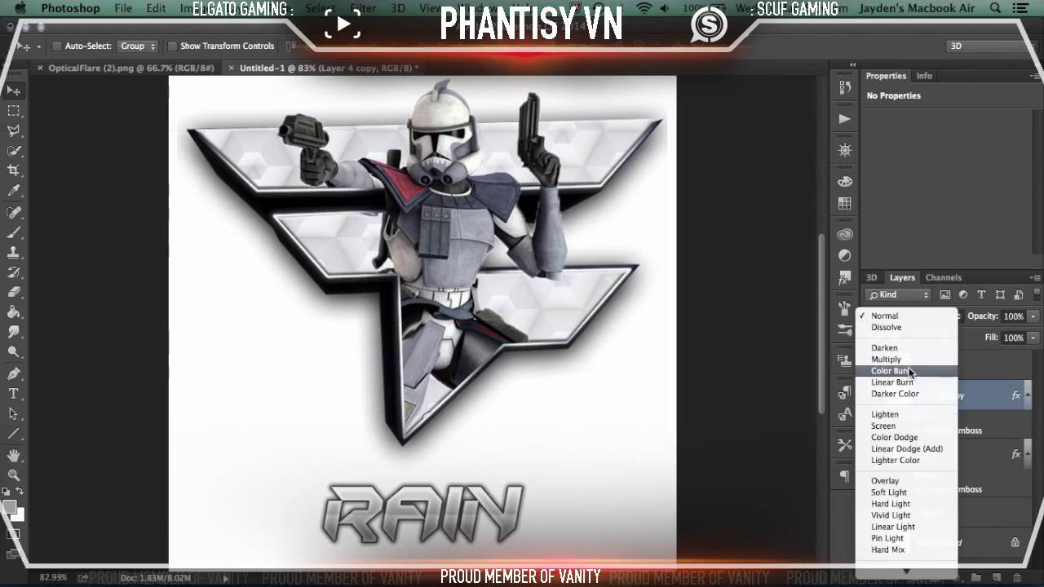
pyautogui.click(908, 415)
pyautogui.click(911, 318)
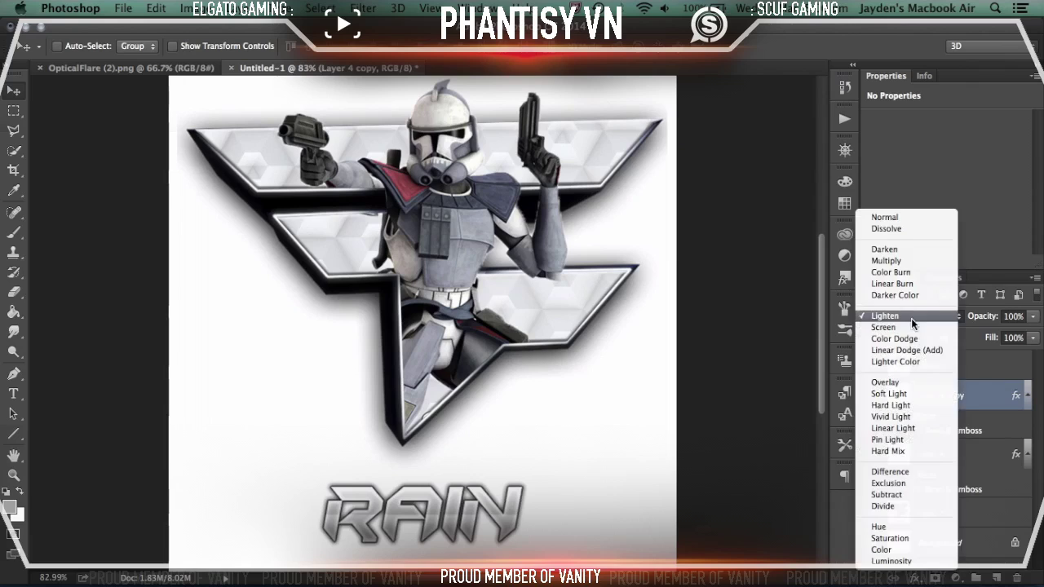
pyautogui.click(906, 272)
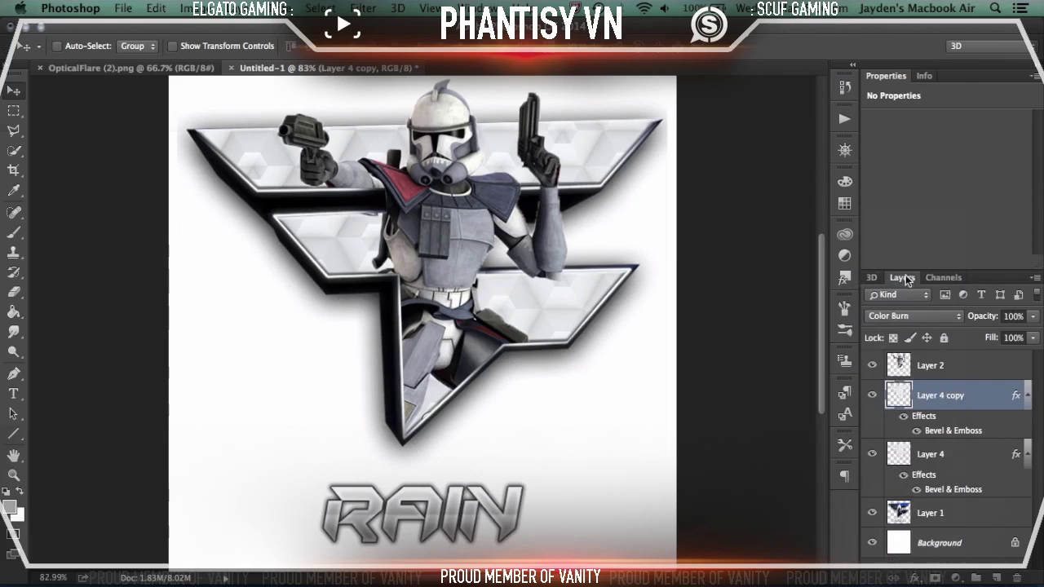
pyautogui.click(907, 318)
pyautogui.click(915, 328)
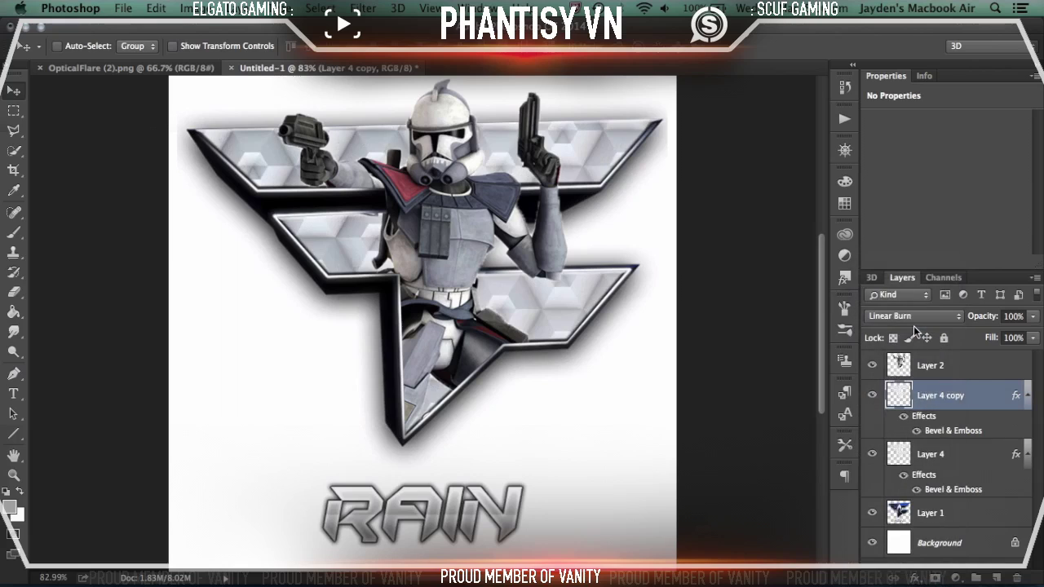
pyautogui.scroll(-2, 741, 300)
pyautogui.scroll(2, 740, 300)
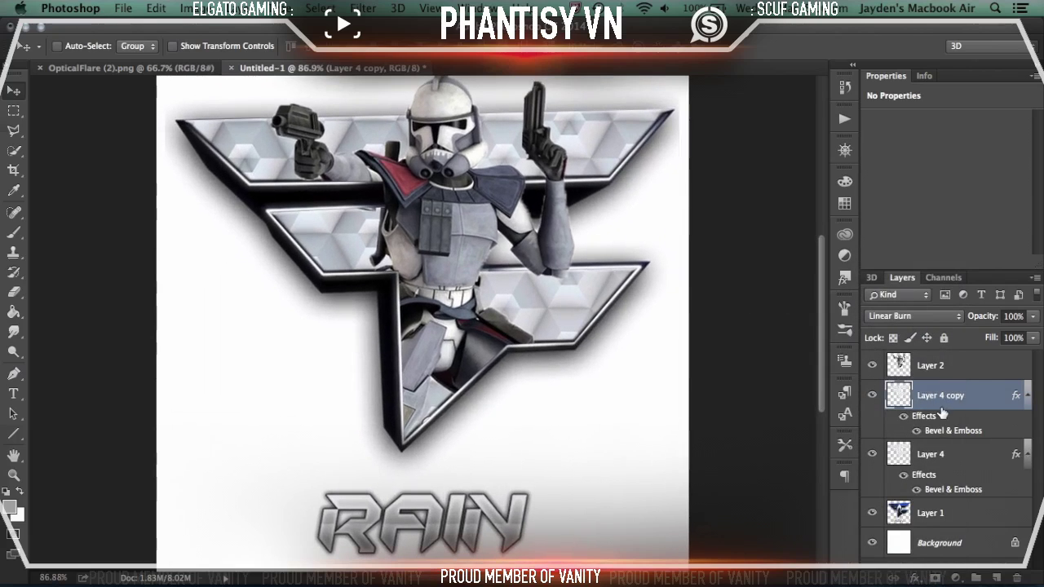
pyautogui.click(951, 465)
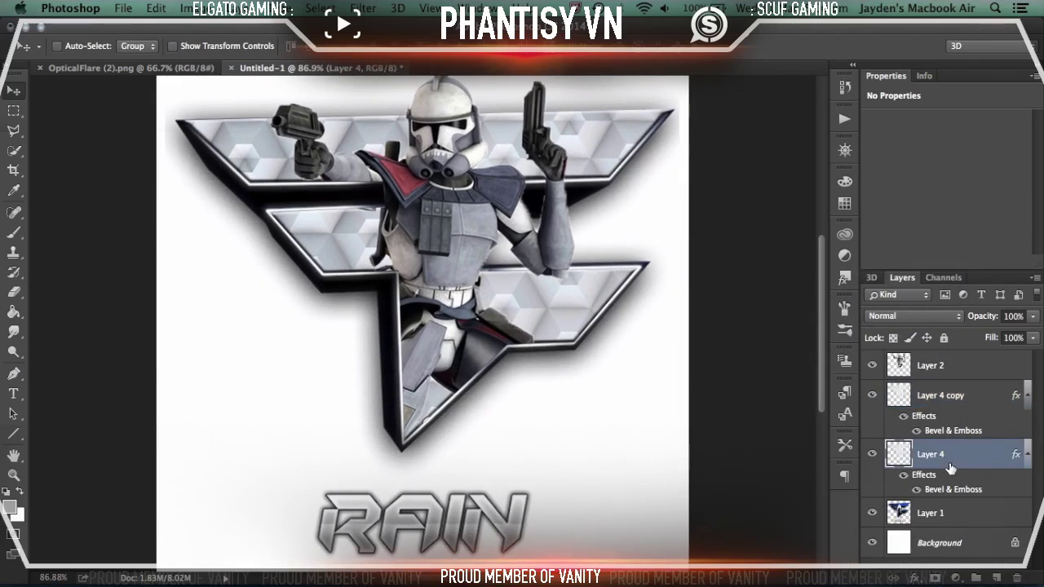
pyautogui.click(973, 401)
pyautogui.scroll(-3, 561, 230)
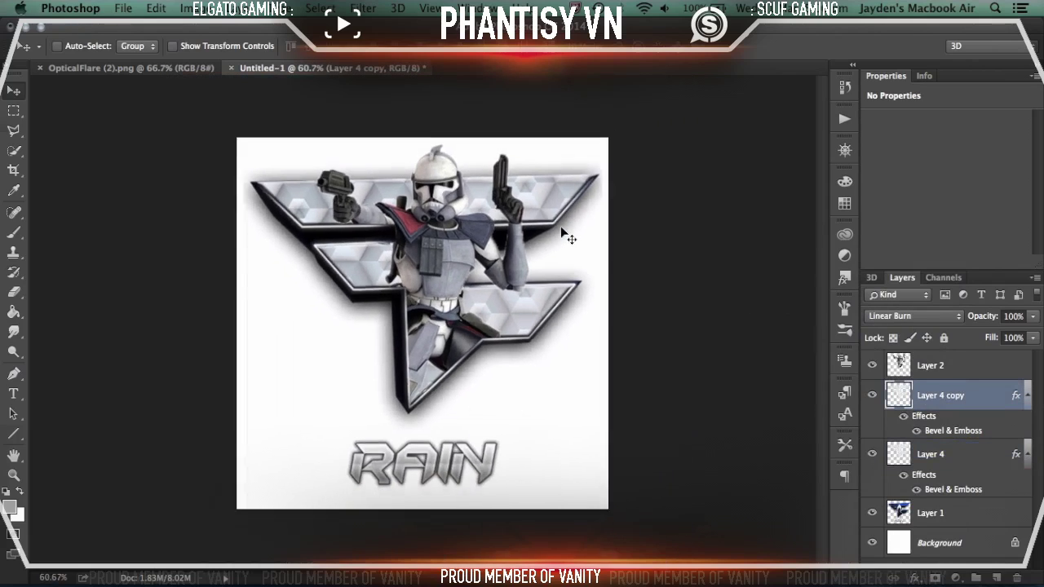
pyautogui.scroll(-1, 565, 234)
pyautogui.scroll(2, 564, 235)
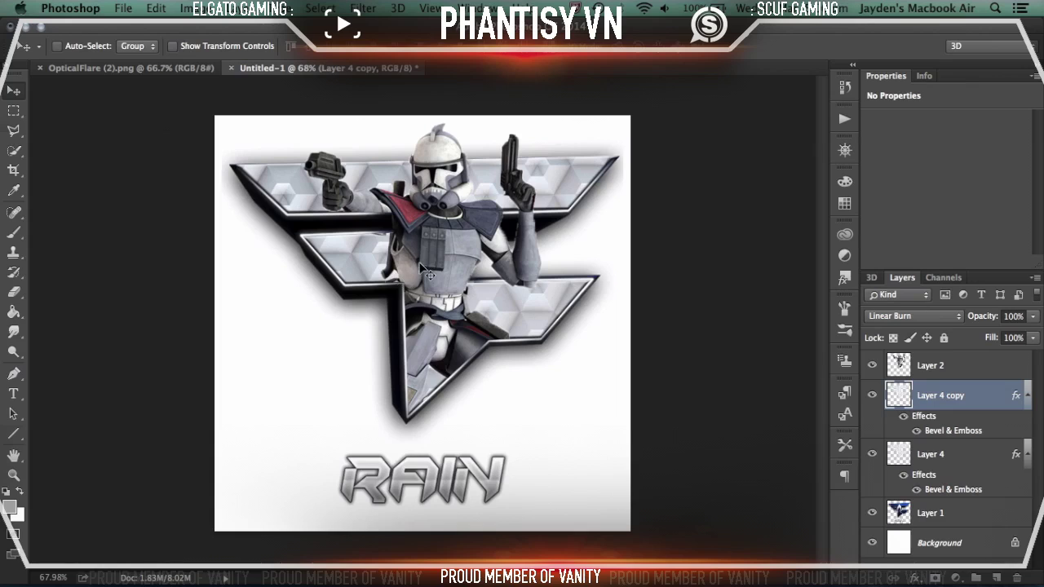
pyautogui.scroll(2, 421, 269)
pyautogui.scroll(-3, 421, 270)
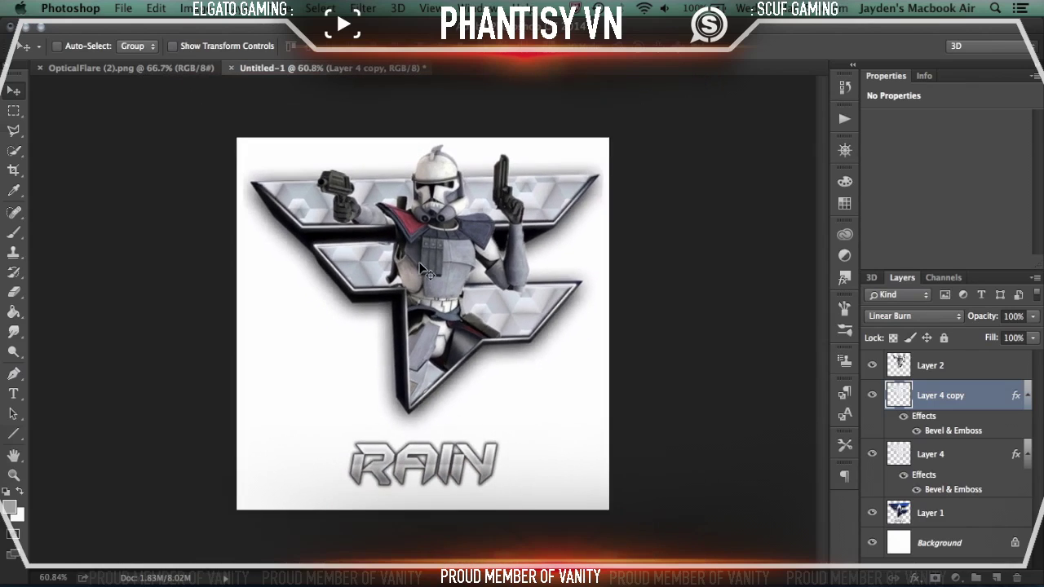
pyautogui.scroll(2, 420, 269)
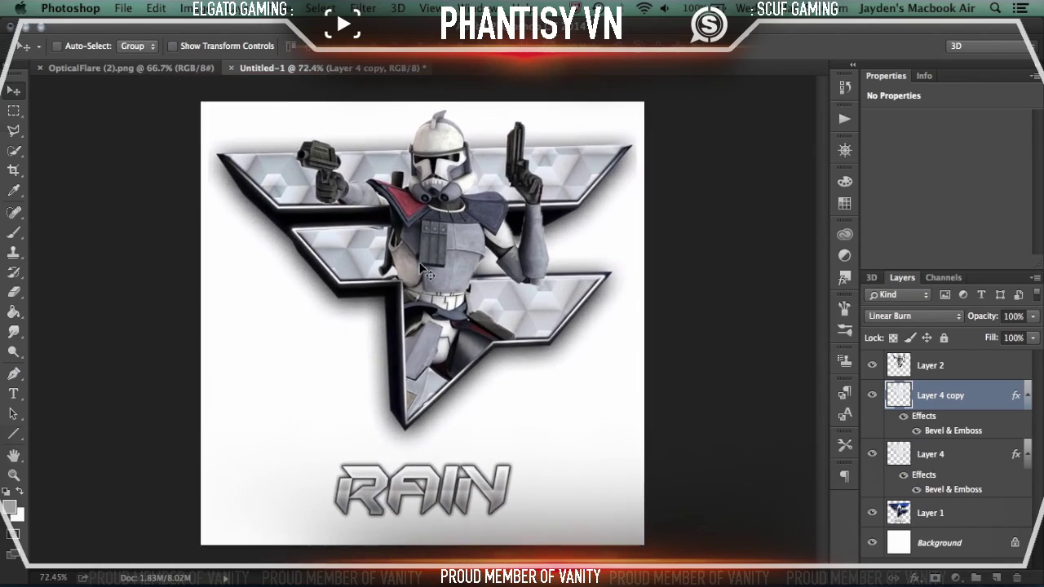
# Copy the whole OpticalFlare (2).png image, close that document and paste the flare into the profile picture
pyautogui.click(167, 67)
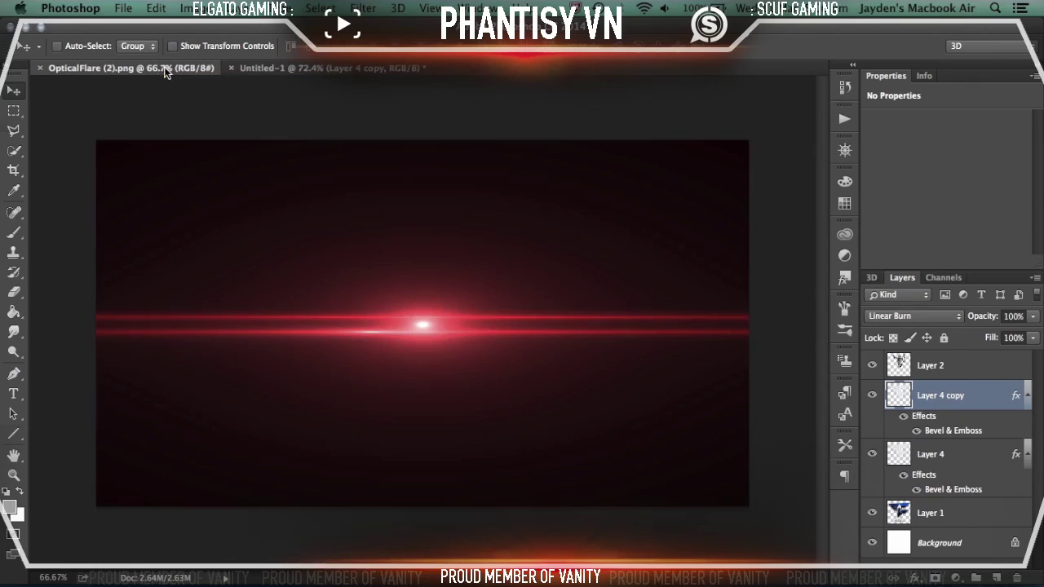
pyautogui.click(12, 114)
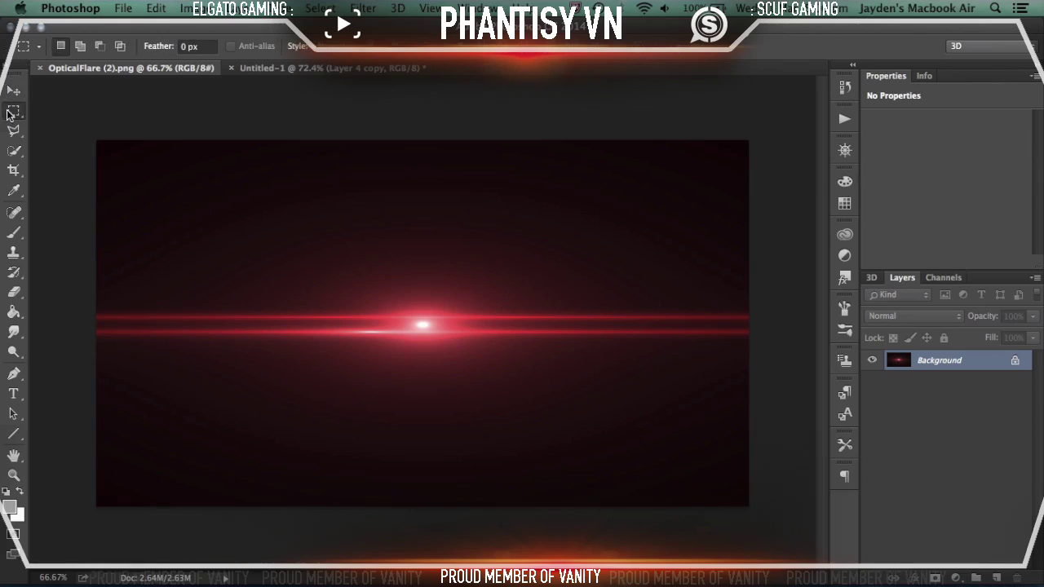
pyautogui.moveTo(64, 119); pyautogui.dragTo(791, 524)
pyautogui.press('super+c')
pyautogui.click(40, 68)
pyautogui.press('super+v')
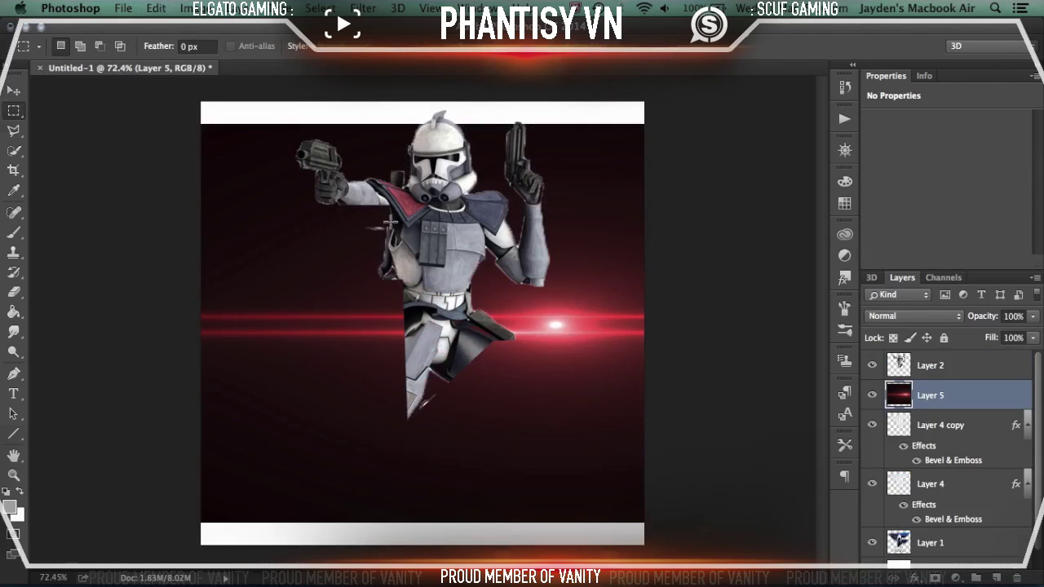
# Scale down the pasted red flare, place its layer above the trooper and shift it over the logo
pyautogui.press('super+t')
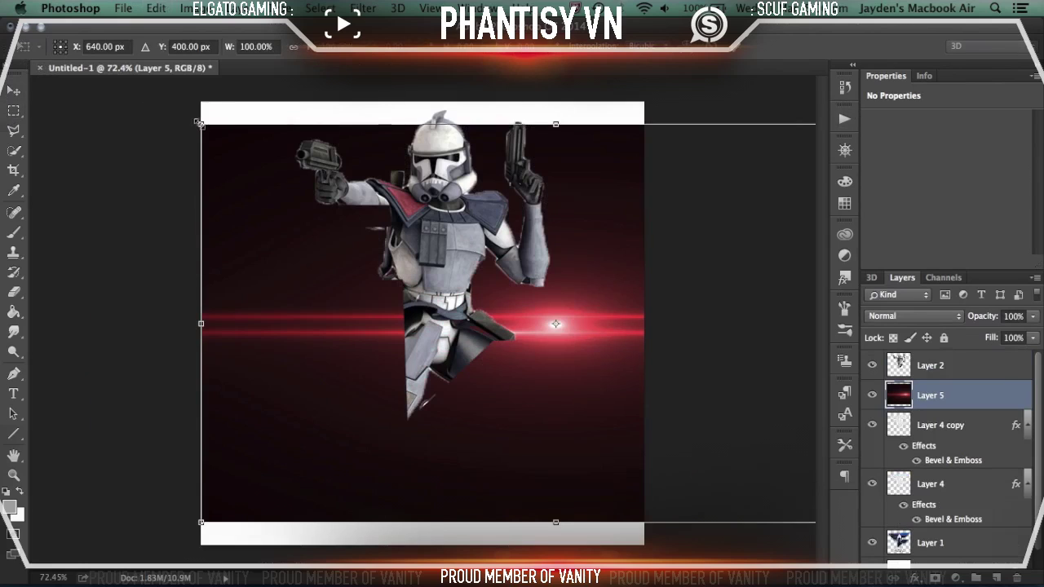
pyautogui.moveTo(201, 124); pyautogui.dragTo(487, 285)
pyautogui.press('Return')
pyautogui.moveTo(946, 397); pyautogui.dragTo(946, 359)
pyautogui.press('v')
pyautogui.moveTo(583, 338); pyautogui.dragTo(389, 264)
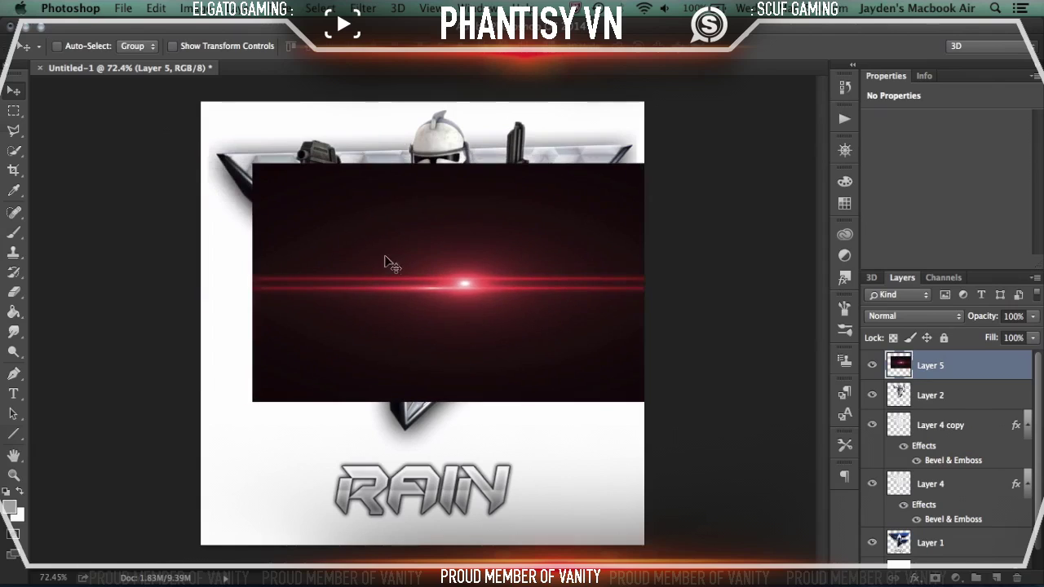
# Set the flare layer's blend mode to Screen, shrink it further and place it on the left corner of the logo's middle bar
pyautogui.click(927, 314)
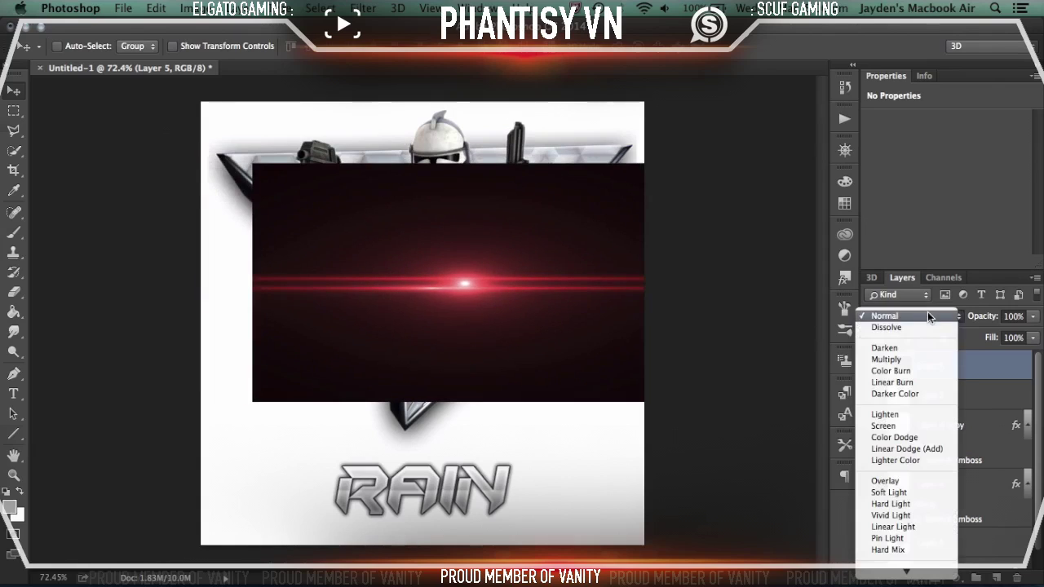
pyautogui.click(912, 423)
pyautogui.moveTo(569, 333); pyautogui.dragTo(512, 309)
pyautogui.press('super+t')
pyautogui.moveTo(709, 306); pyautogui.dragTo(584, 270)
pyautogui.press('Return')
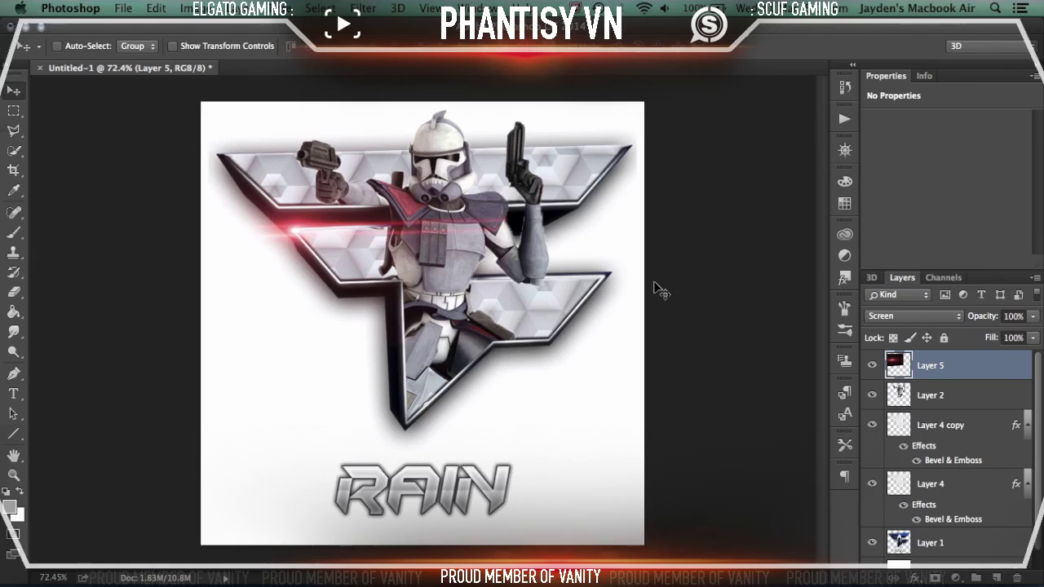
# Duplicate the flare twice, placing one copy at the logo's upper-right tip and the other at the inner corner beside the trooper's waist
pyautogui.hotkey('ctrl', 'j')
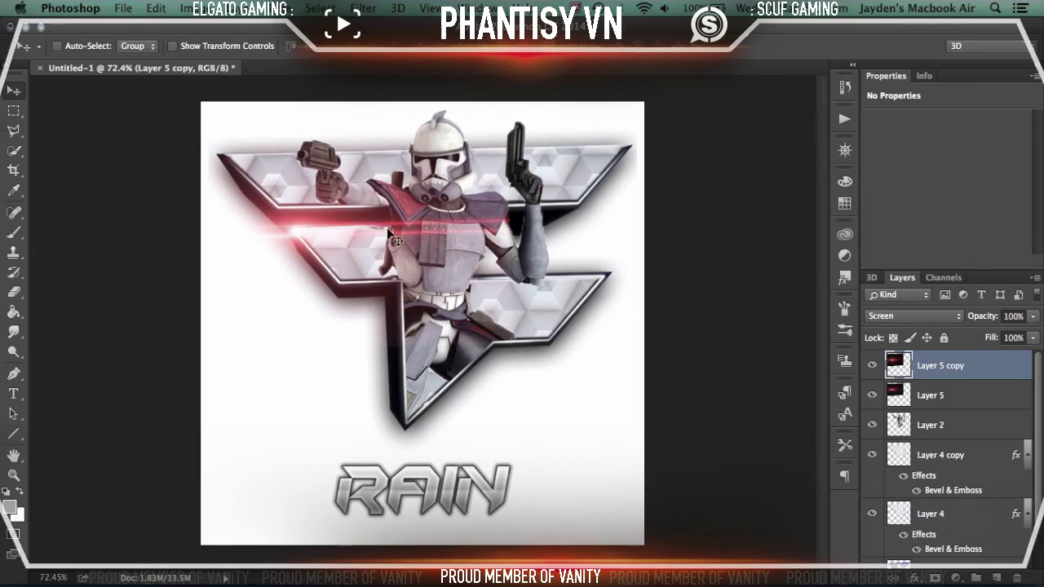
pyautogui.moveTo(389, 237); pyautogui.dragTo(595, 228)
pyautogui.hotkey('ctrl', 'j')
pyautogui.moveTo(583, 268)
pyautogui.mouseDown()
pyautogui.moveTo(497, 318)
pyautogui.moveTo(477, 359)
pyautogui.moveTo(470, 353)
pyautogui.mouseUp()
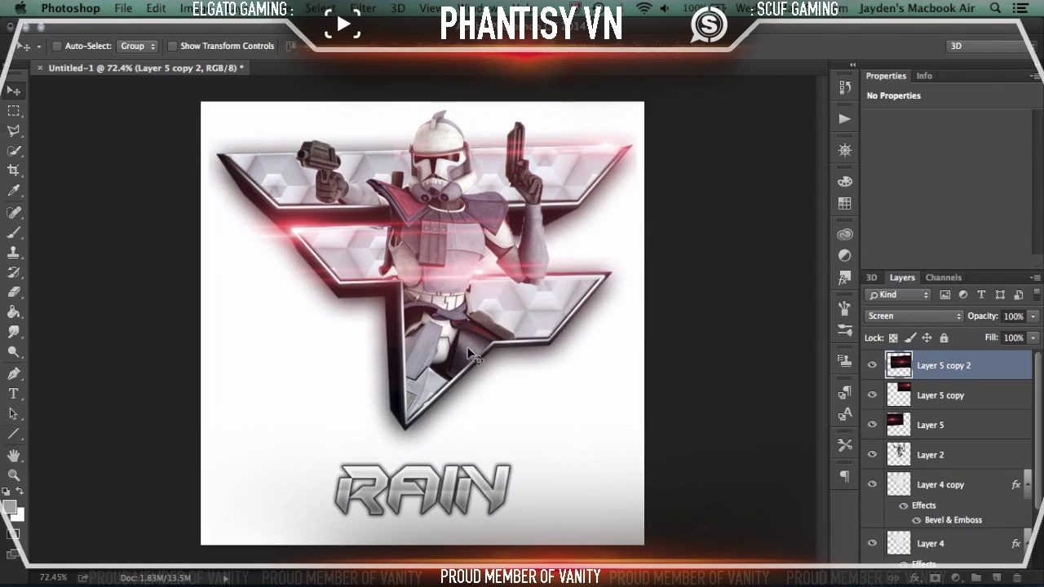
# Erase the flare streaks that cross the trooper on the three flare layers with a 105 px soft eraser
pyautogui.press('e')
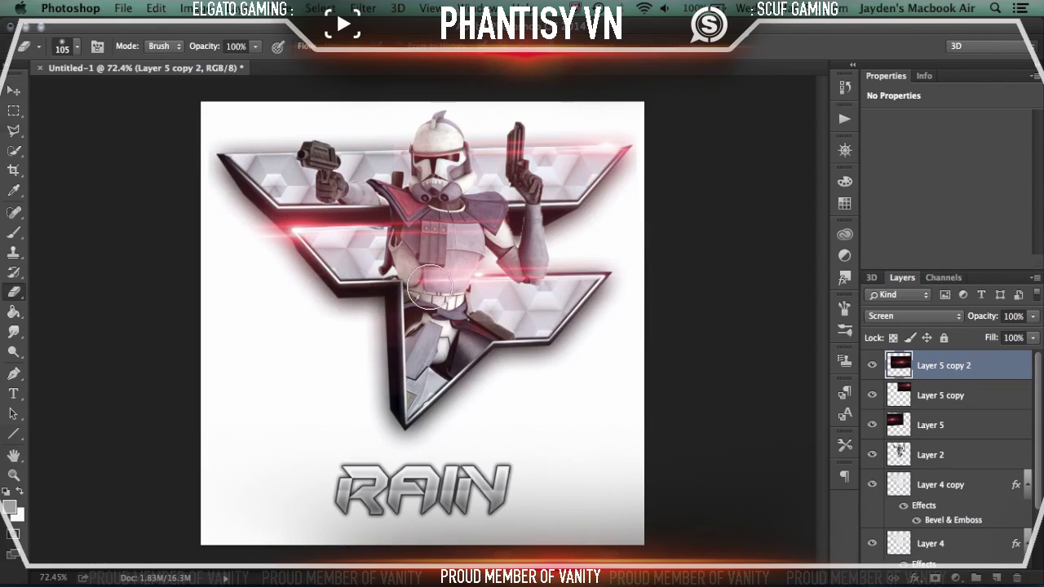
pyautogui.moveTo(481, 265)
pyautogui.mouseDown()
pyautogui.moveTo(645, 267)
pyautogui.moveTo(536, 263)
pyautogui.mouseUp()
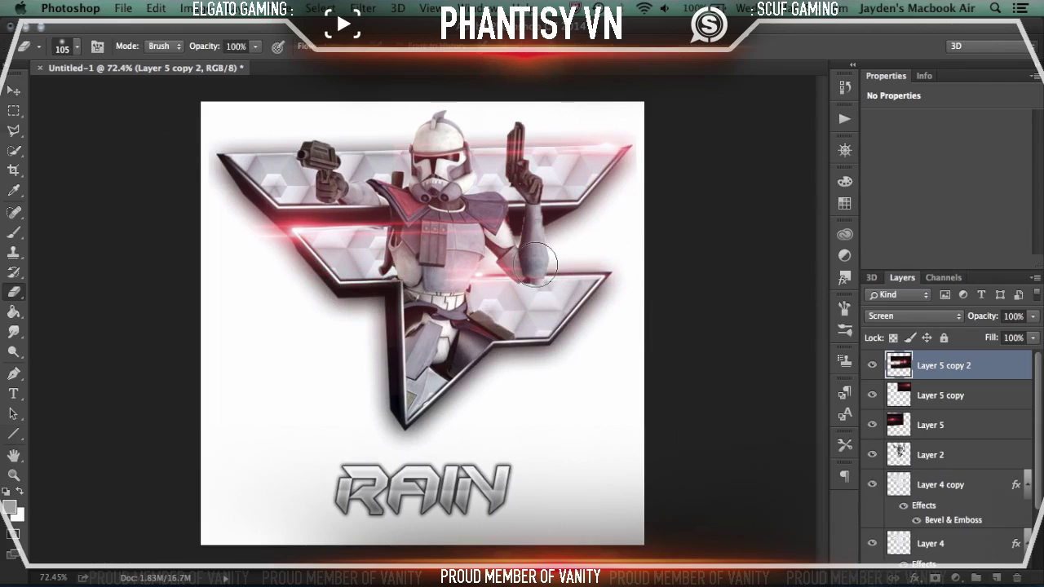
pyautogui.click(975, 385)
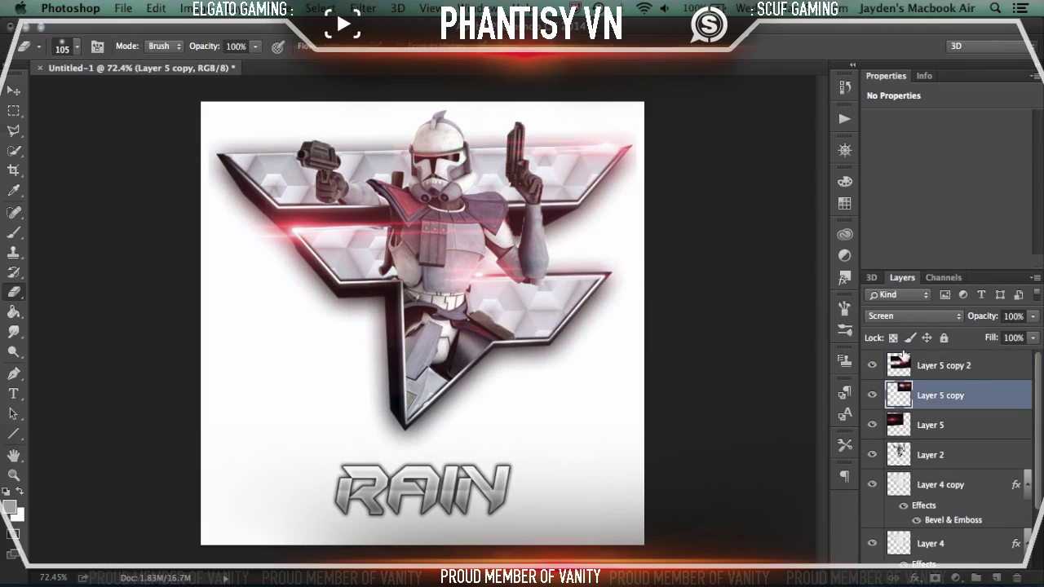
pyautogui.click(986, 365)
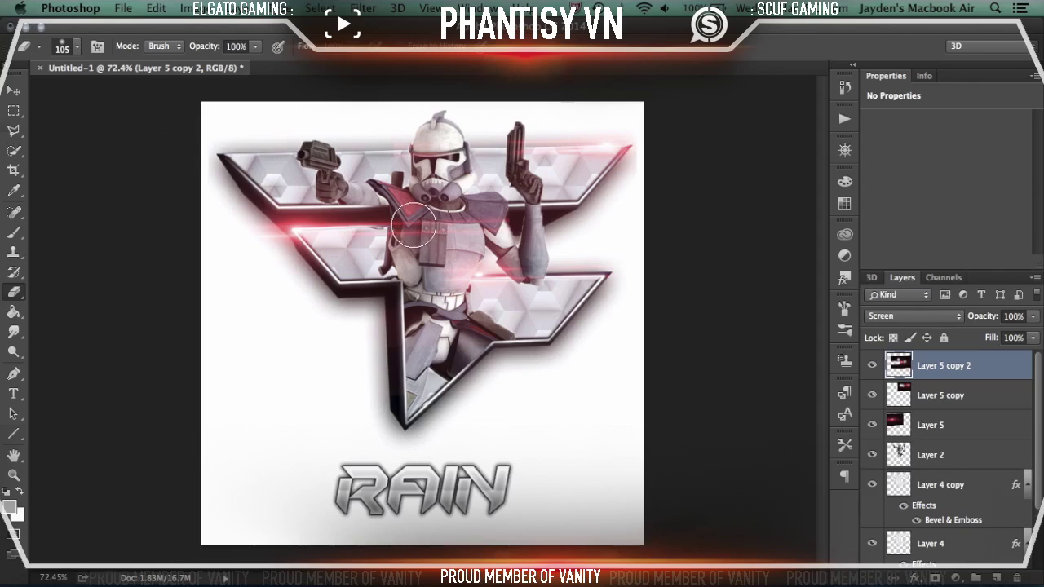
pyautogui.moveTo(416, 208)
pyautogui.mouseDown()
pyautogui.moveTo(525, 334)
pyautogui.moveTo(472, 259)
pyautogui.moveTo(414, 213)
pyautogui.moveTo(408, 249)
pyautogui.moveTo(417, 228)
pyautogui.moveTo(454, 217)
pyautogui.mouseUp()
pyautogui.click(976, 425)
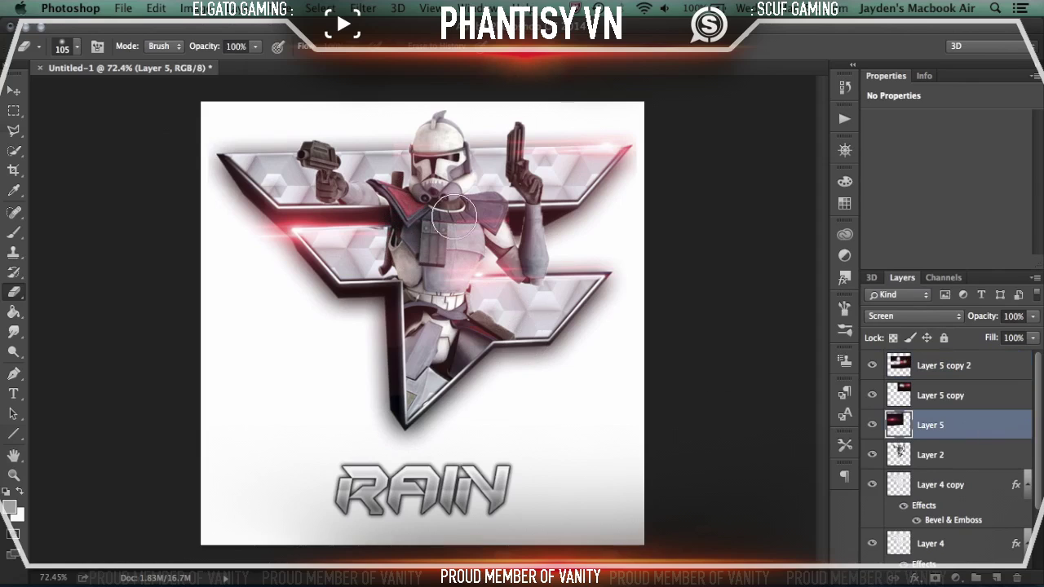
pyautogui.press('v')
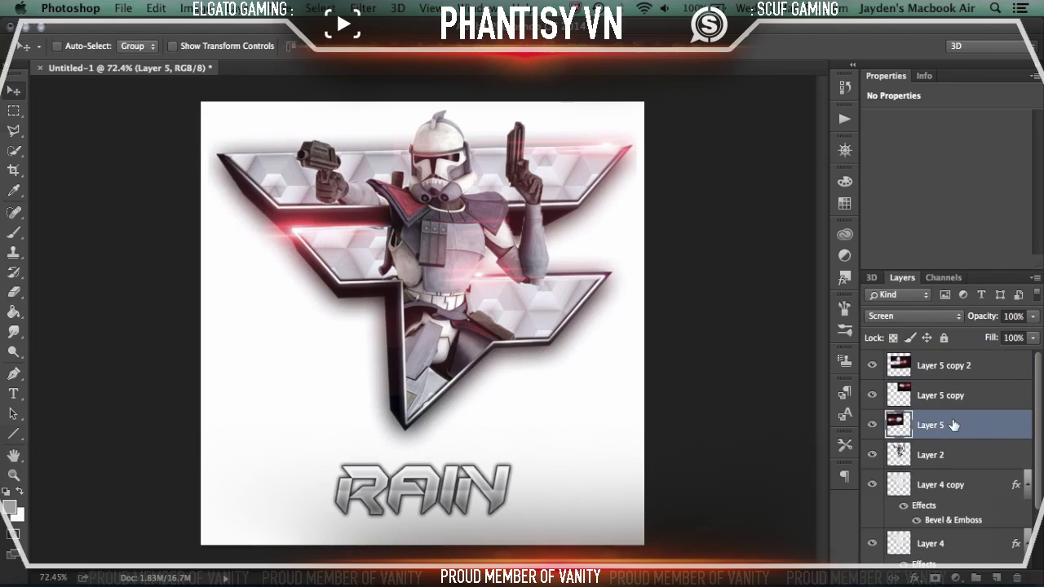
# Add a new layer above the flares and choose red as the foreground colour for the Brush tool
pyautogui.click(996, 368)
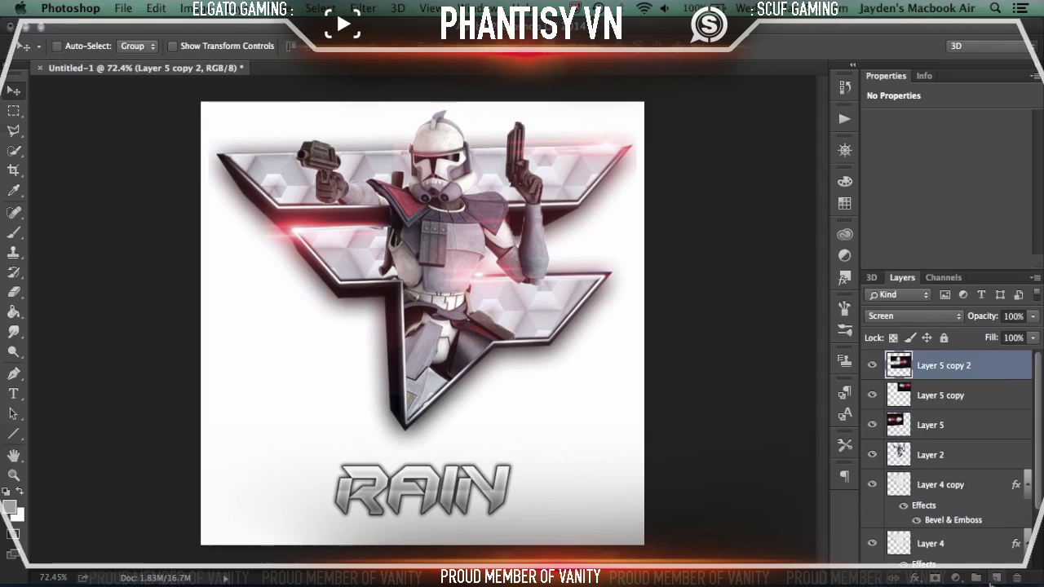
pyautogui.click(996, 577)
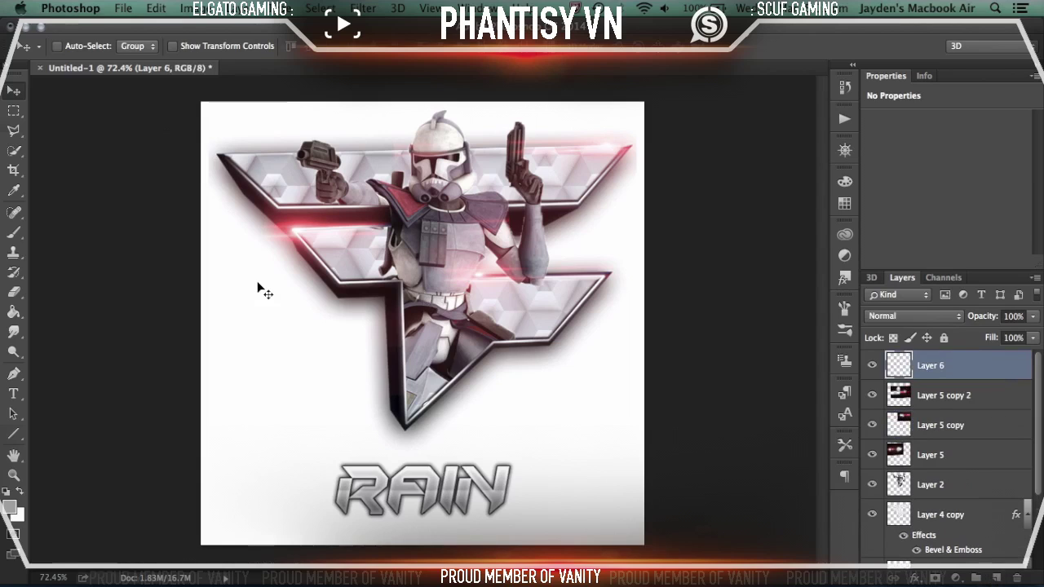
pyautogui.click(11, 509)
pyautogui.moveTo(838, 392); pyautogui.dragTo(850, 513)
pyautogui.click(823, 309)
pyautogui.press('Return')
pyautogui.press('b')
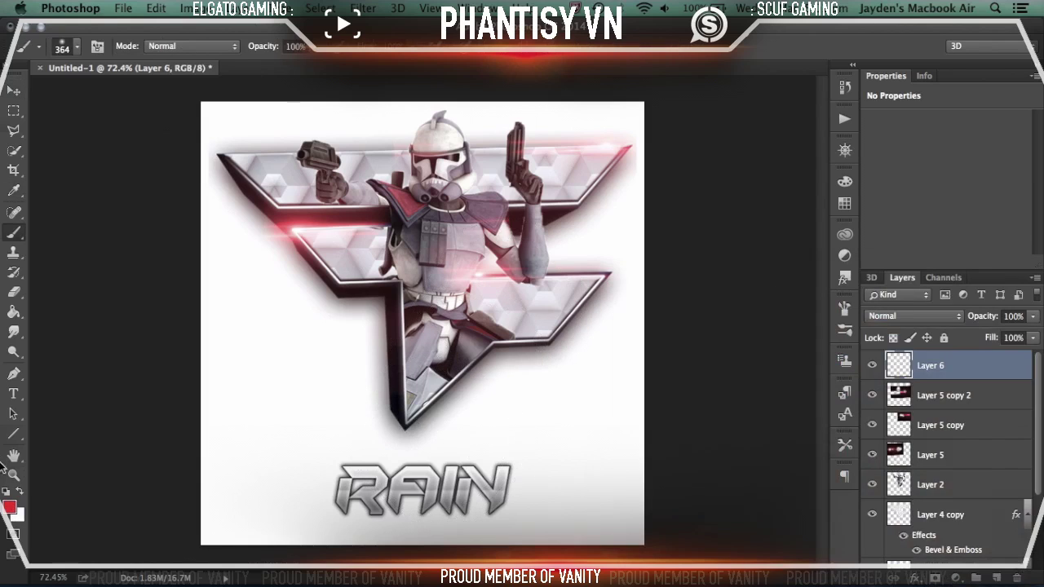
# Set the background colour to a bright light cyan
pyautogui.click(23, 518)
pyautogui.click(842, 401)
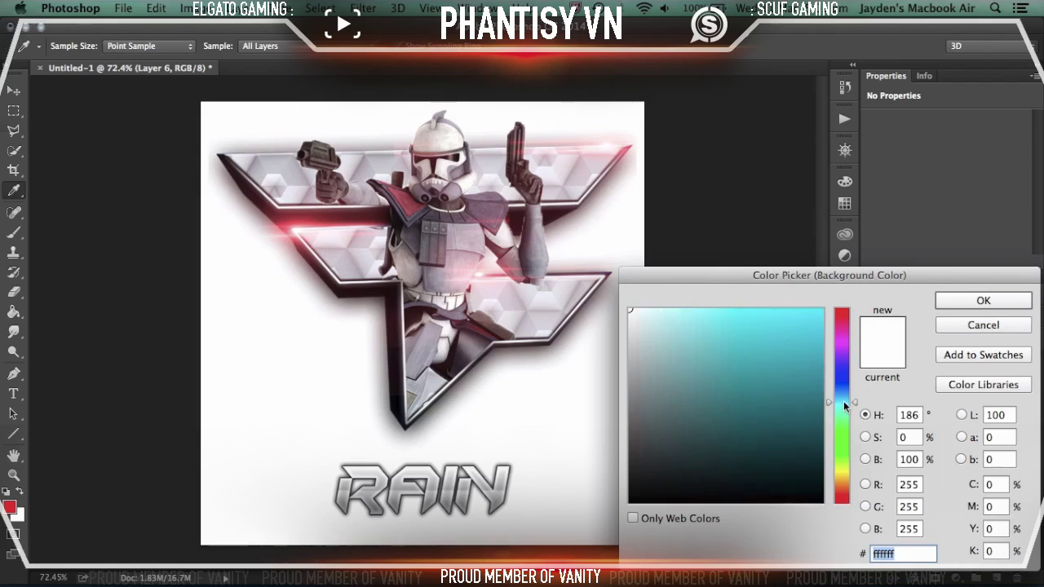
pyautogui.click(775, 330)
pyautogui.click(807, 308)
pyautogui.press('Return')
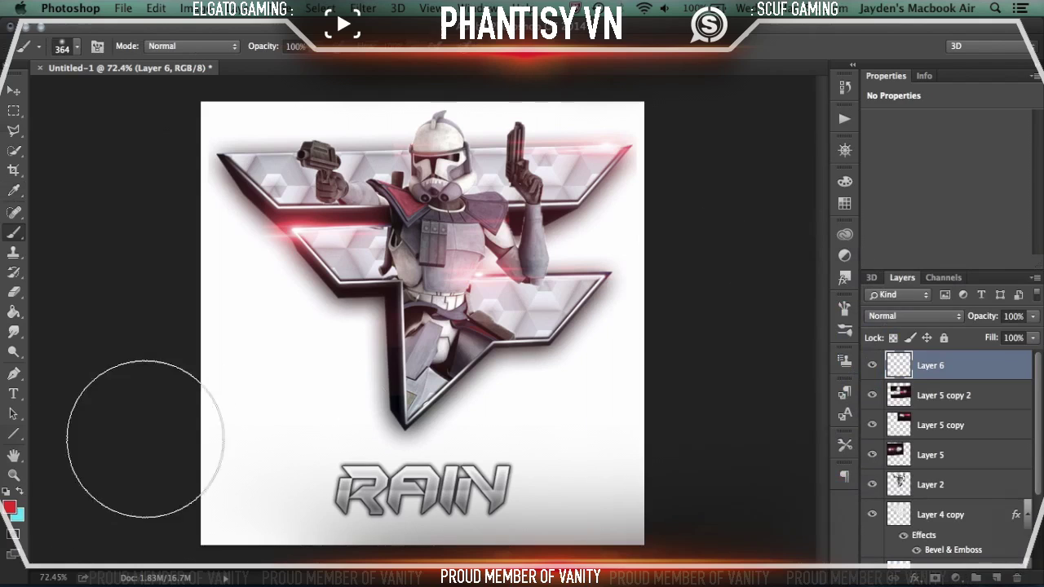
# Paint the new layer with a 364 px soft brush, red on the lower-right half and cyan on the upper-left half, smoothing the diagonal boundary
pyautogui.moveTo(699, 144)
pyautogui.mouseDown()
pyautogui.moveTo(600, 246)
pyautogui.moveTo(623, 209)
pyautogui.moveTo(466, 445)
pyautogui.moveTo(306, 573)
pyautogui.moveTo(285, 561)
pyautogui.moveTo(463, 459)
pyautogui.moveTo(567, 429)
pyautogui.moveTo(527, 544)
pyautogui.moveTo(640, 499)
pyautogui.mouseUp()
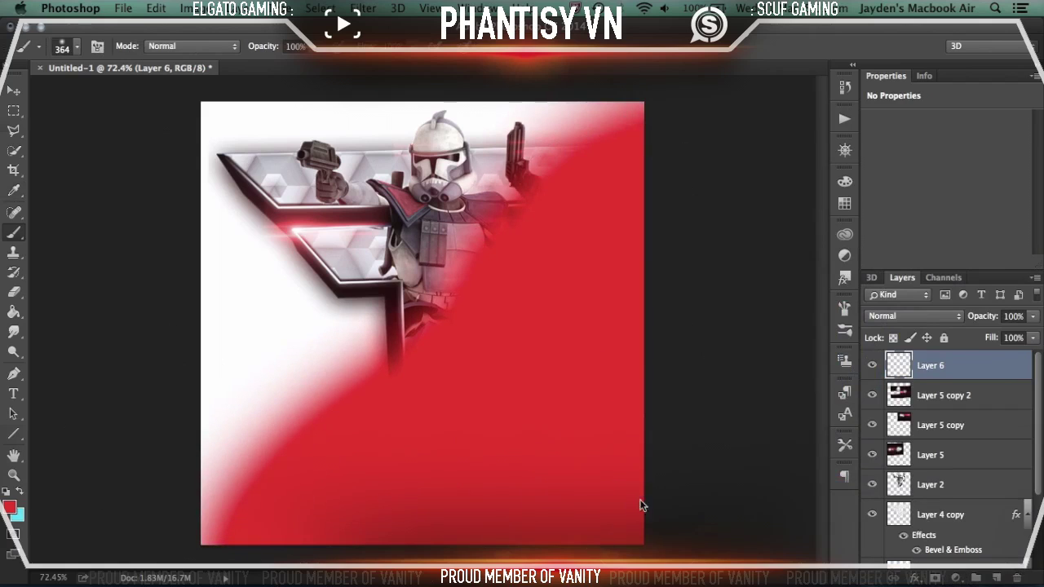
pyautogui.click(19, 490)
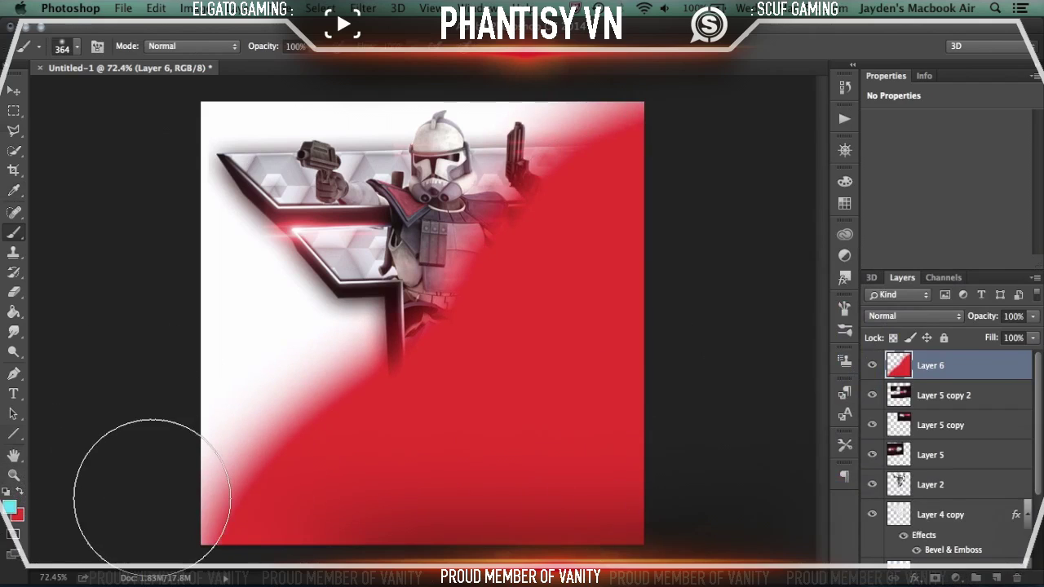
pyautogui.moveTo(144, 501)
pyautogui.mouseDown()
pyautogui.moveTo(275, 238)
pyautogui.moveTo(182, 412)
pyautogui.moveTo(257, 388)
pyautogui.moveTo(539, 97)
pyautogui.moveTo(559, 98)
pyautogui.moveTo(296, 153)
pyautogui.moveTo(230, 145)
pyautogui.moveTo(334, 433)
pyautogui.moveTo(280, 470)
pyautogui.moveTo(467, 292)
pyautogui.moveTo(547, 163)
pyautogui.mouseUp()
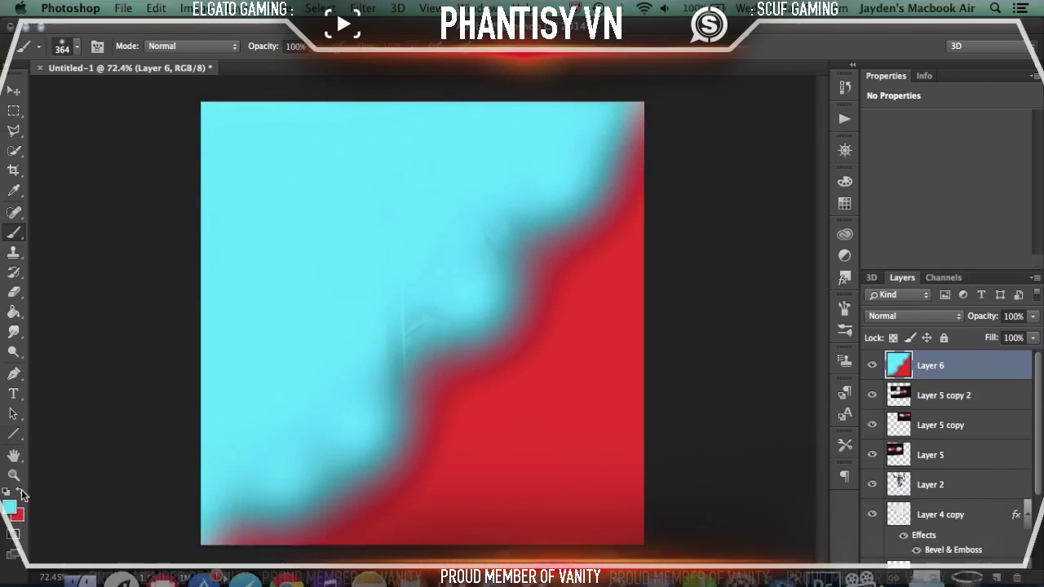
pyautogui.press('x')
pyautogui.moveTo(73, 483)
pyautogui.mouseDown()
pyautogui.moveTo(552, 321)
pyautogui.moveTo(420, 424)
pyautogui.moveTo(316, 466)
pyautogui.mouseUp()
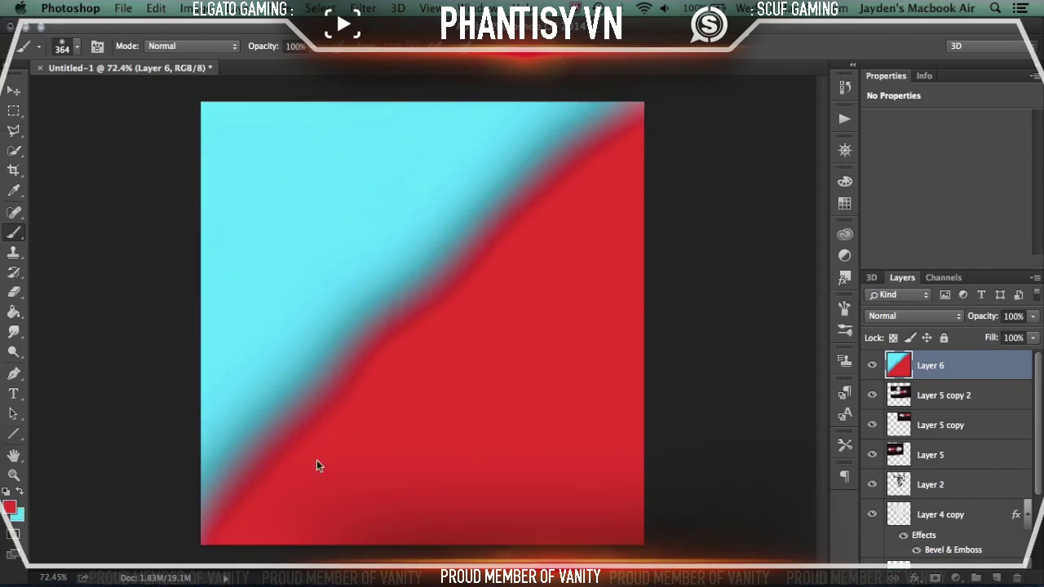
pyautogui.click(19, 491)
pyautogui.moveTo(152, 501); pyautogui.dragTo(554, 128)
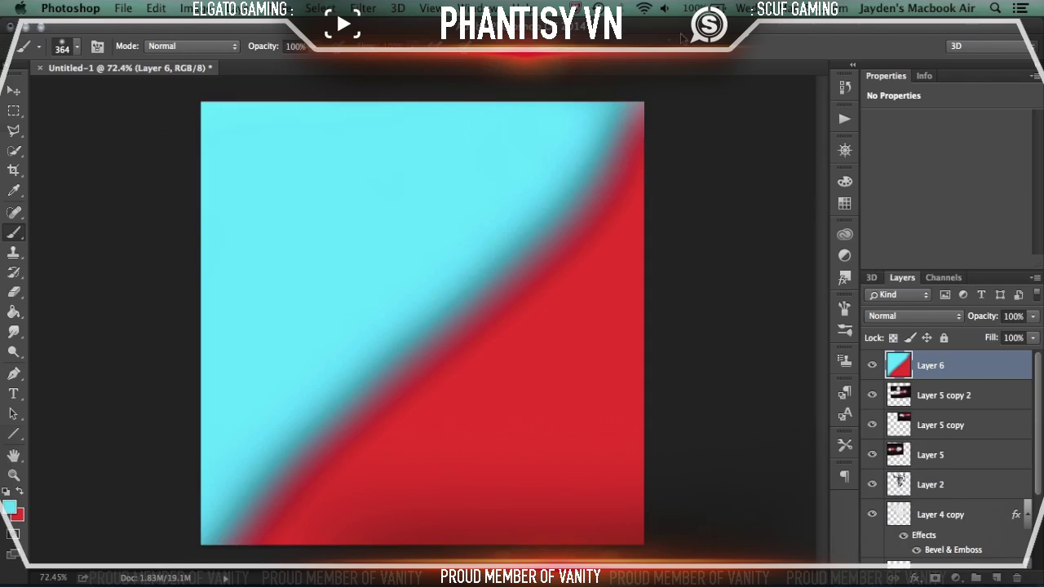
# Apply a Box Blur with a radius of about 269 pixels to blend the cyan and red halves of the painted layer
pyautogui.press('v')
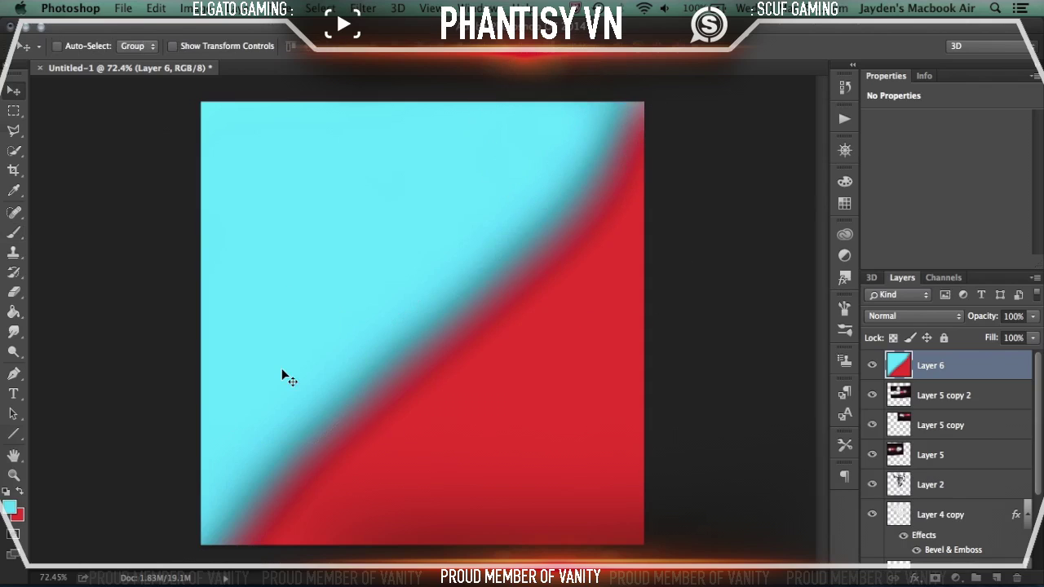
pyautogui.click(367, 7)
pyautogui.moveTo(416, 186)
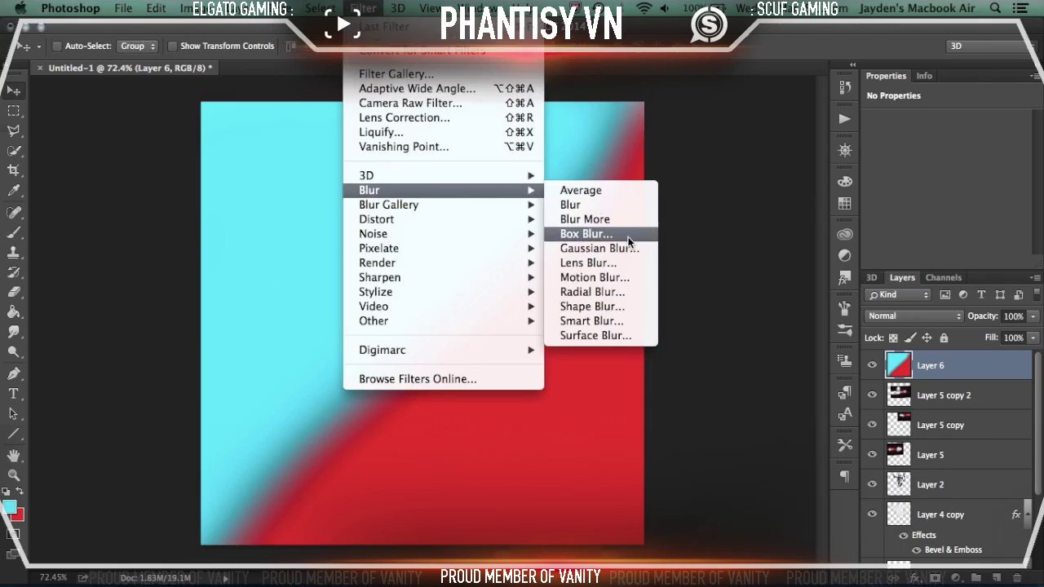
pyautogui.click(586, 235)
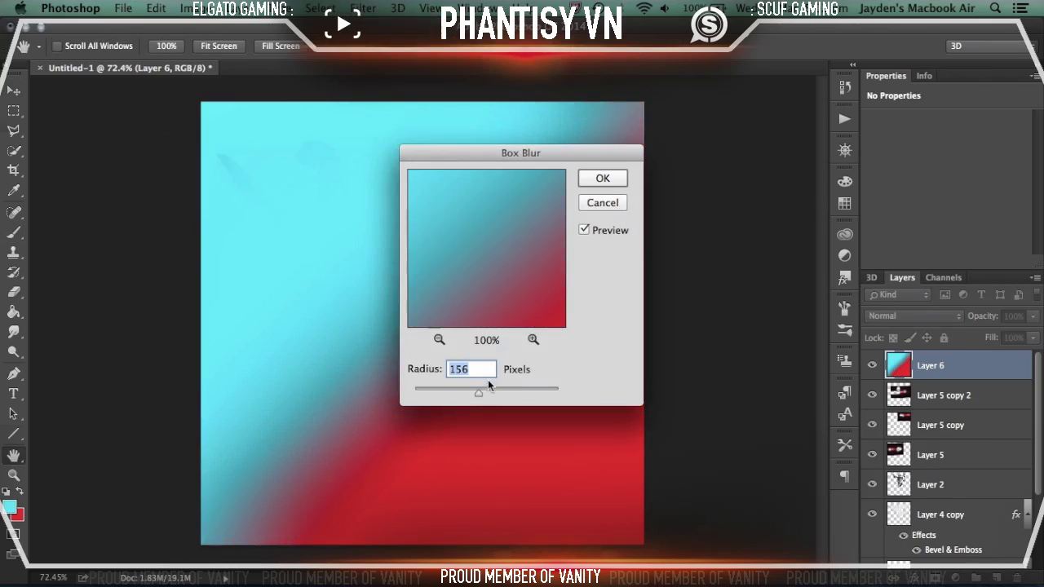
pyautogui.click(532, 388)
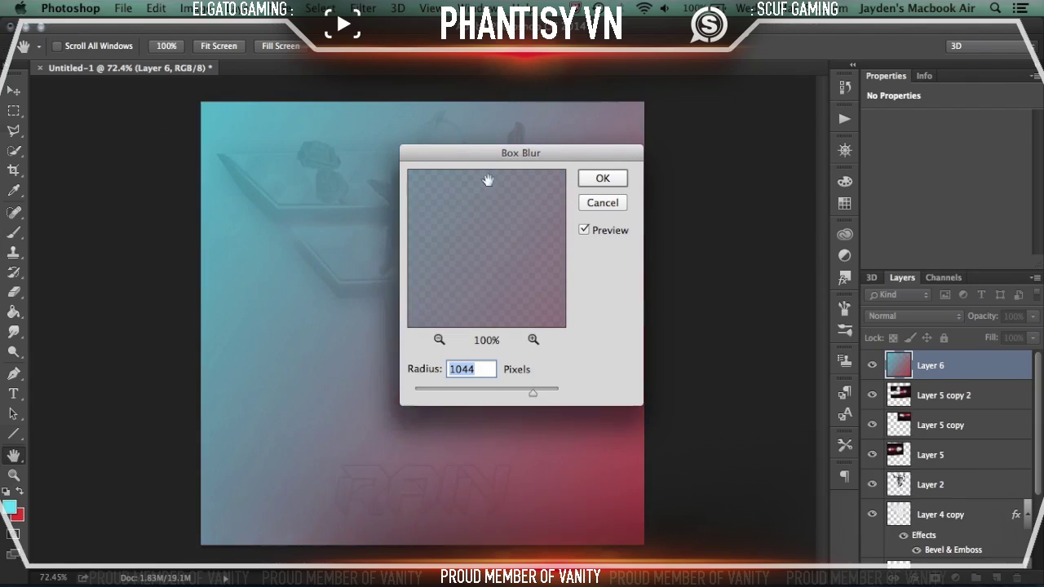
pyautogui.moveTo(474, 156); pyautogui.dragTo(710, 154)
pyautogui.click(740, 386)
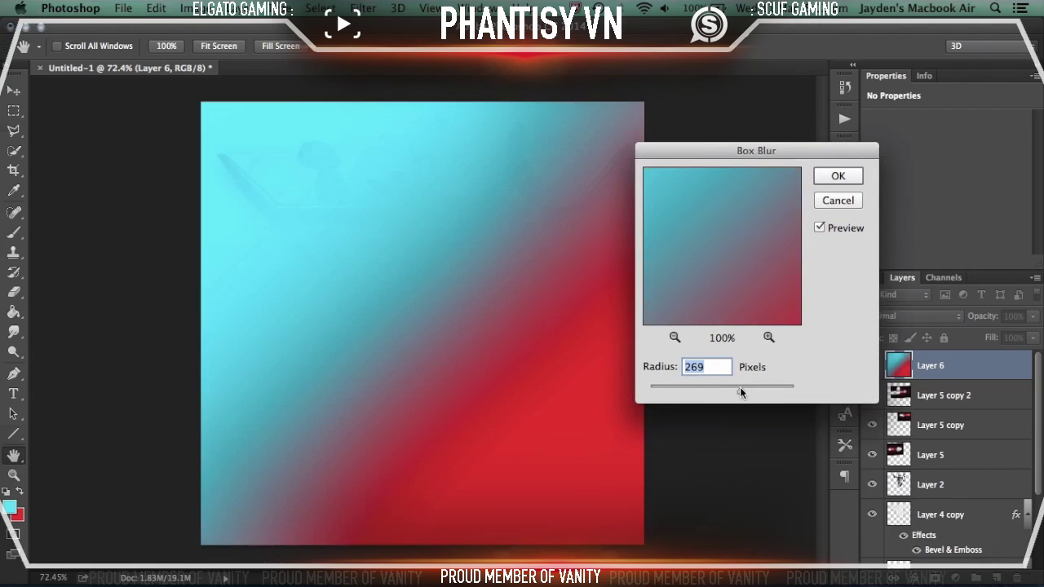
pyautogui.moveTo(739, 386)
pyautogui.mouseDown()
pyautogui.moveTo(748, 388)
pyautogui.moveTo(739, 387)
pyautogui.mouseUp()
pyautogui.press('Return')
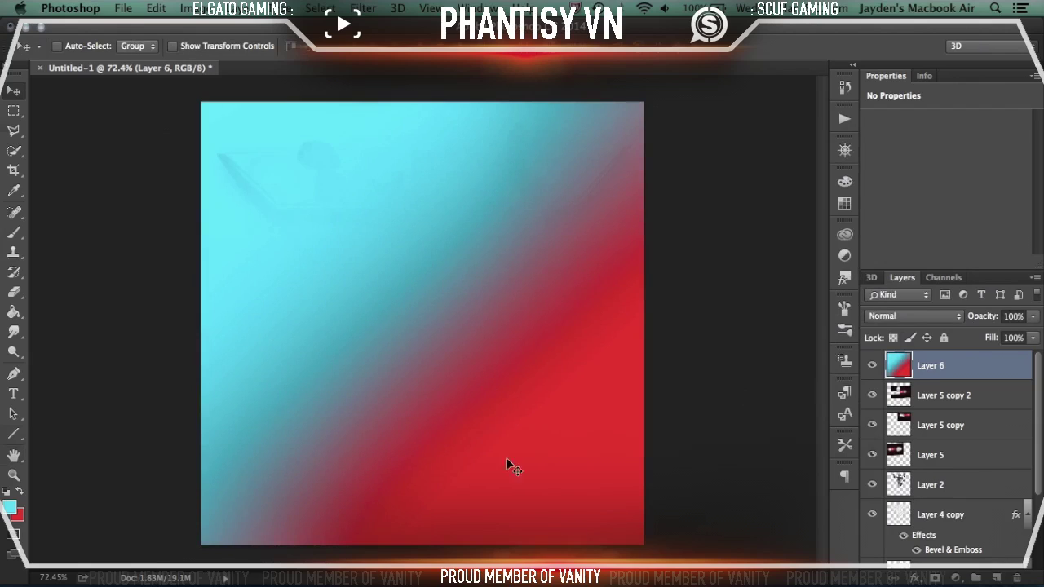
# Set the blurred colour layer's blend mode to Overlay and check the tinted picture at different scales
pyautogui.rightClick(964, 370)
pyautogui.click(938, 317)
pyautogui.click(925, 314)
pyautogui.click(910, 482)
pyautogui.scroll(-2, 790, 397)
pyautogui.scroll(2, 789, 397)
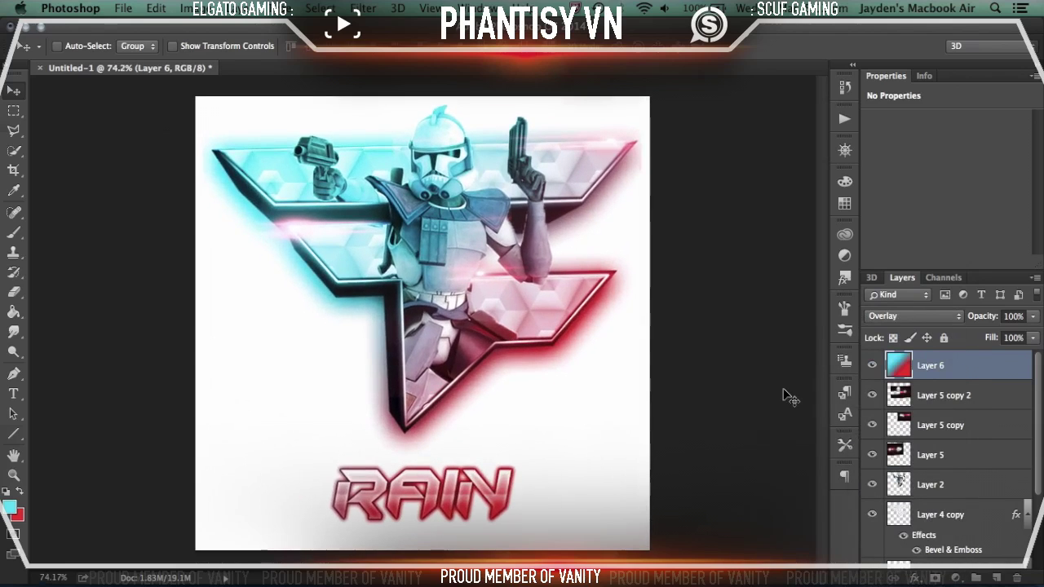
# Erase the overlay tint from the RAIN text, and with a 182 px soft eraser from the trooper's raised pistol, helmet and torso
pyautogui.press('e')
pyautogui.moveTo(514, 498); pyautogui.dragTo(339, 489)
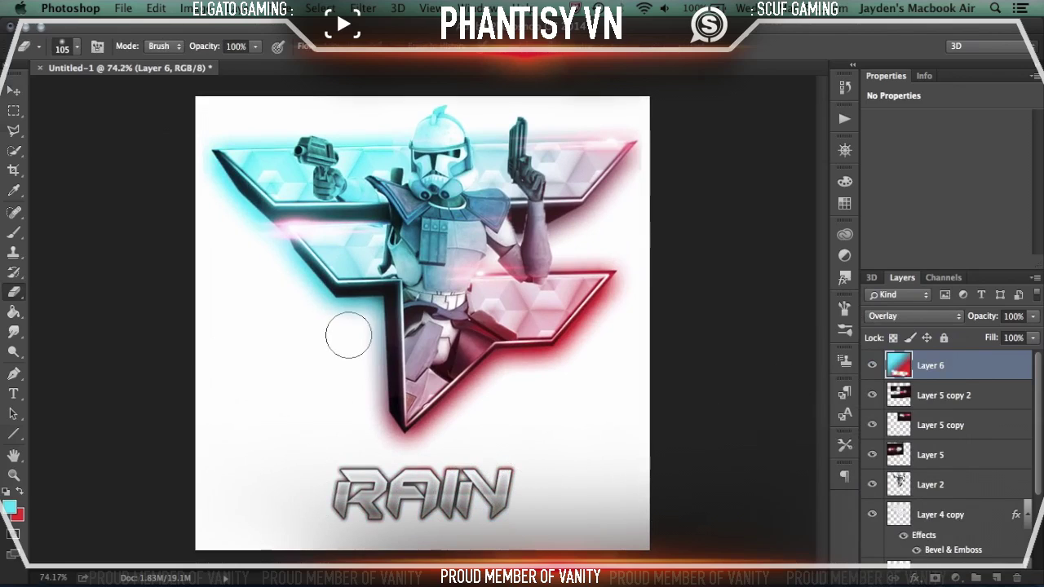
pyautogui.rightClick(430, 186)
pyautogui.moveTo(561, 227); pyautogui.dragTo(576, 228)
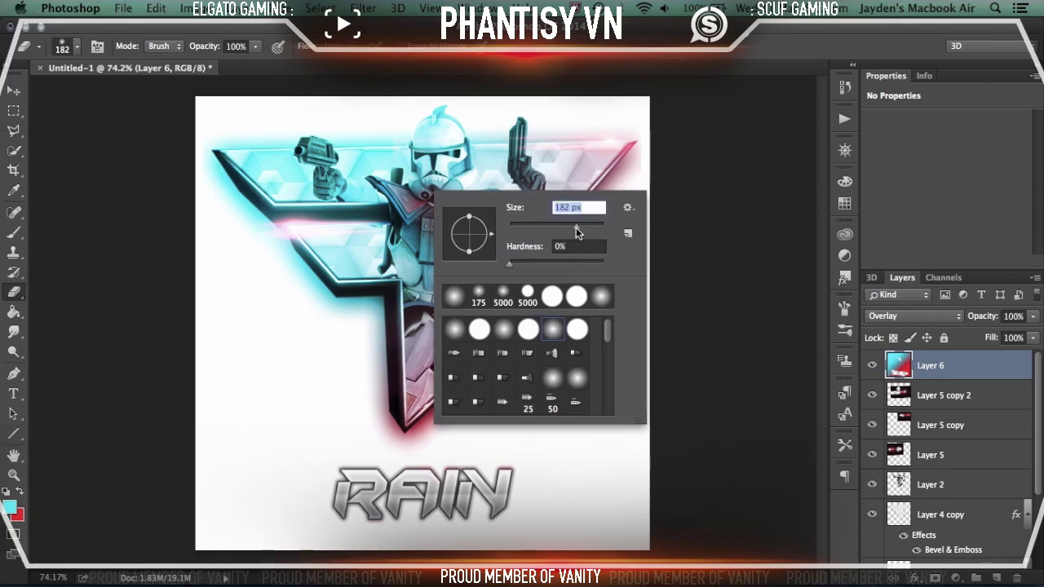
pyautogui.press('Return')
pyautogui.moveTo(310, 159)
pyautogui.mouseDown()
pyautogui.moveTo(471, 168)
pyautogui.moveTo(437, 277)
pyautogui.moveTo(440, 343)
pyautogui.moveTo(420, 349)
pyautogui.moveTo(368, 303)
pyautogui.mouseUp()
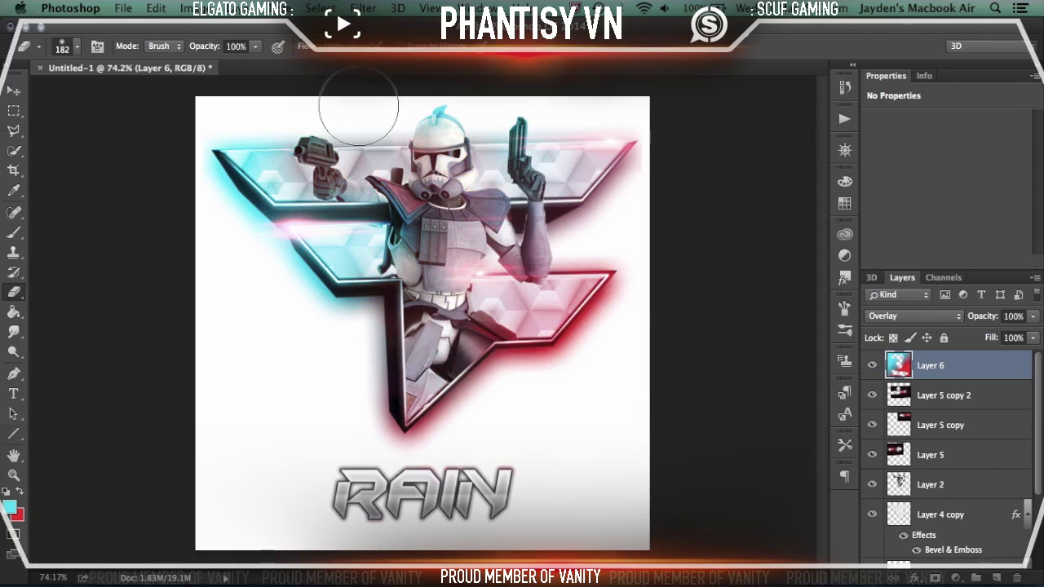
pyautogui.moveTo(425, 141)
pyautogui.mouseDown()
pyautogui.moveTo(467, 197)
pyautogui.moveTo(519, 136)
pyautogui.moveTo(416, 208)
pyautogui.moveTo(487, 198)
pyautogui.mouseUp()
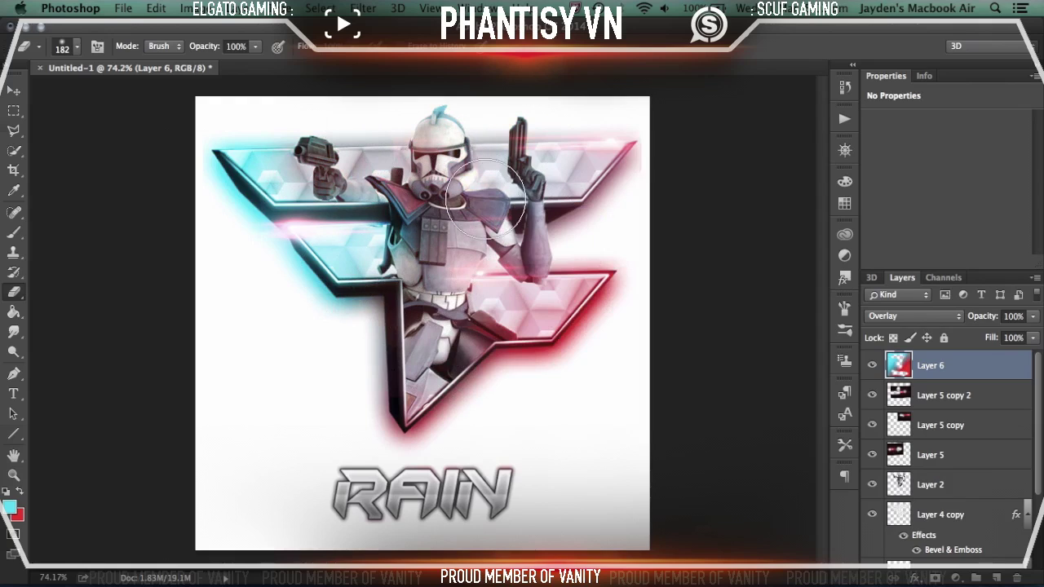
pyautogui.press('v')
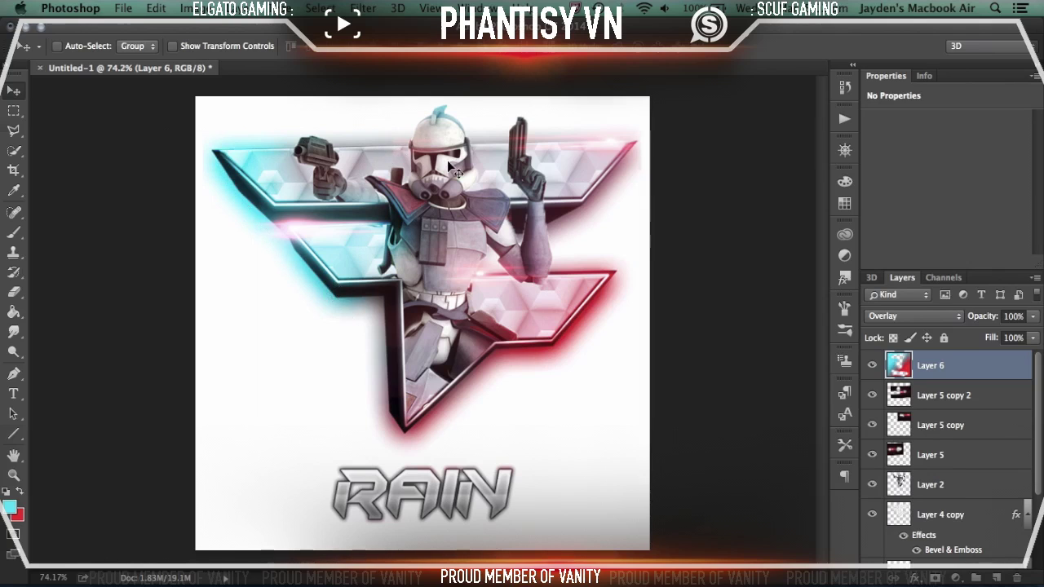
# Examine the tinted logo edges, hexagon fill and trooper up close and in full view
pyautogui.scroll(5, 447, 159)
pyautogui.hscroll(-3, 447, 160)
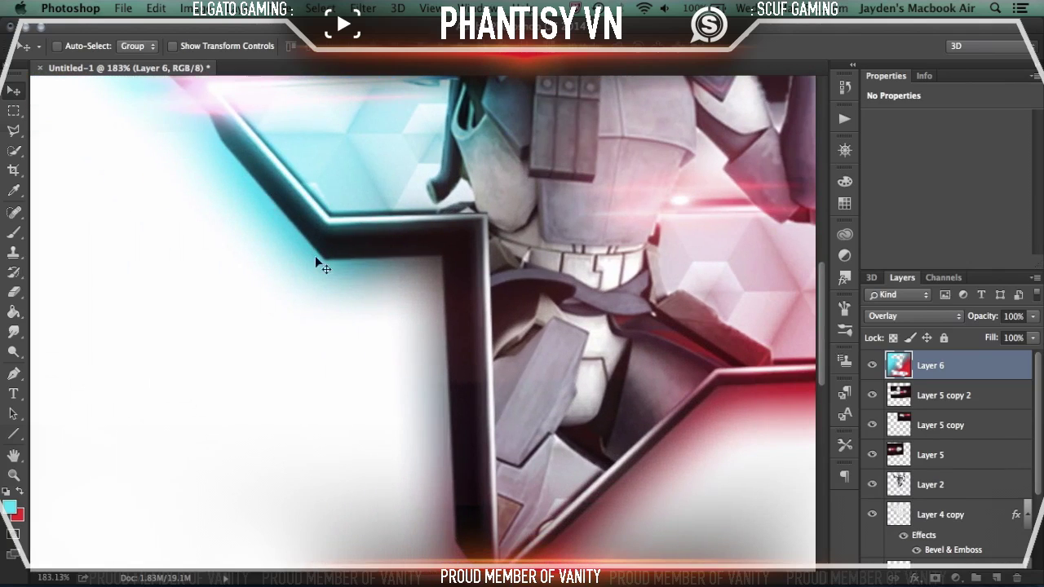
pyautogui.hscroll(10, 400, 274)
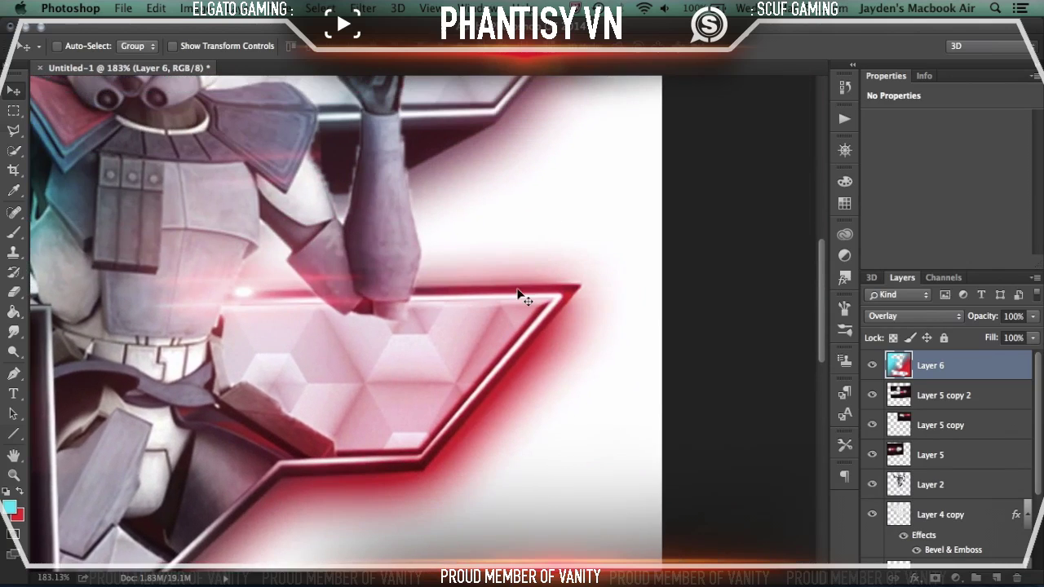
pyautogui.scroll(-5, 522, 295)
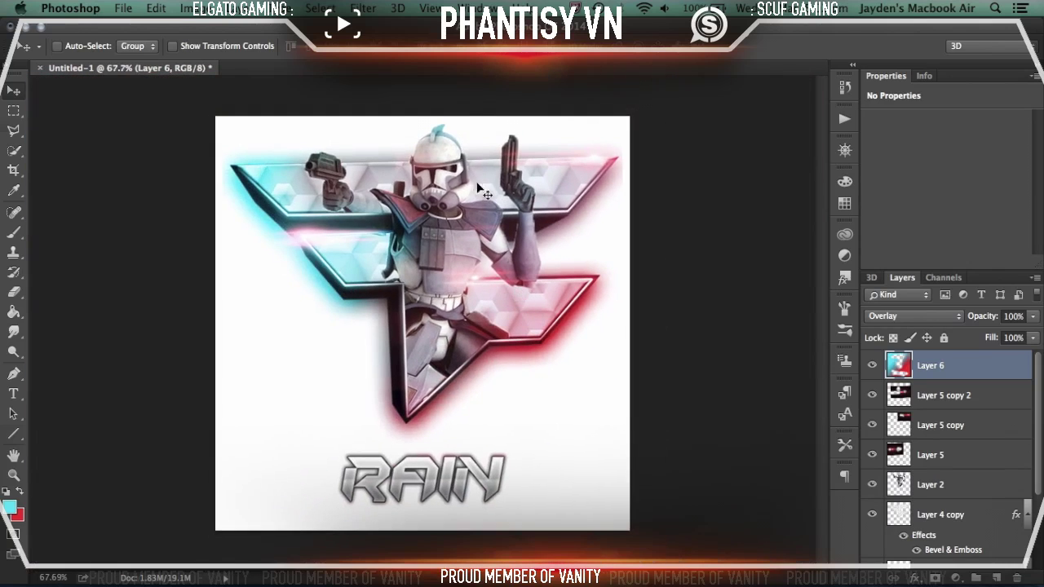
pyautogui.scroll(-1, 524, 164)
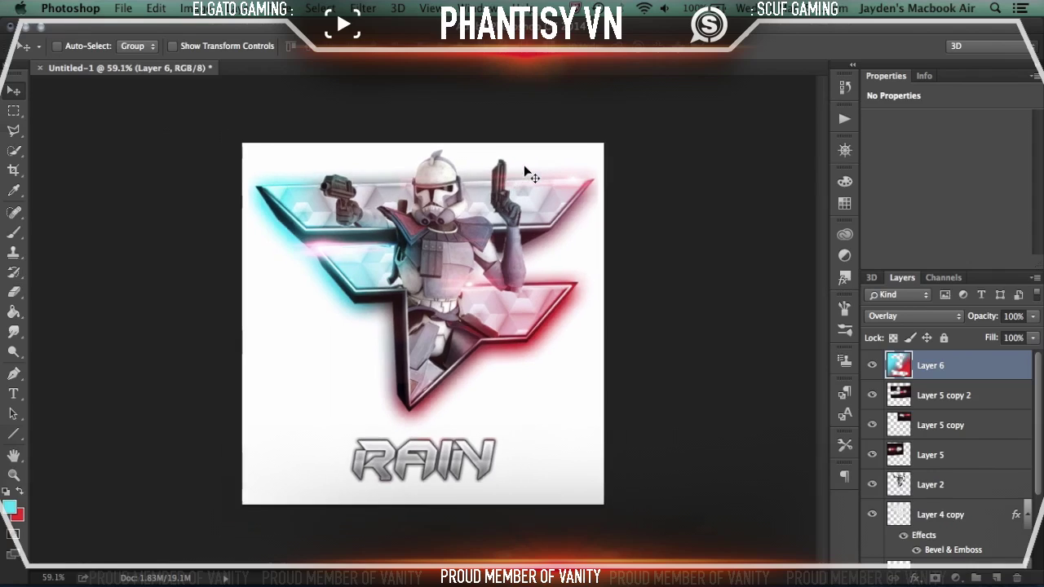
pyautogui.scroll(2, 524, 166)
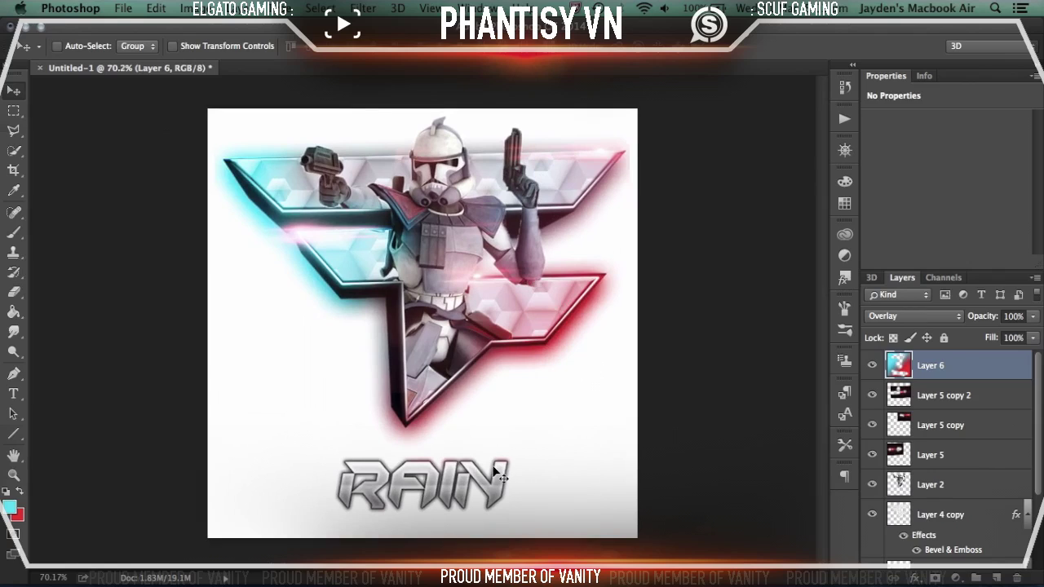
# Erase the RAIN text below the logo from Layer 1 with the 182 px eraser
pyautogui.press('e')
pyautogui.scroll(-3, 966, 443)
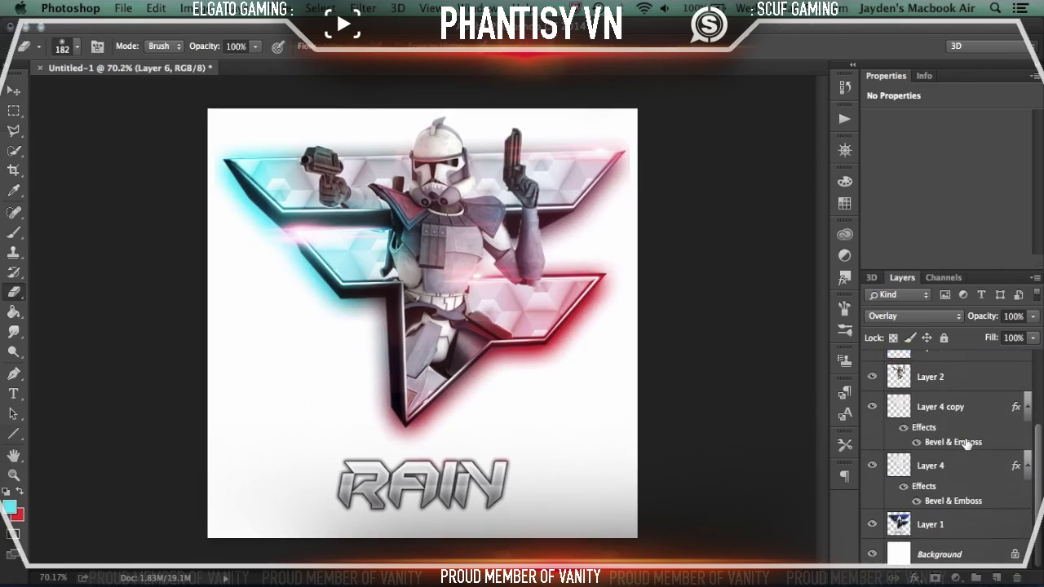
pyautogui.click(972, 524)
pyautogui.moveTo(536, 478); pyautogui.dragTo(478, 497)
pyautogui.rightClick(478, 497)
pyautogui.doubleClick(571, 489)
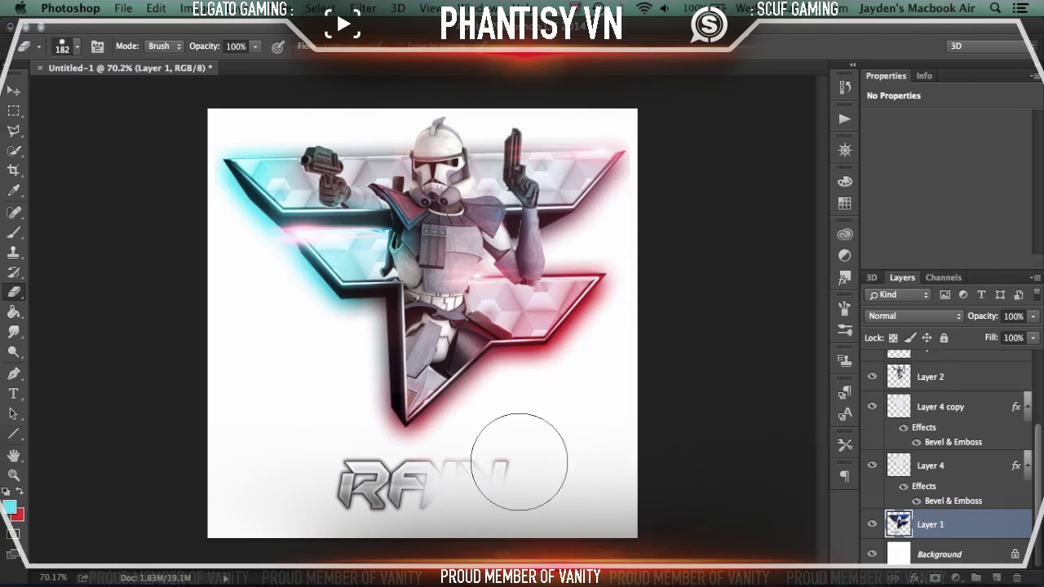
pyautogui.moveTo(513, 463)
pyautogui.mouseDown()
pyautogui.moveTo(433, 497)
pyautogui.moveTo(370, 504)
pyautogui.mouseUp()
pyautogui.press('v')
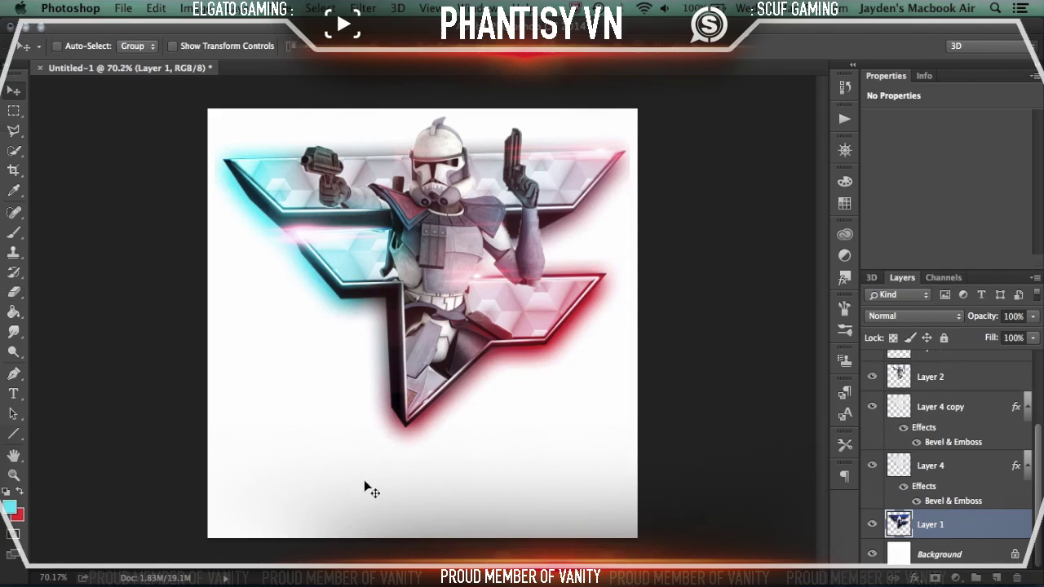
# Add a new empty layer above Layer 6 at the top of the layer stack
pyautogui.scroll(2, 955, 442)
pyautogui.rightClick(956, 442)
pyautogui.click(979, 287)
pyautogui.doubleClick(997, 367)
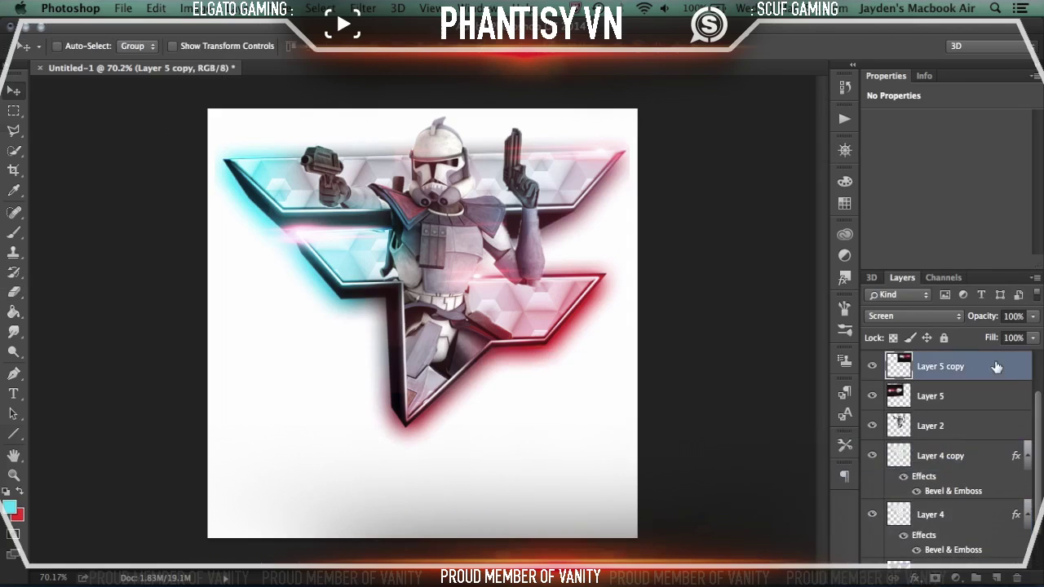
pyautogui.press('Return')
pyautogui.scroll(2, 913, 506)
pyautogui.click(992, 363)
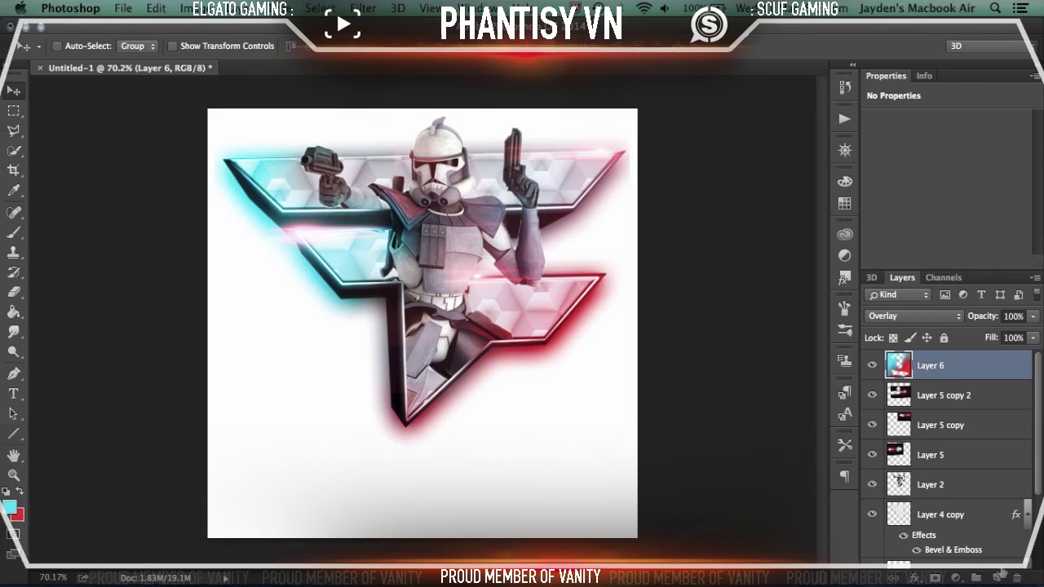
pyautogui.click(997, 577)
# Set the foreground colour to pure black
pyautogui.press('i')
pyautogui.click(13, 509)
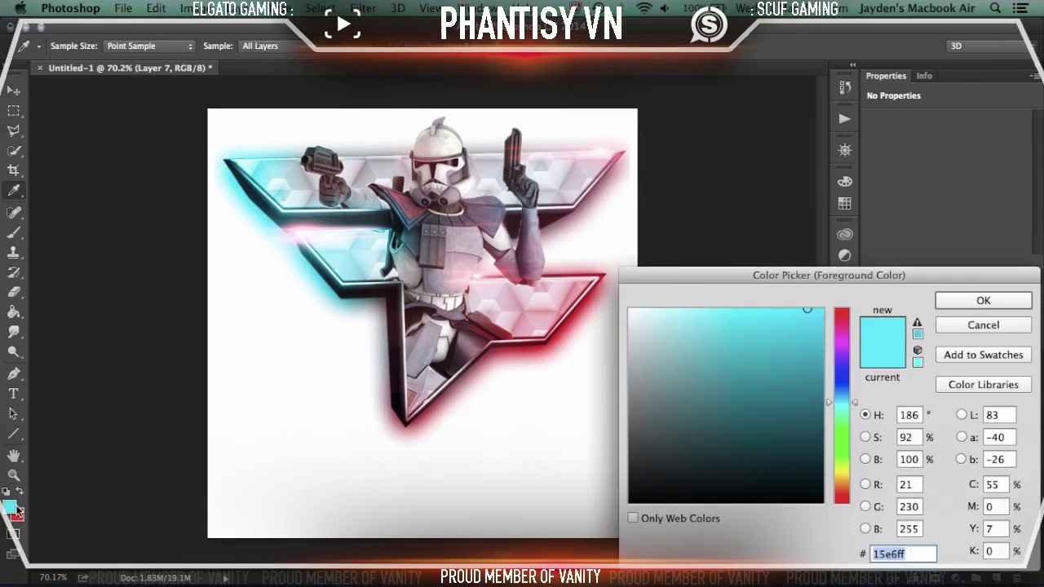
pyautogui.click(438, 193)
pyautogui.moveTo(717, 423); pyautogui.dragTo(497, 548)
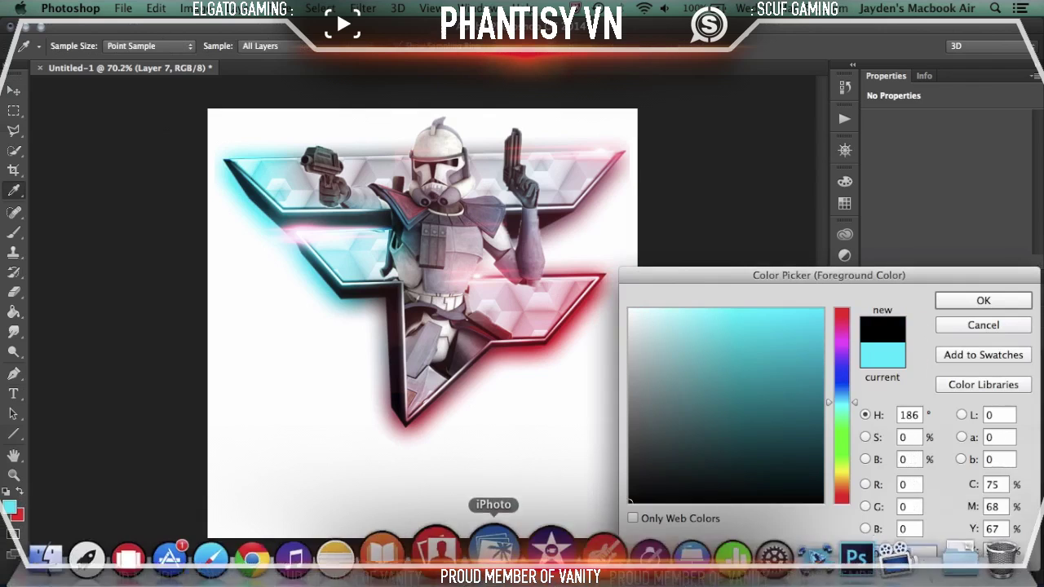
pyautogui.press('Return')
# Add the text PHANTISY in black in the empty area below the logo, using the BatmanForever Alternate font
pyautogui.click(340, 512)
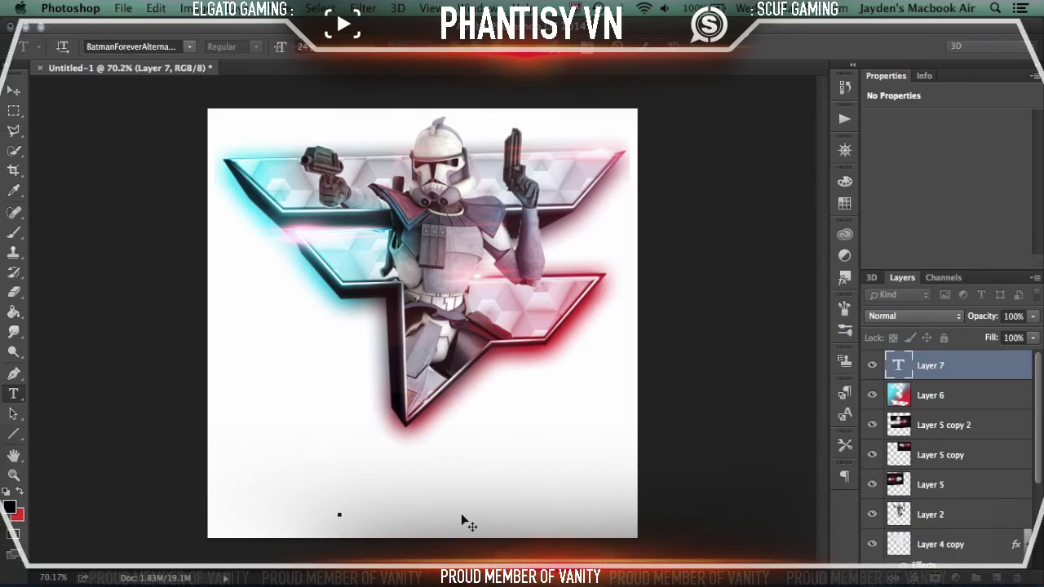
pyautogui.moveTo(462, 515); pyautogui.dragTo(438, 503)
pyautogui.write('PHANTISY')
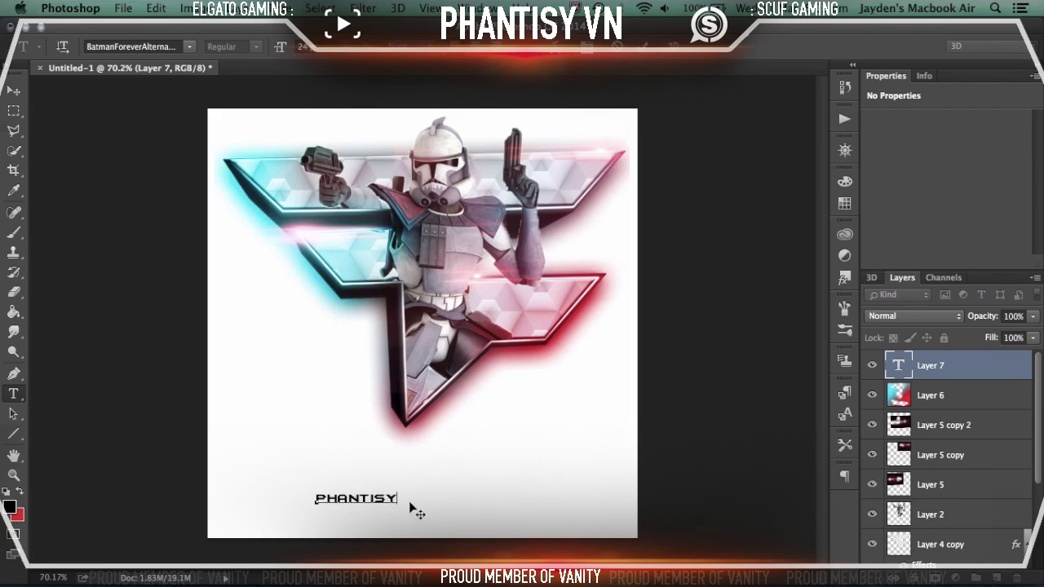
pyautogui.click(1000, 380)
# Enlarge the PHANTISY text so it spans the area beneath the logo
pyautogui.hotkey('ctrl', 't')
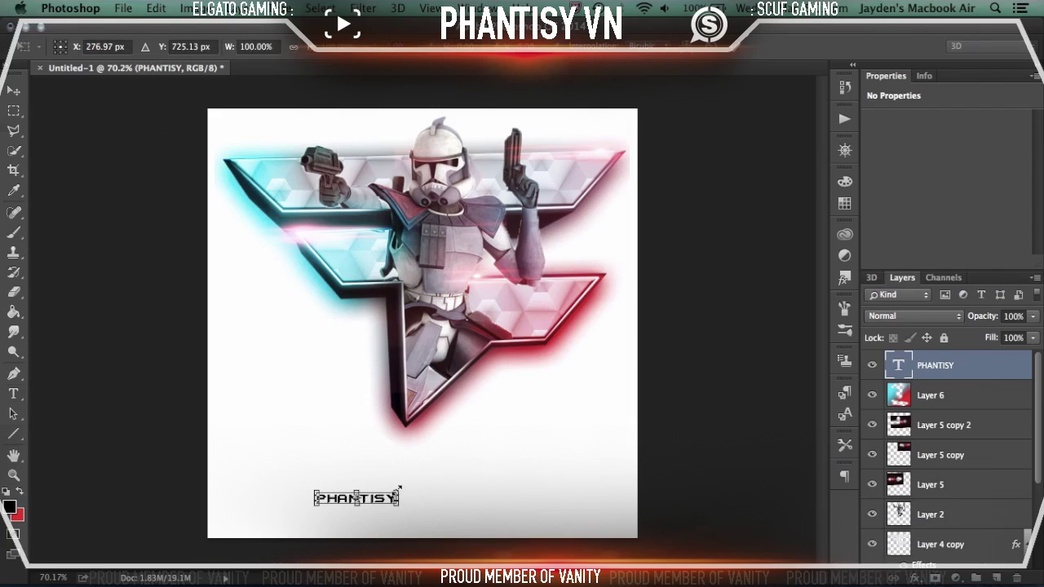
pyautogui.moveTo(399, 488); pyautogui.dragTo(591, 471)
pyautogui.press('Return')
pyautogui.press('v')
pyautogui.hotkey('ctrl', 't')
pyautogui.press('Return')
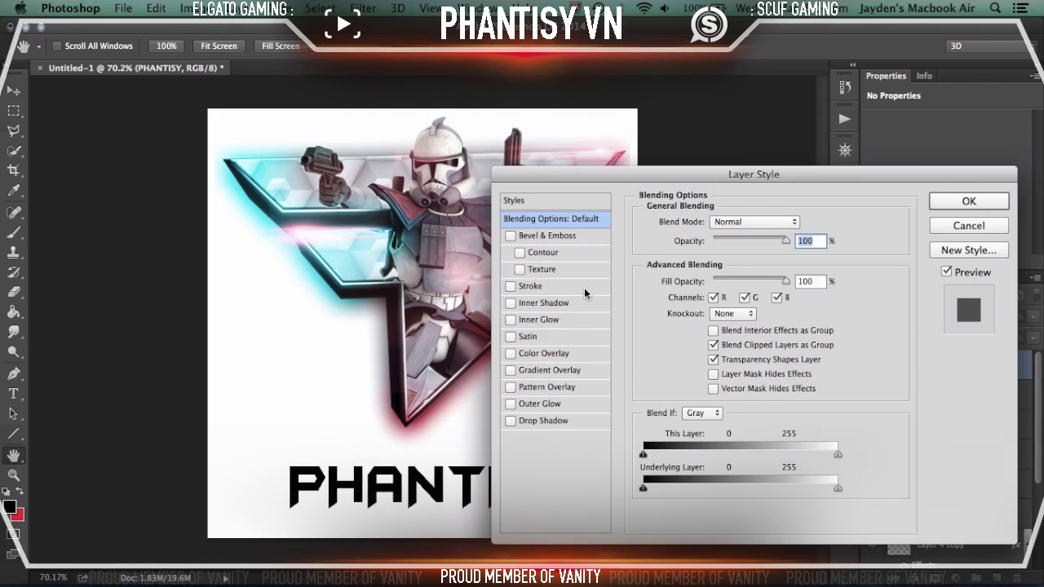
# Give the PHANTISY text a linear light-grey-to-white gradient overlay at 90°, a 1 px black outside stroke and an outer glow
pyautogui.click(587, 371)
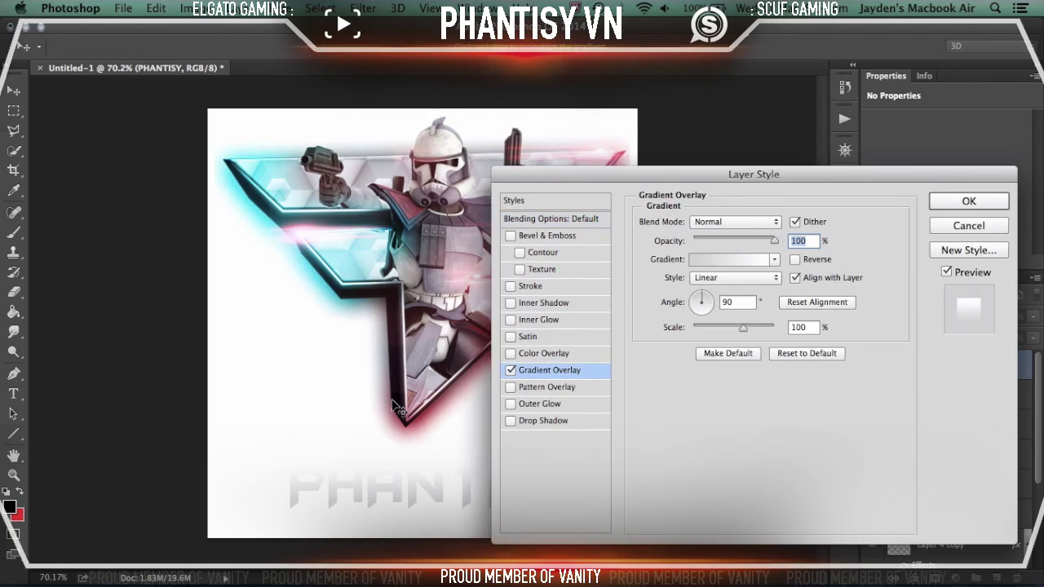
pyautogui.click(530, 286)
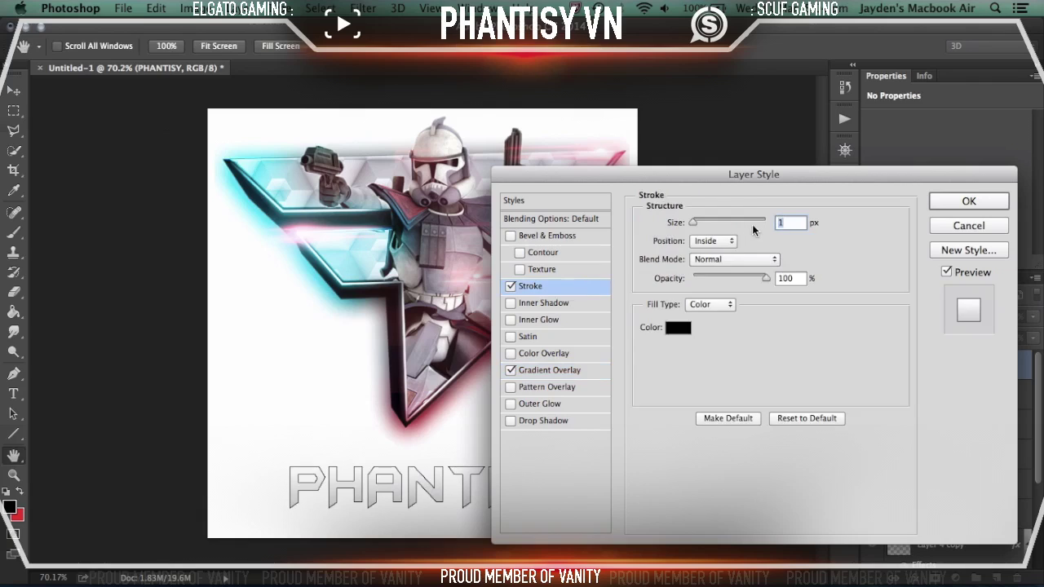
pyautogui.click(712, 231)
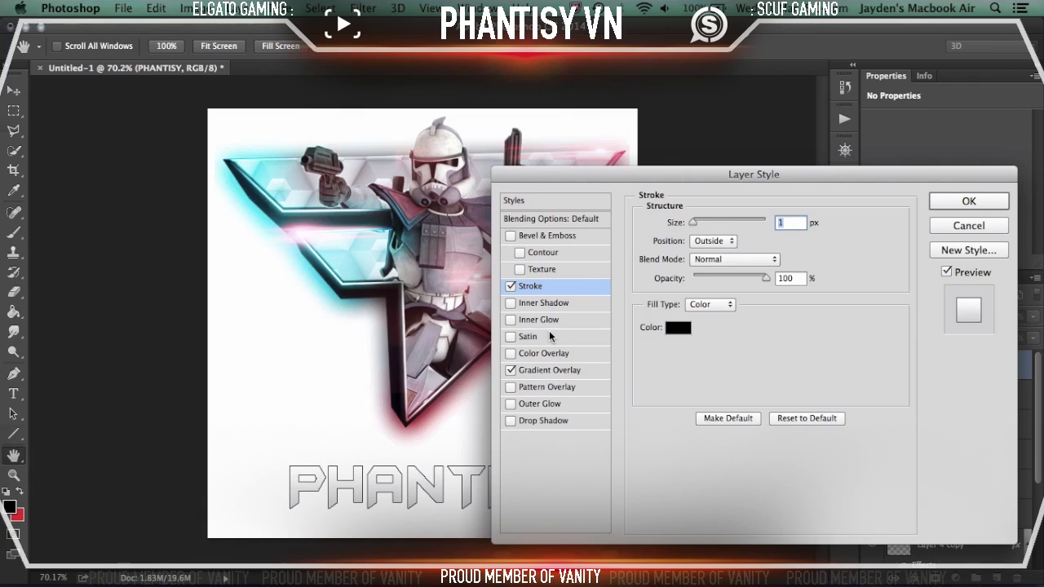
pyautogui.click(563, 403)
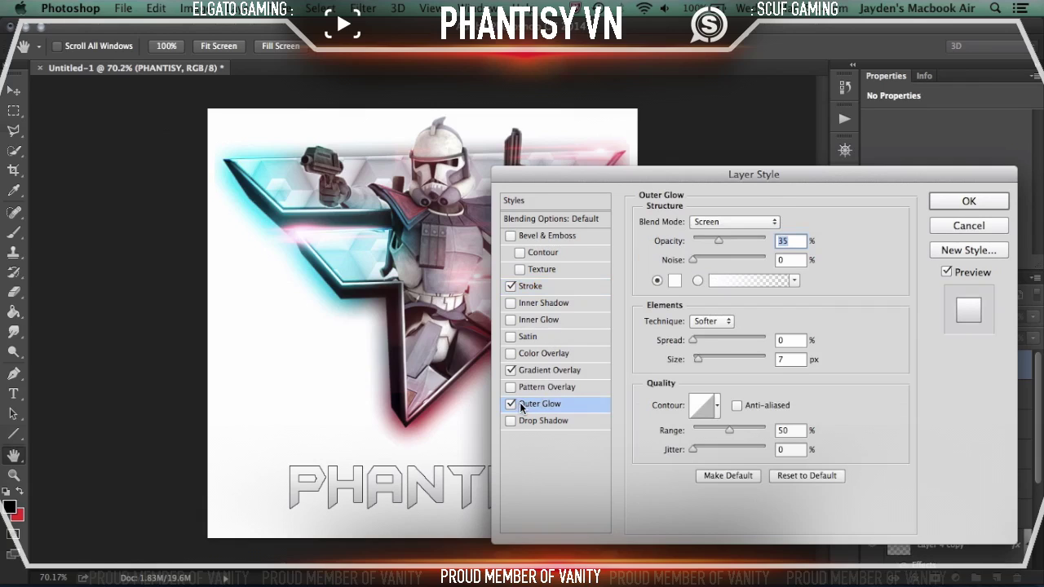